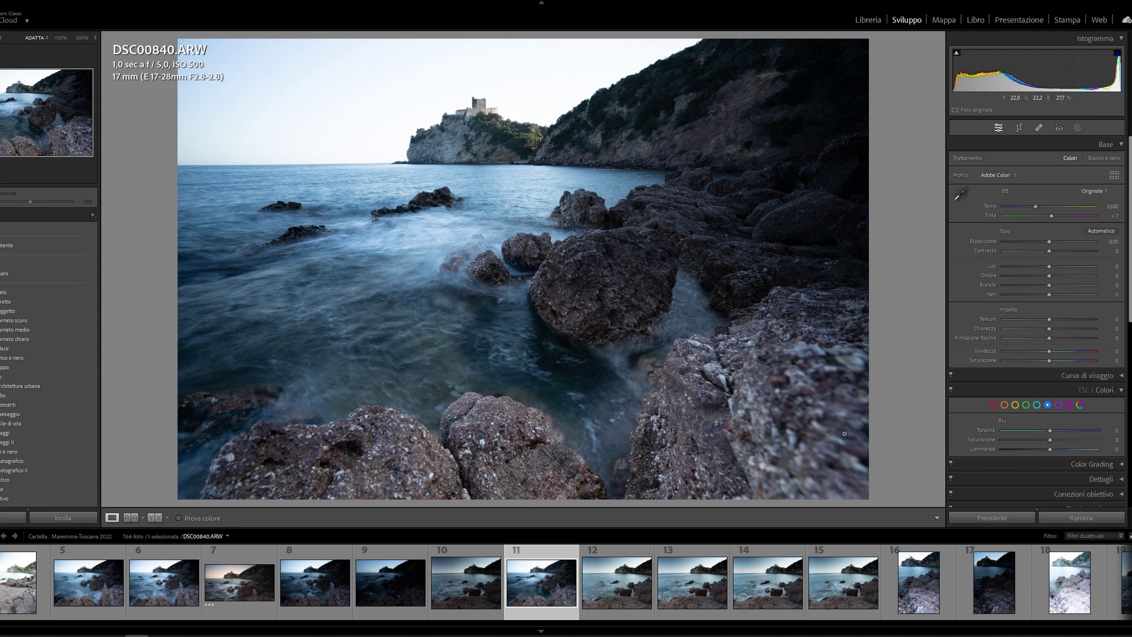
click(400, 462)
click(702, 345)
click(507, 89)
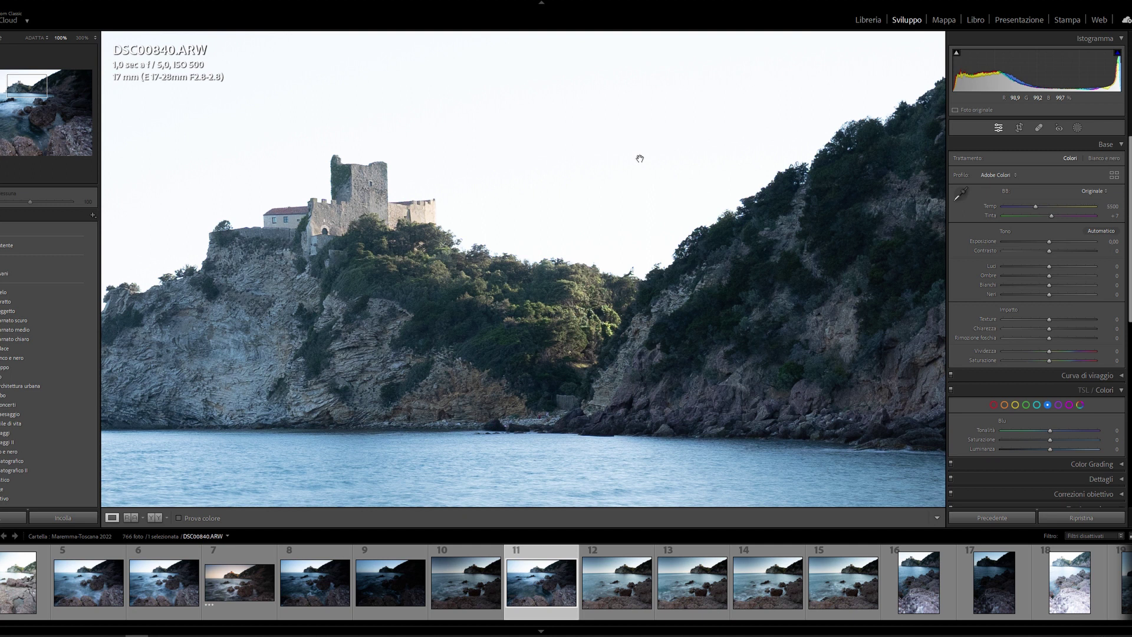
click(505, 197)
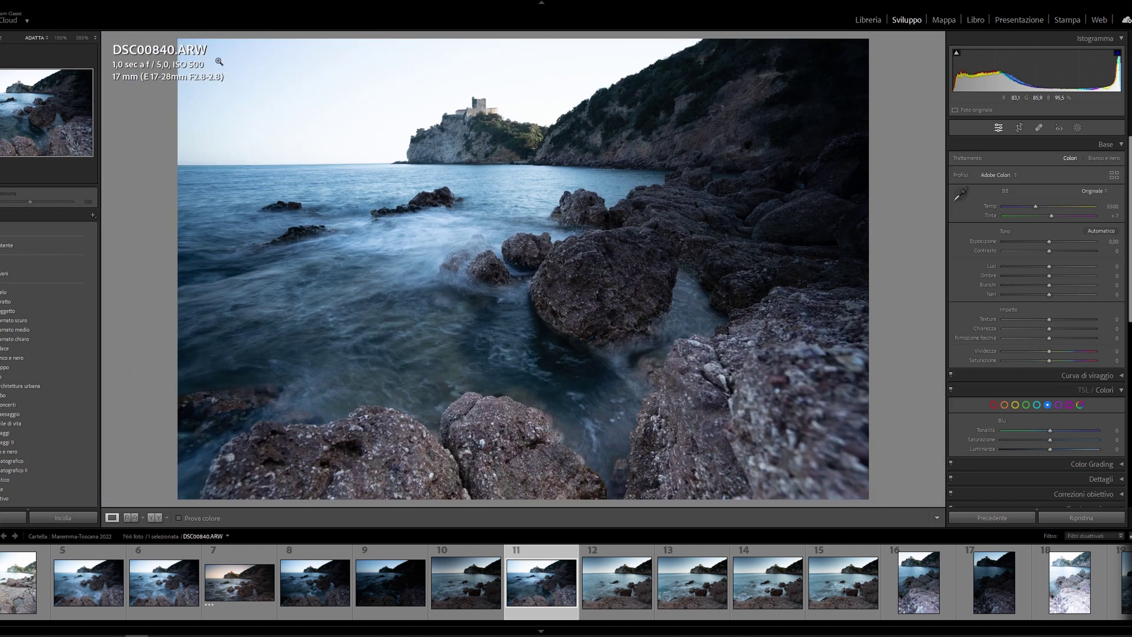
click(559, 99)
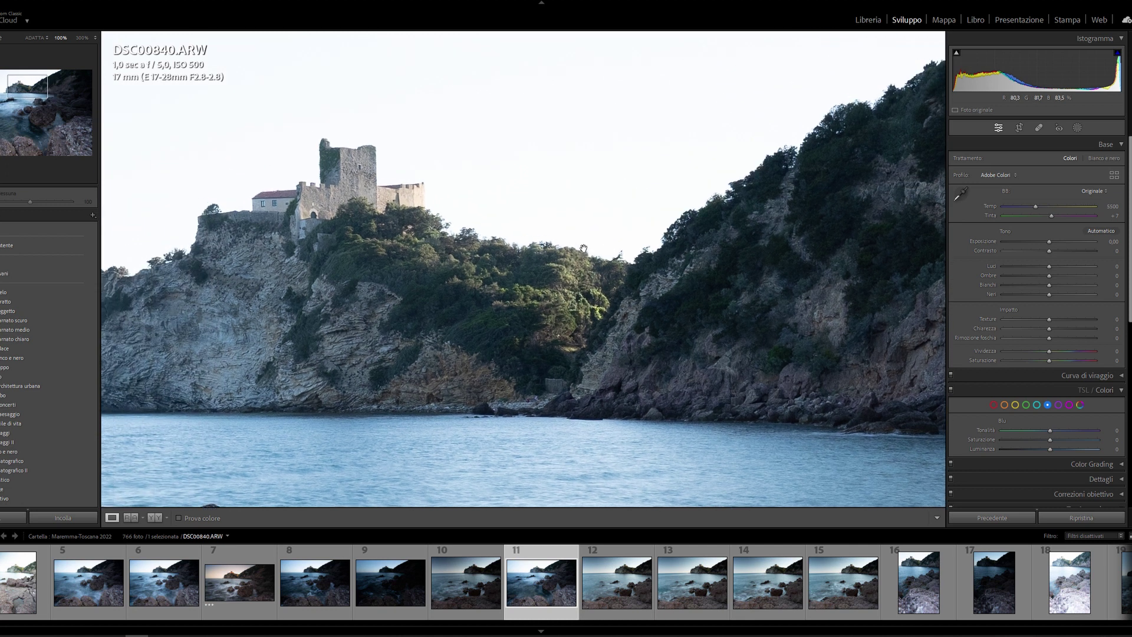
click(535, 175)
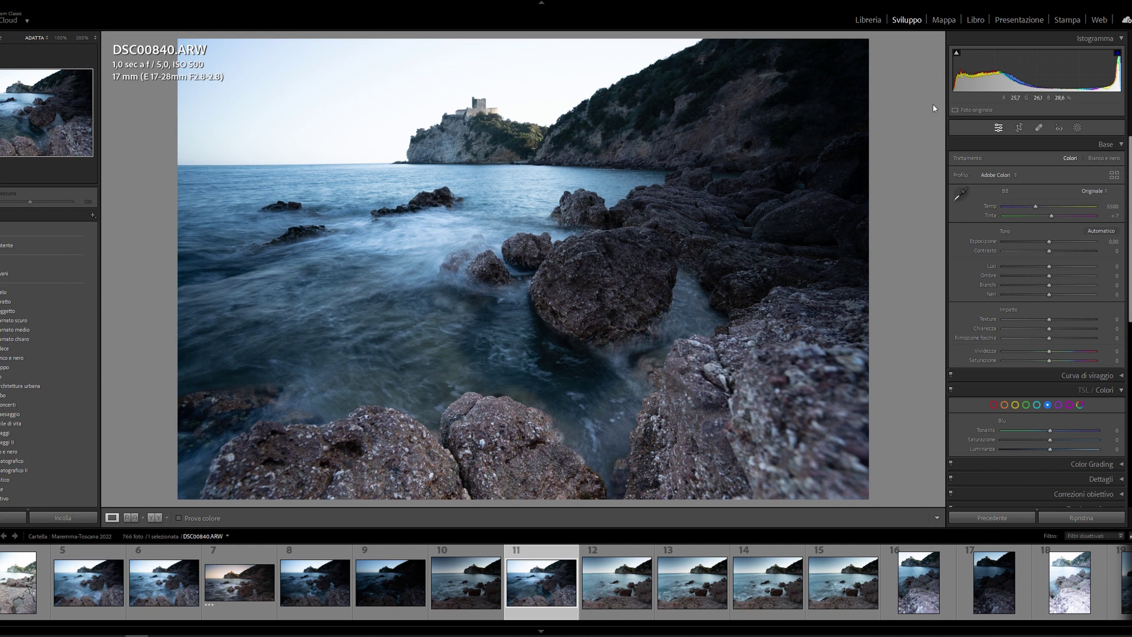
Step: Add a Select Sky mask, darken its exposure and warm its temperature
click(1080, 128)
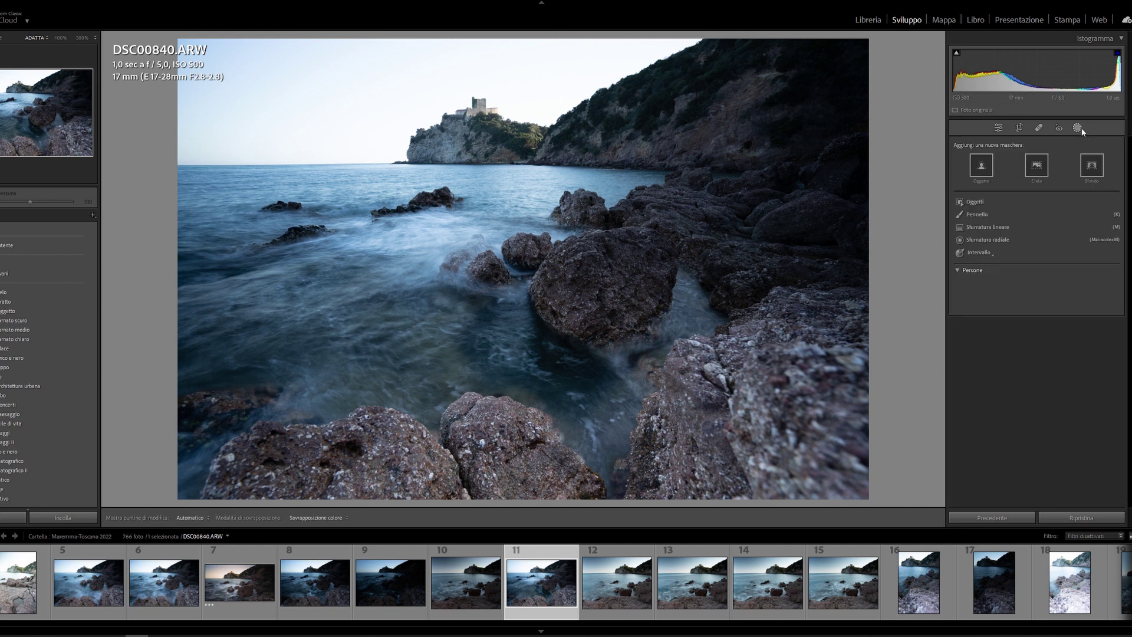
click(1037, 173)
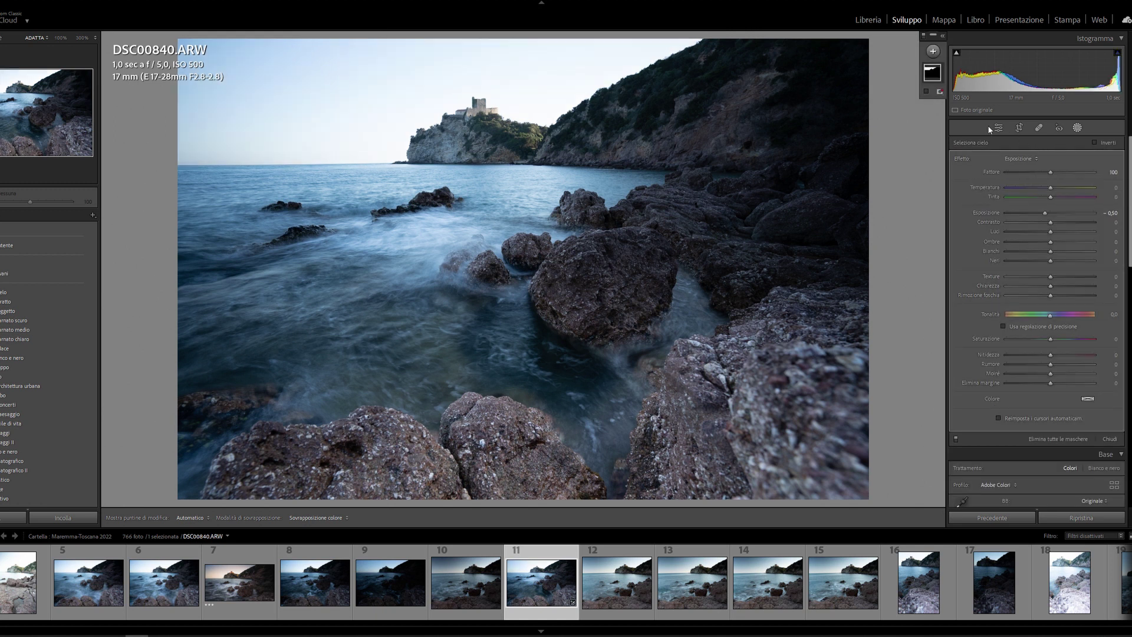
mouse_move(930, 73)
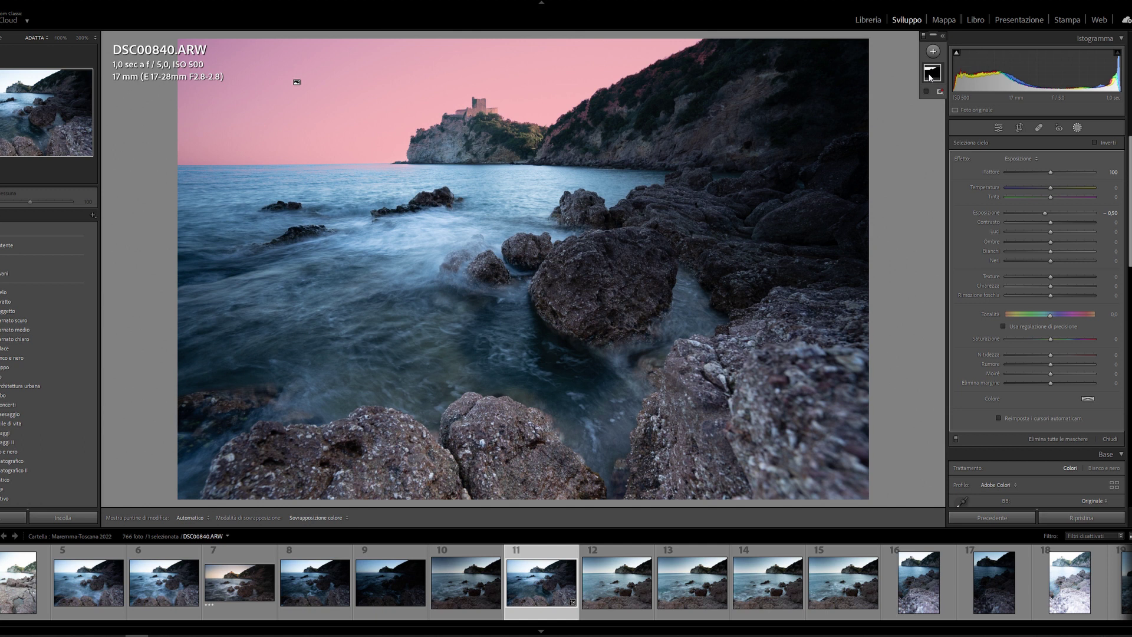
drag(1044, 213, 1033, 216)
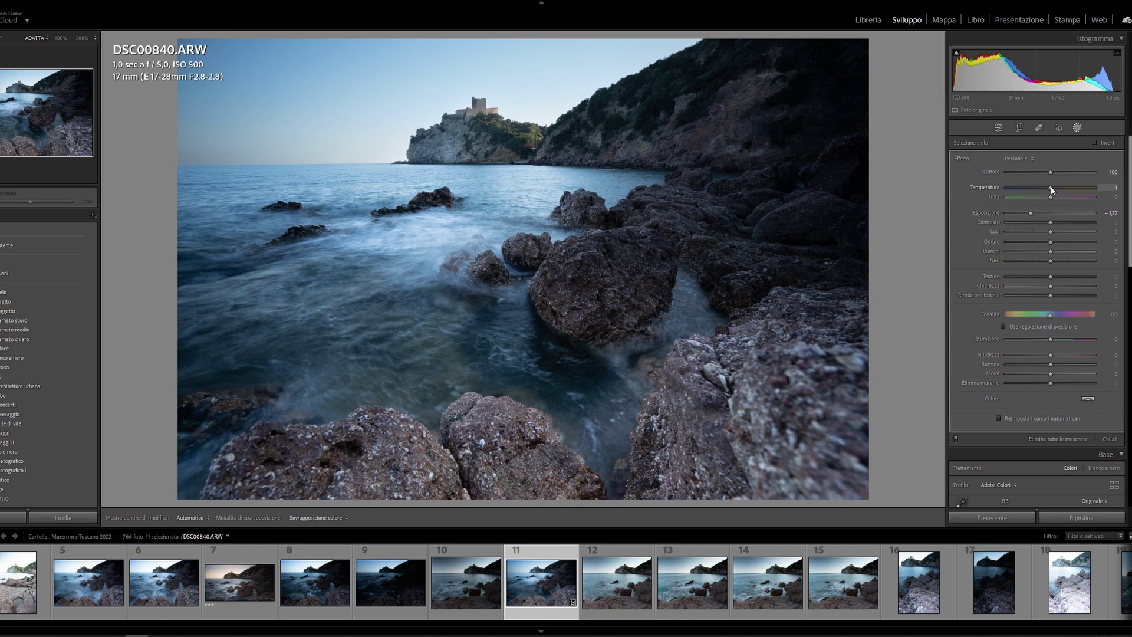
drag(1051, 187, 1078, 200)
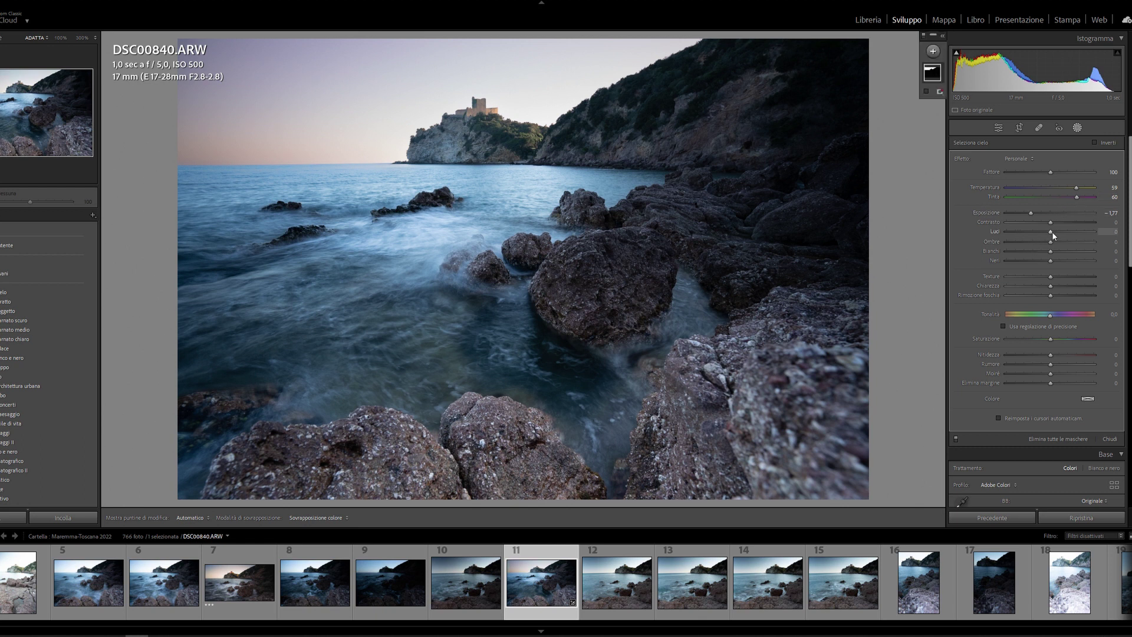
Step: Pull the sky's Whites down to -40, leaving Highlights at 0, and rebalance its exposure
drag(1050, 232, 1036, 233)
double_click(1036, 234)
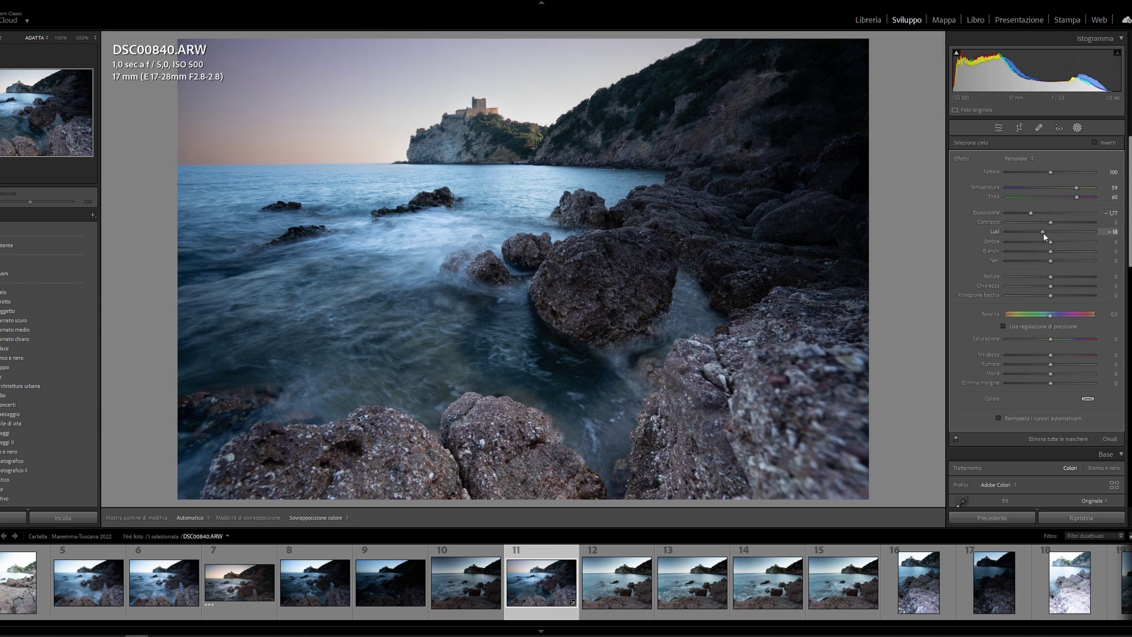
drag(1050, 252, 1032, 252)
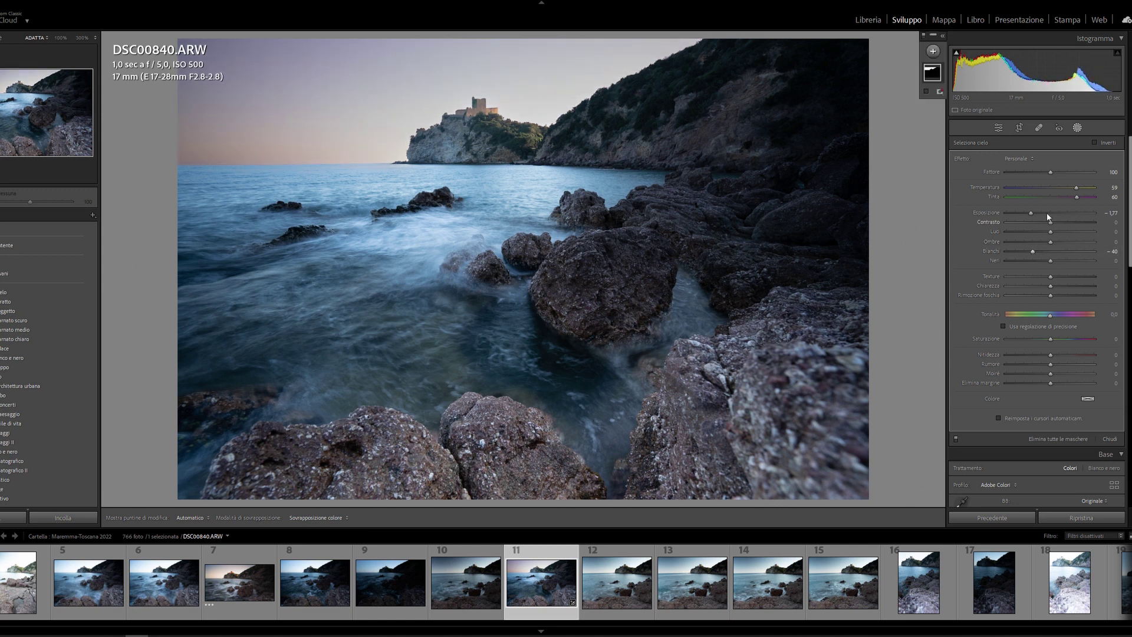
drag(1030, 212, 1041, 213)
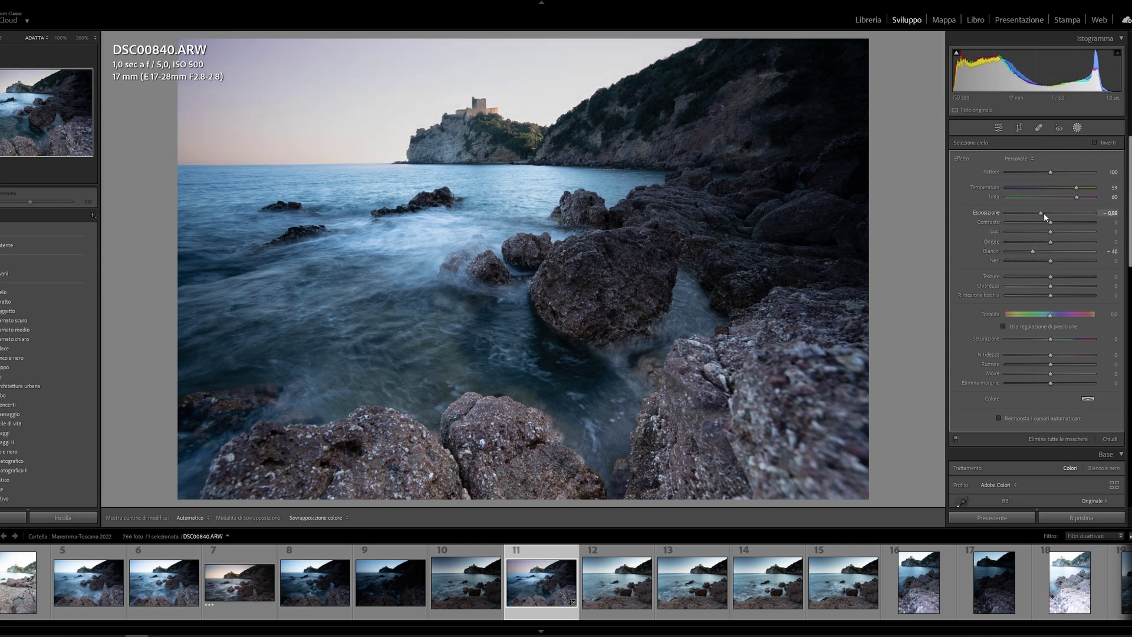
Step: Add Dehaze 37 to the sky and settle its Saturation at 12
drag(1052, 338, 1058, 339)
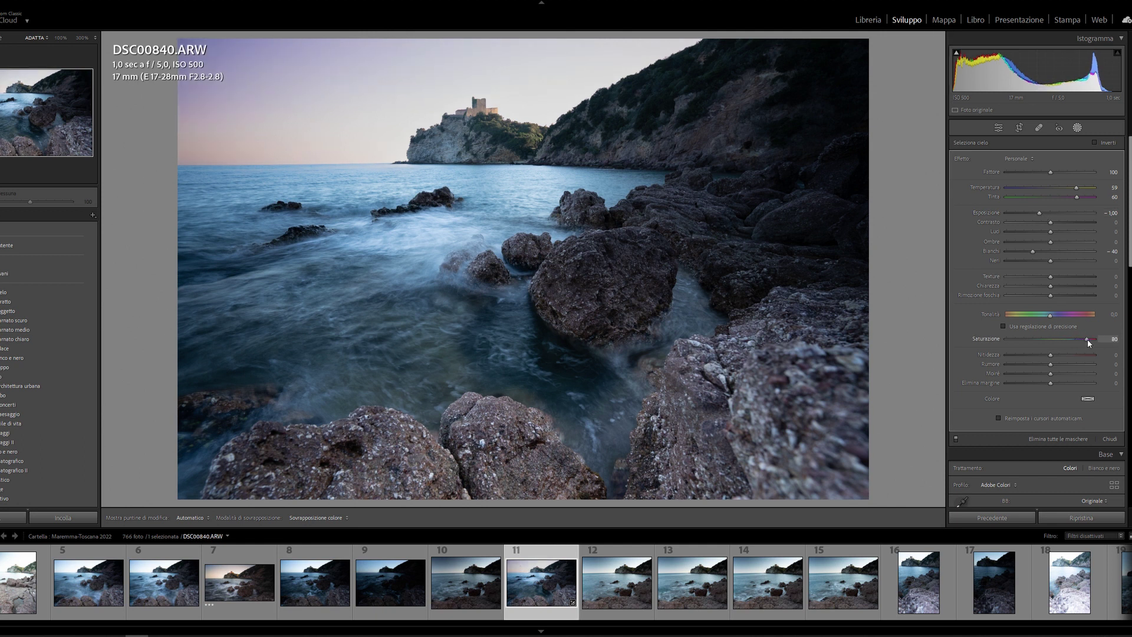
drag(1090, 340, 1087, 340)
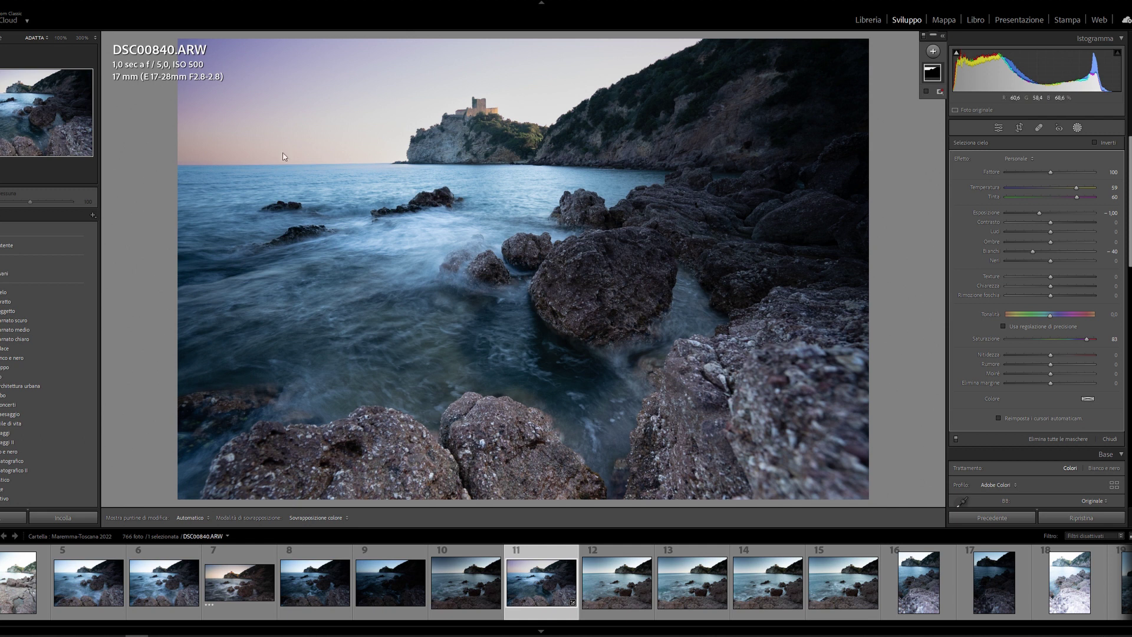
mouse_move(828, 186)
drag(1053, 295, 1067, 293)
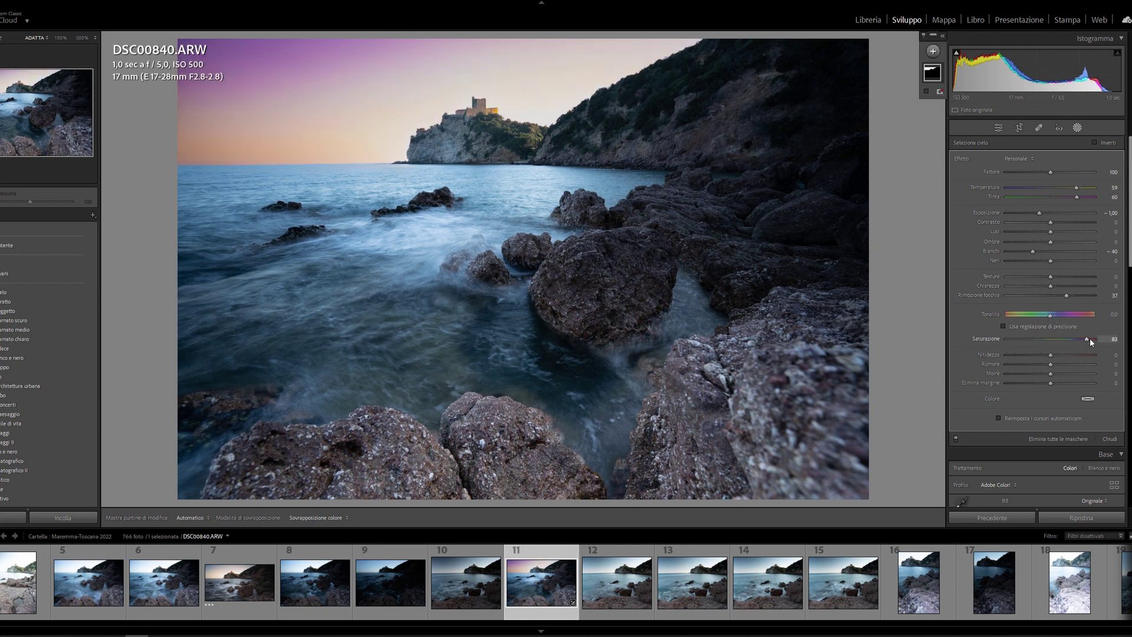
drag(1087, 339, 1074, 339)
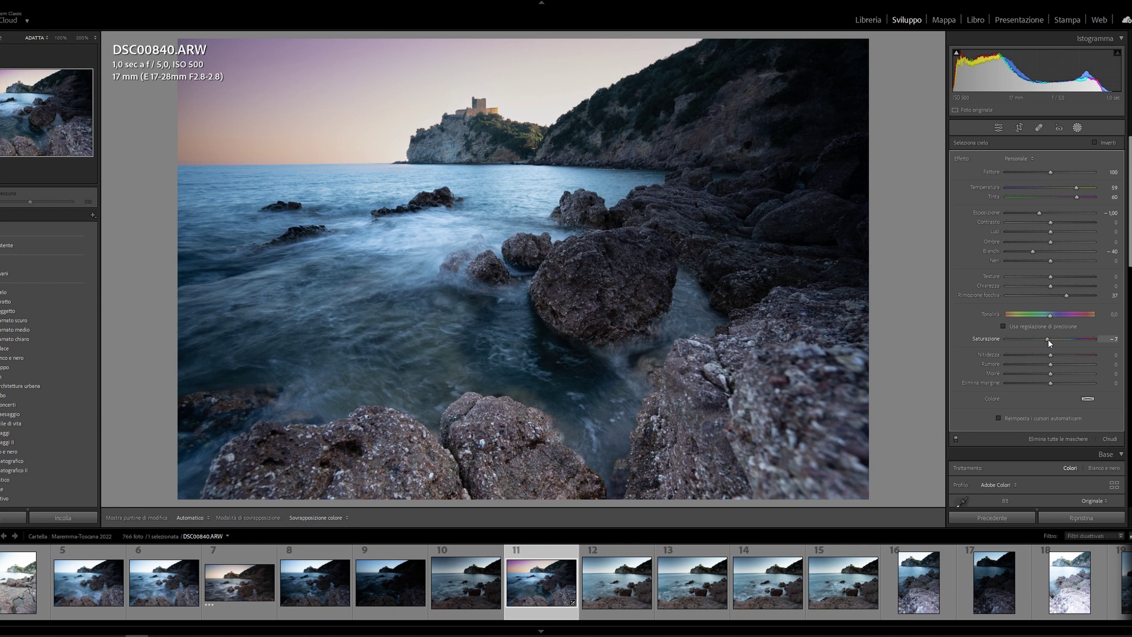
drag(1048, 338, 1056, 339)
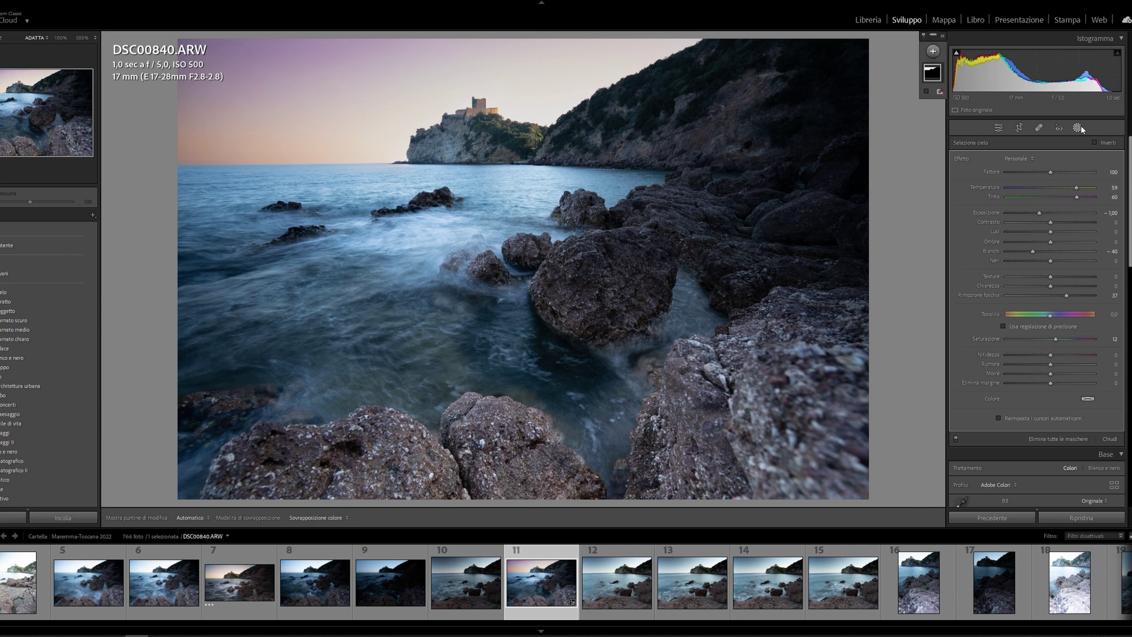
Step: Globally set Shadows +34, Highlights -35 and Vibrance +19
click(1001, 127)
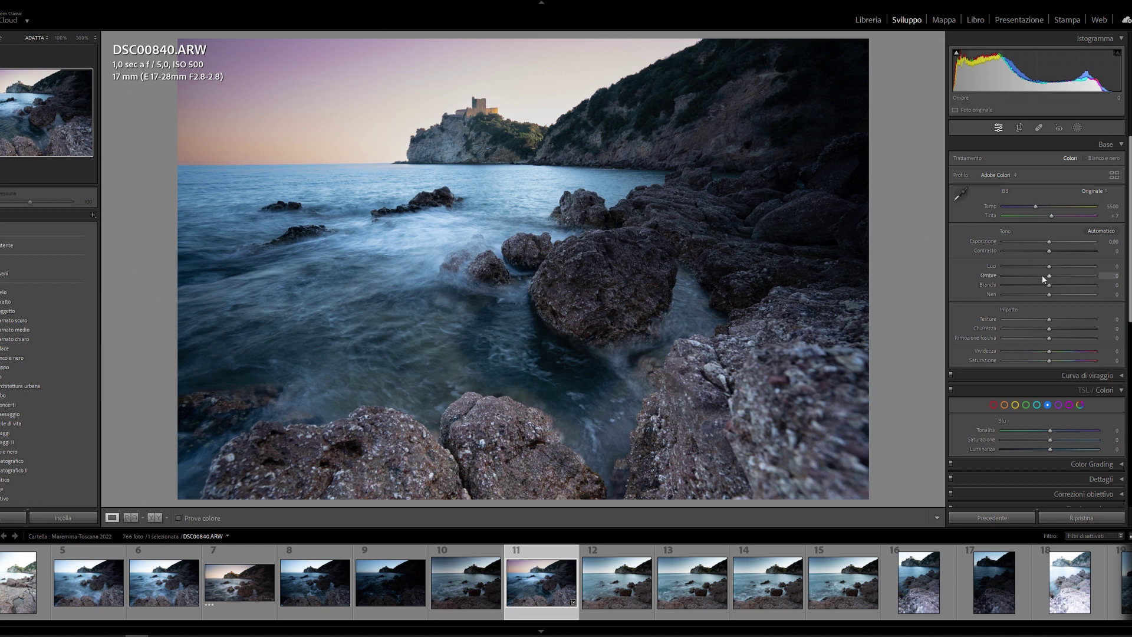
drag(1056, 275, 1065, 274)
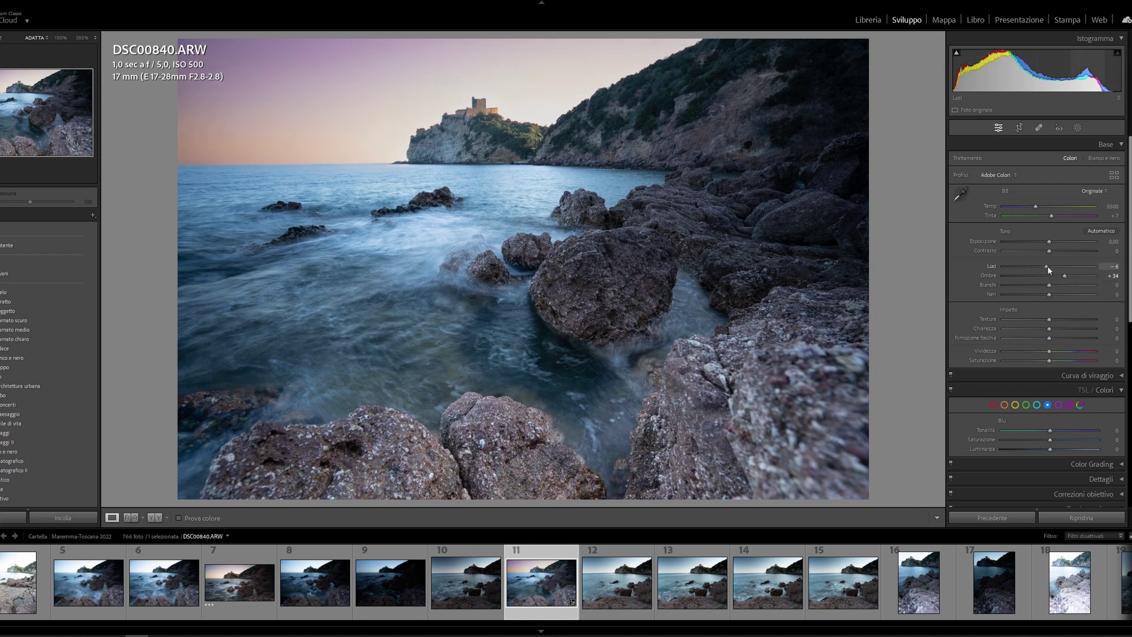
drag(1047, 266, 1039, 269)
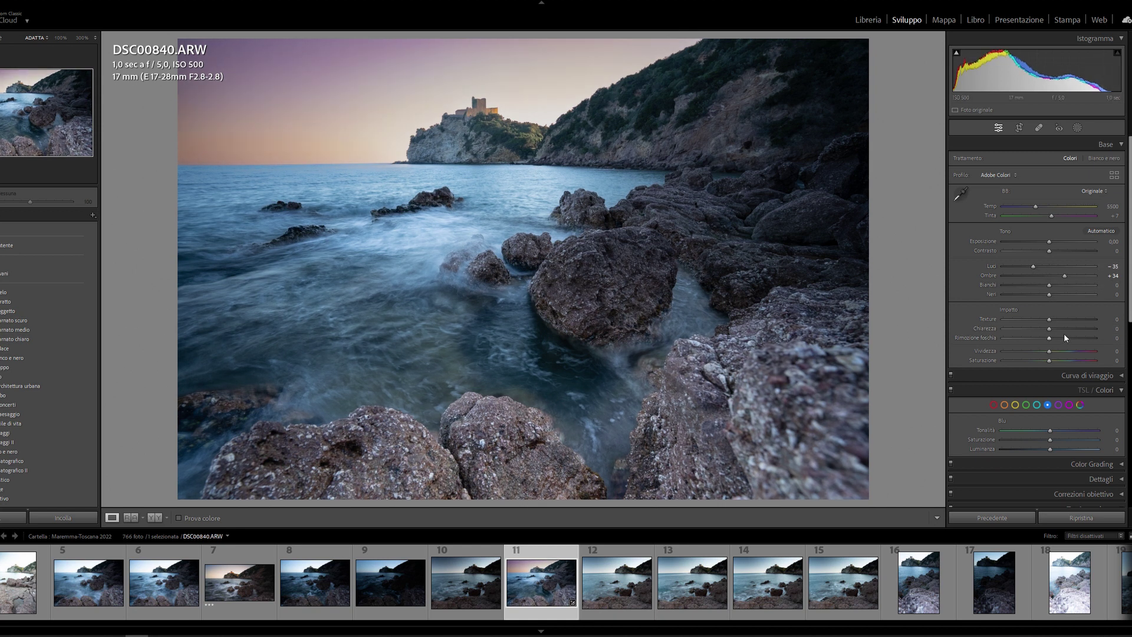
drag(1055, 352, 1063, 351)
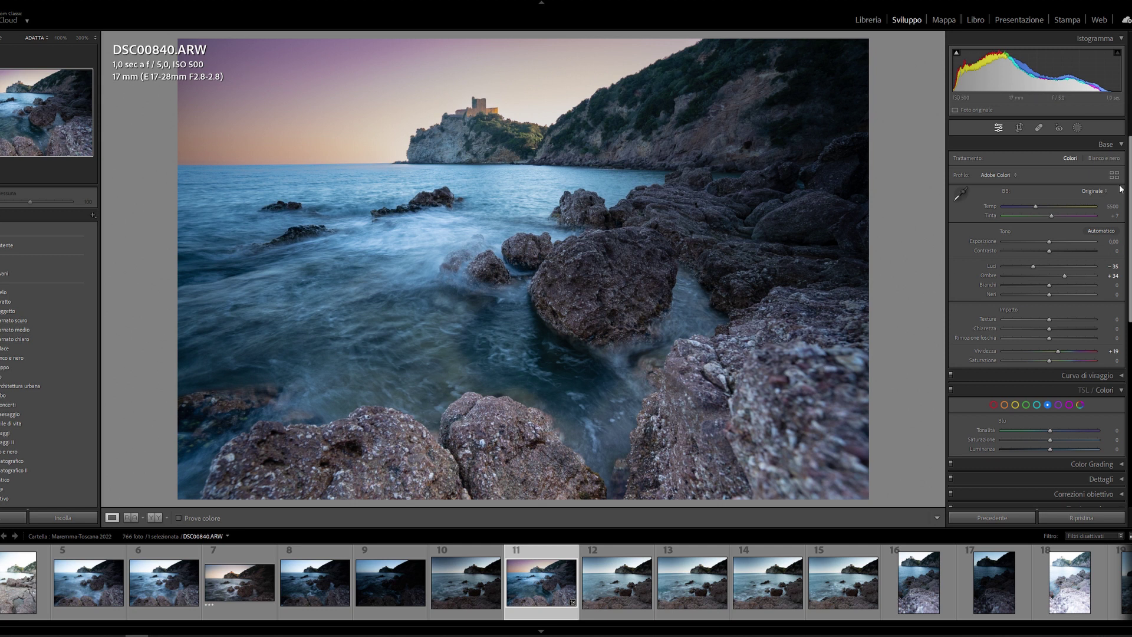
click(1077, 127)
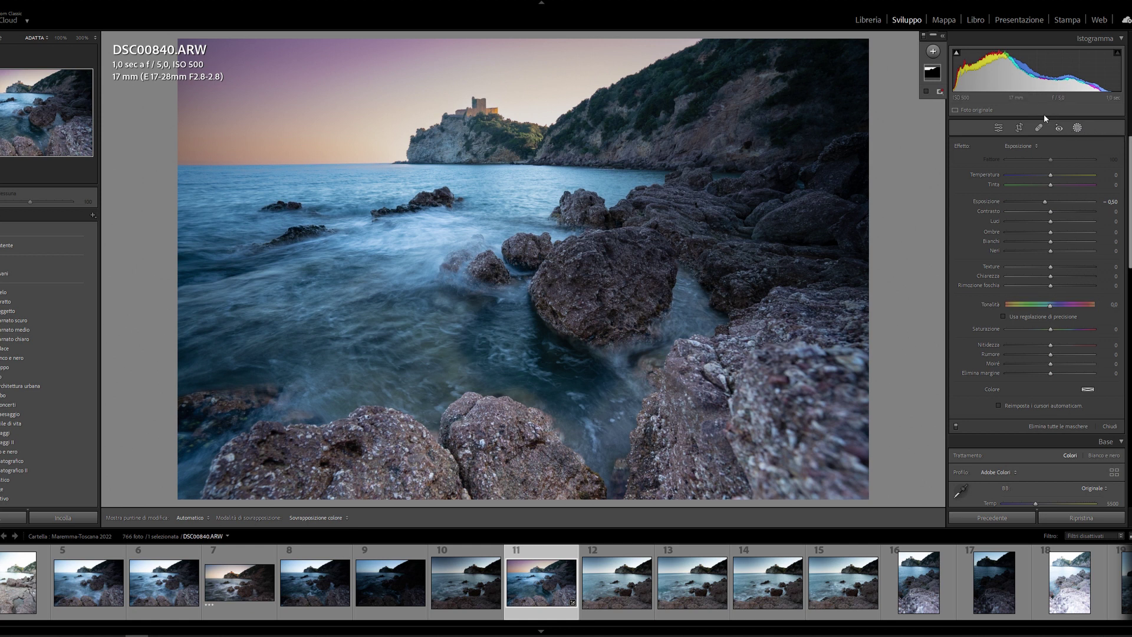
Step: Add a rotated linear gradient over the lower foreground rocks with Shadows -17
click(933, 51)
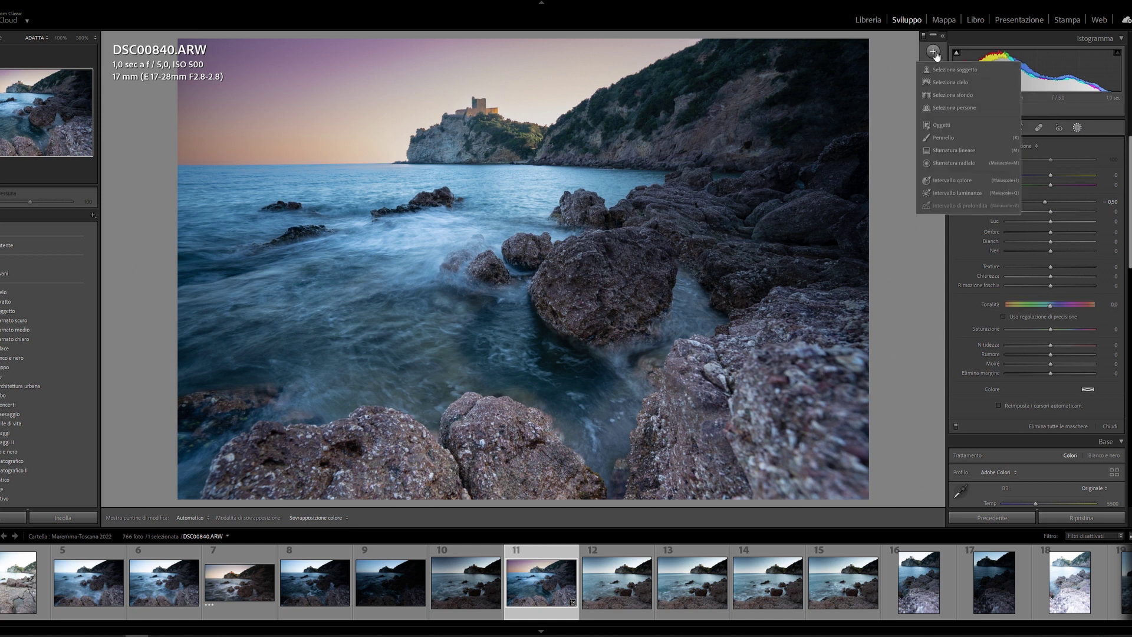
click(953, 150)
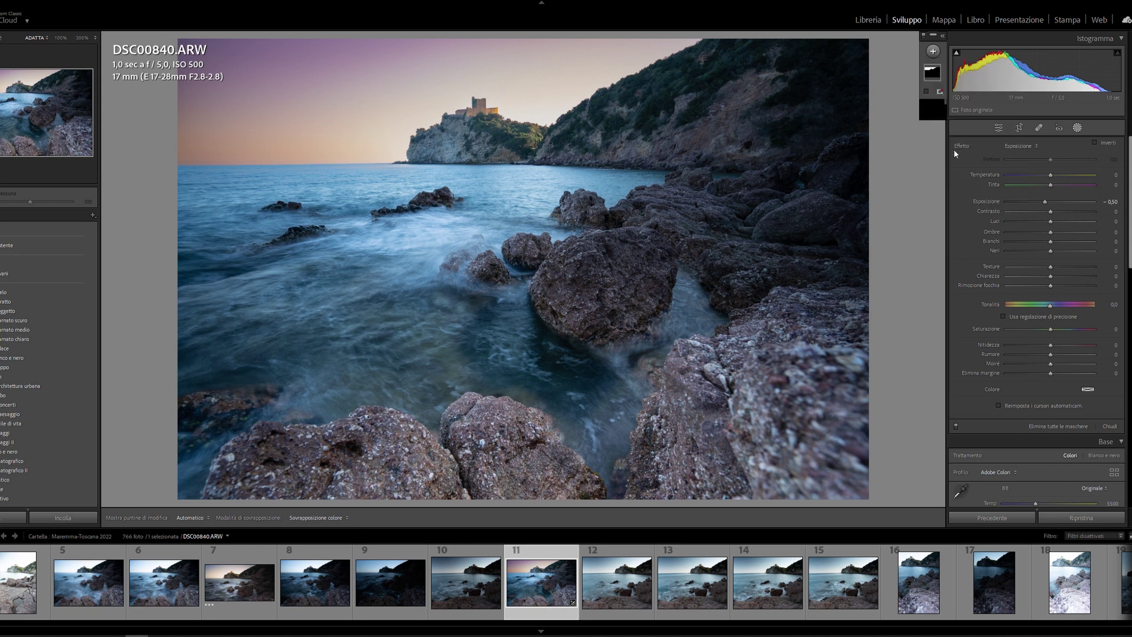
mouse_move(644, 424)
mouse_down()
mouse_move(624, 337)
mouse_move(589, 307)
mouse_up()
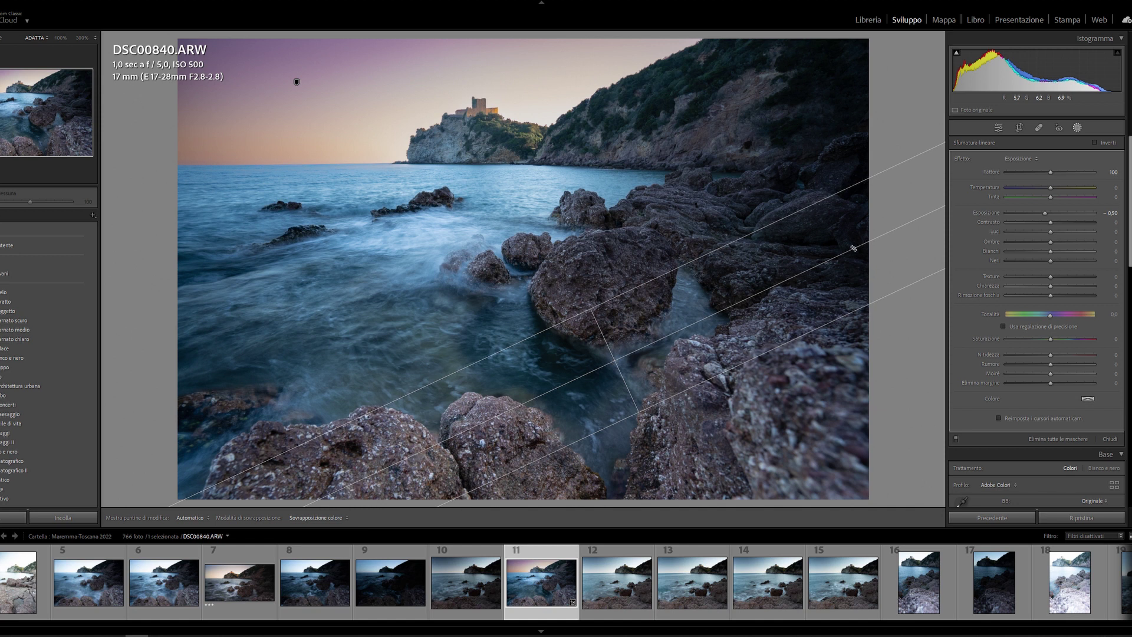
drag(853, 249, 854, 259)
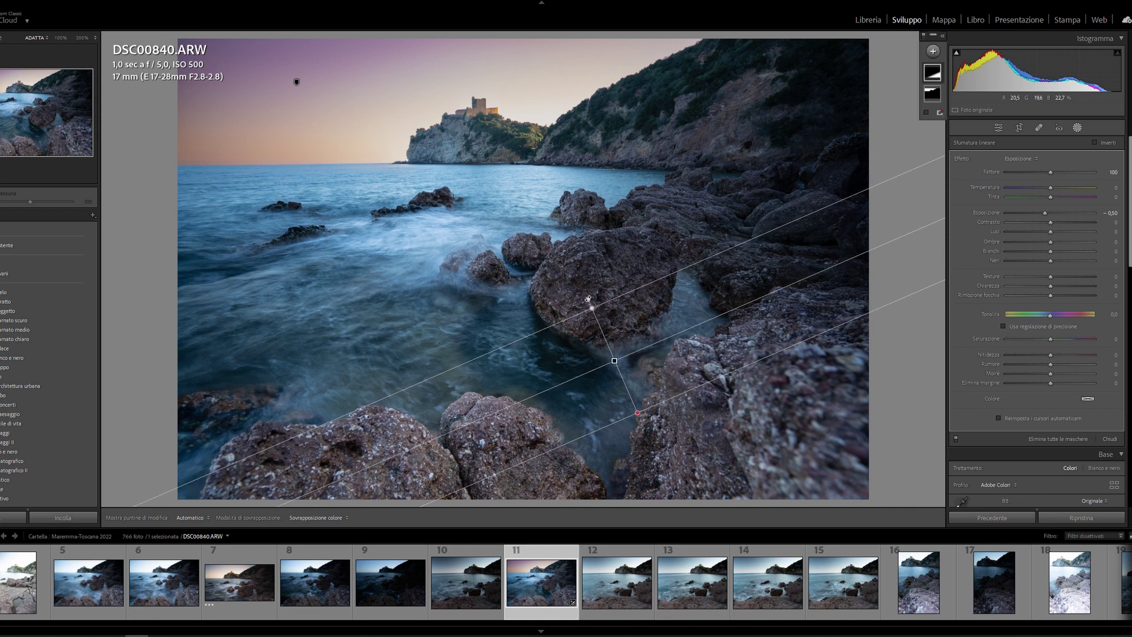
drag(614, 360, 610, 354)
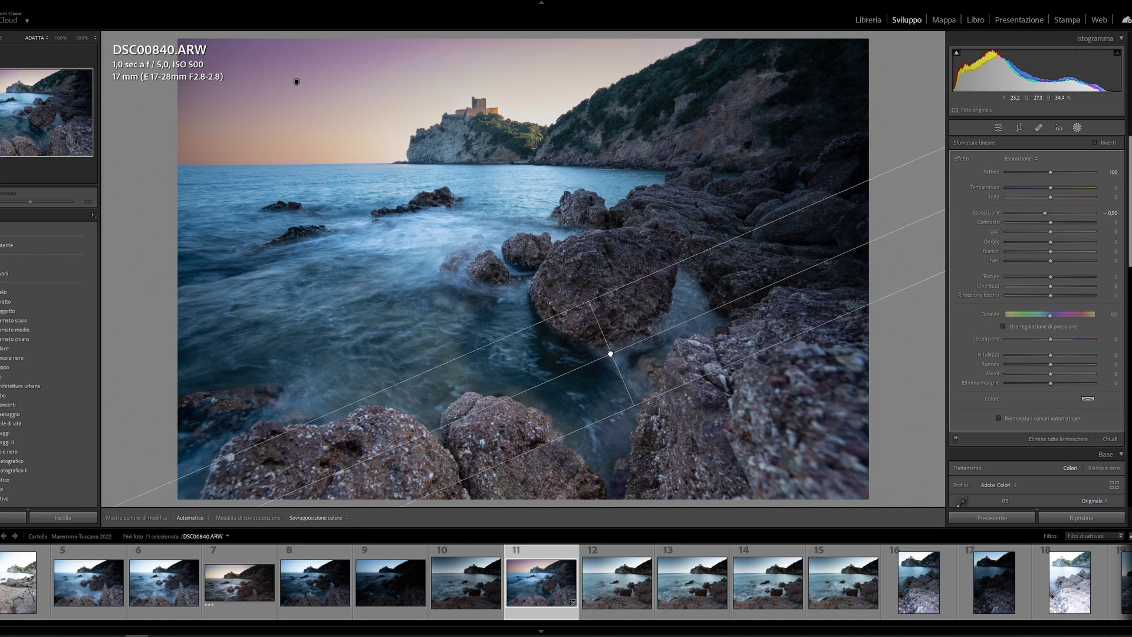
drag(1050, 241, 1042, 242)
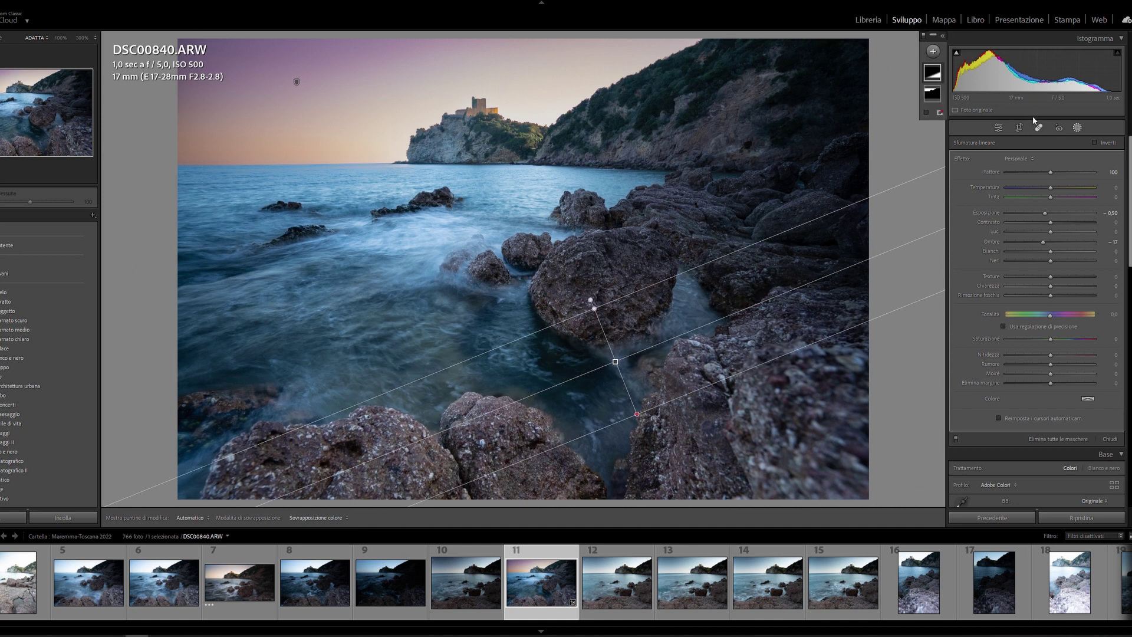
click(933, 51)
Step: Add a radial gradient over the right-hand cliff rocks at Exposure 0.63, resized and repositioned
click(934, 52)
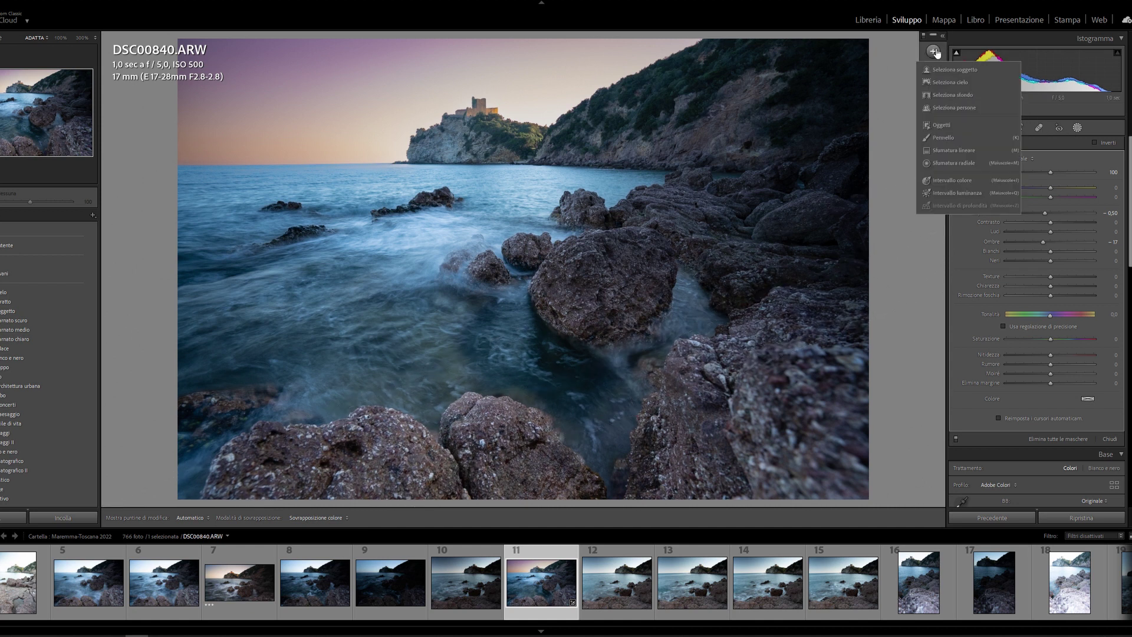
click(952, 163)
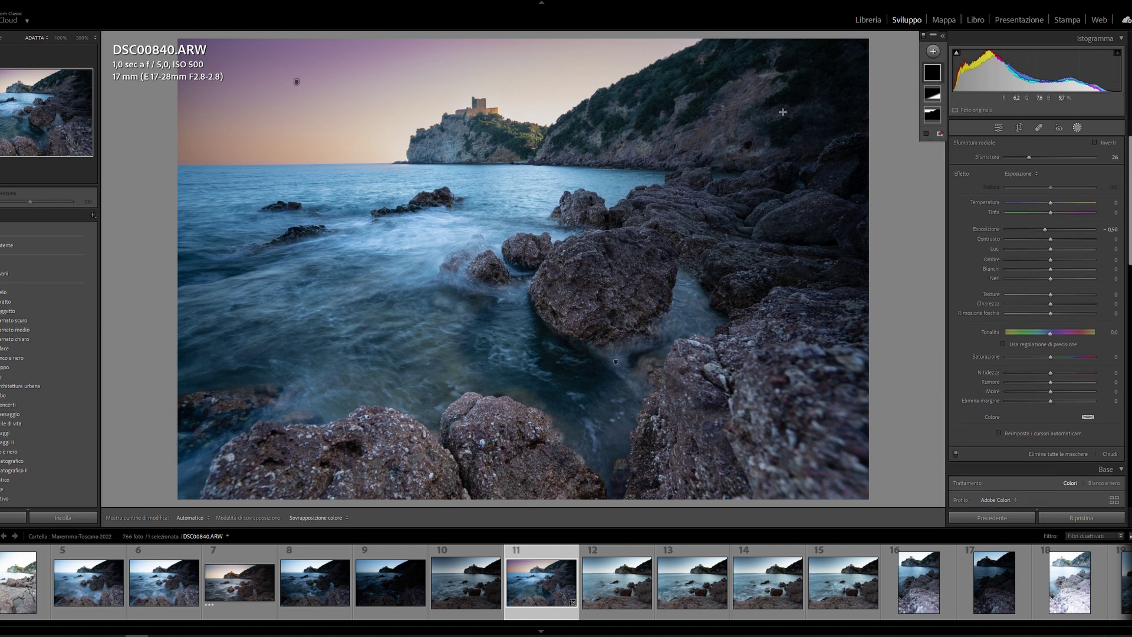
drag(736, 58, 896, 291)
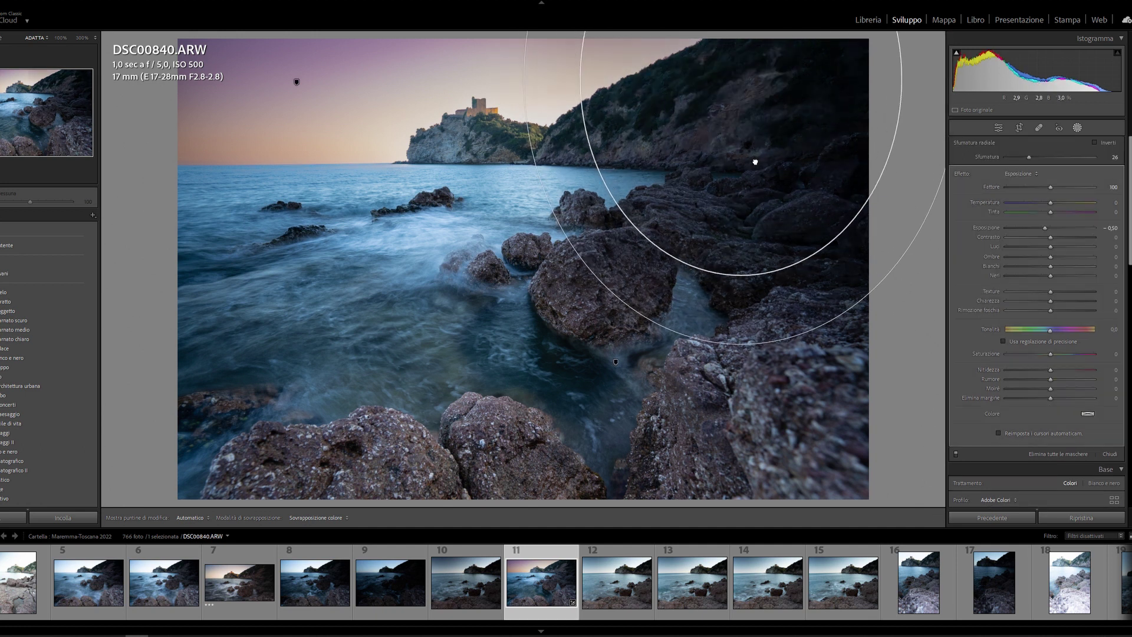
drag(1048, 229, 1062, 228)
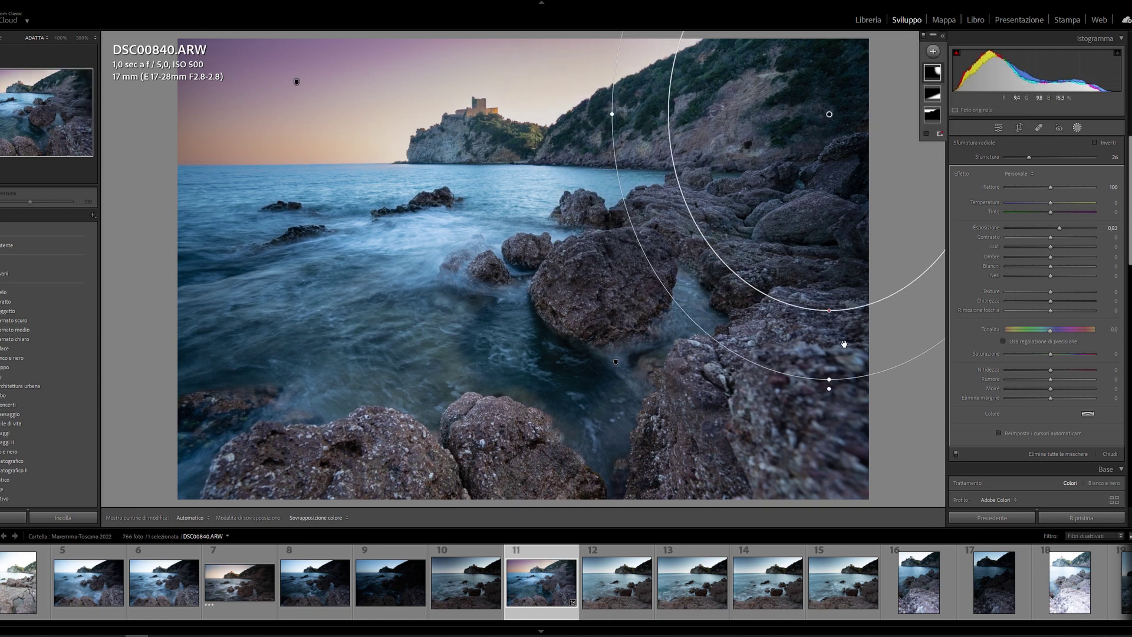
drag(829, 379, 822, 149)
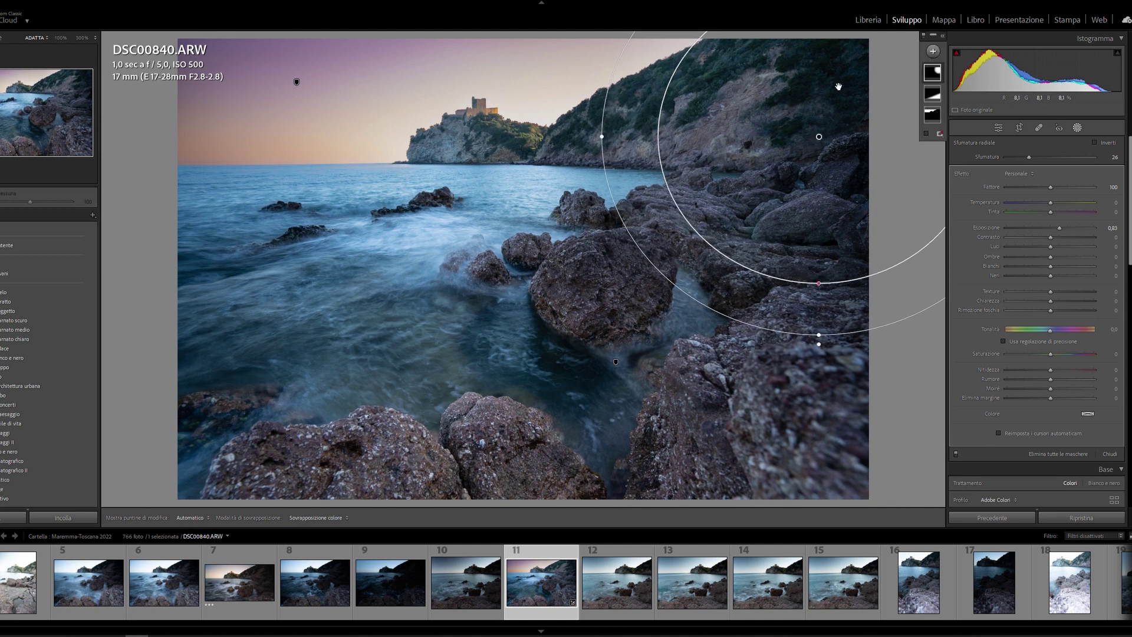
drag(1060, 228, 1056, 228)
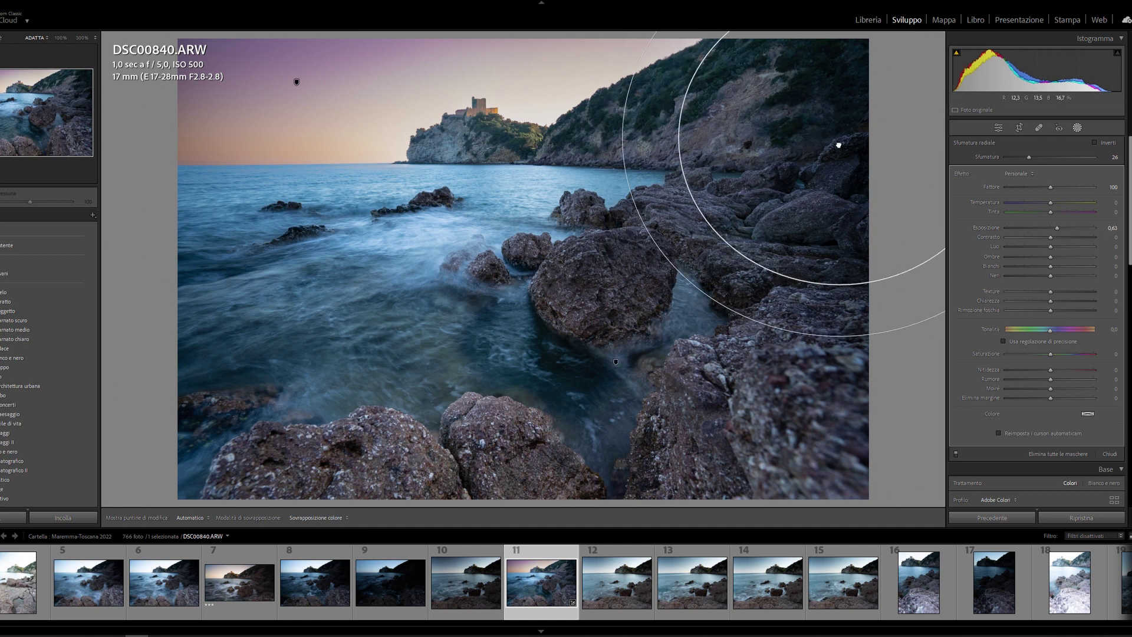
drag(623, 138, 674, 140)
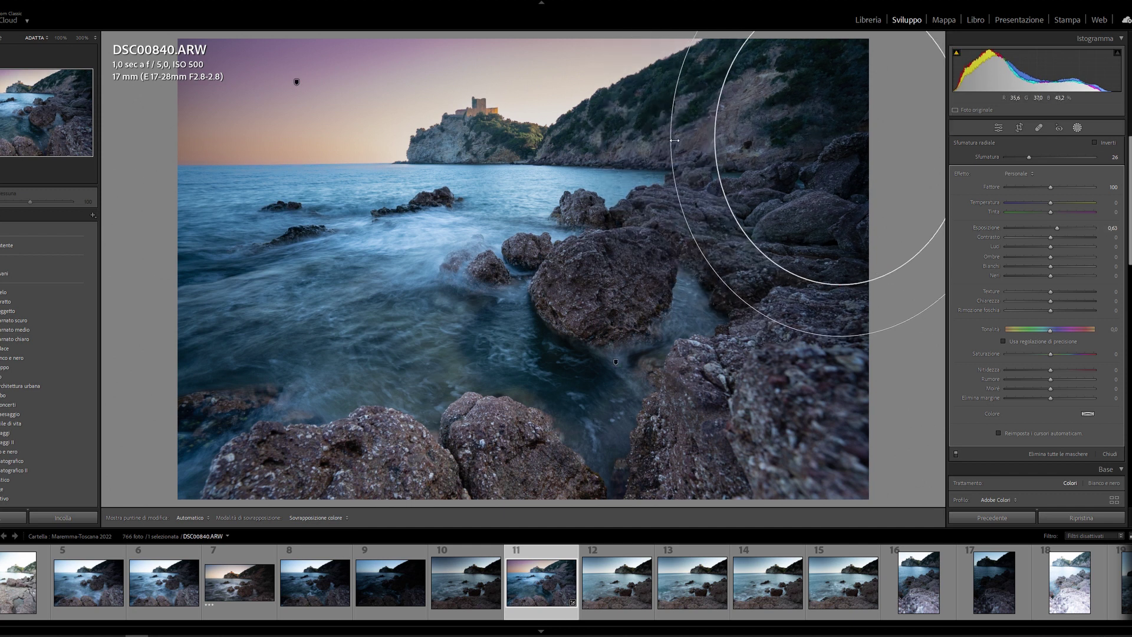
drag(814, 148, 803, 155)
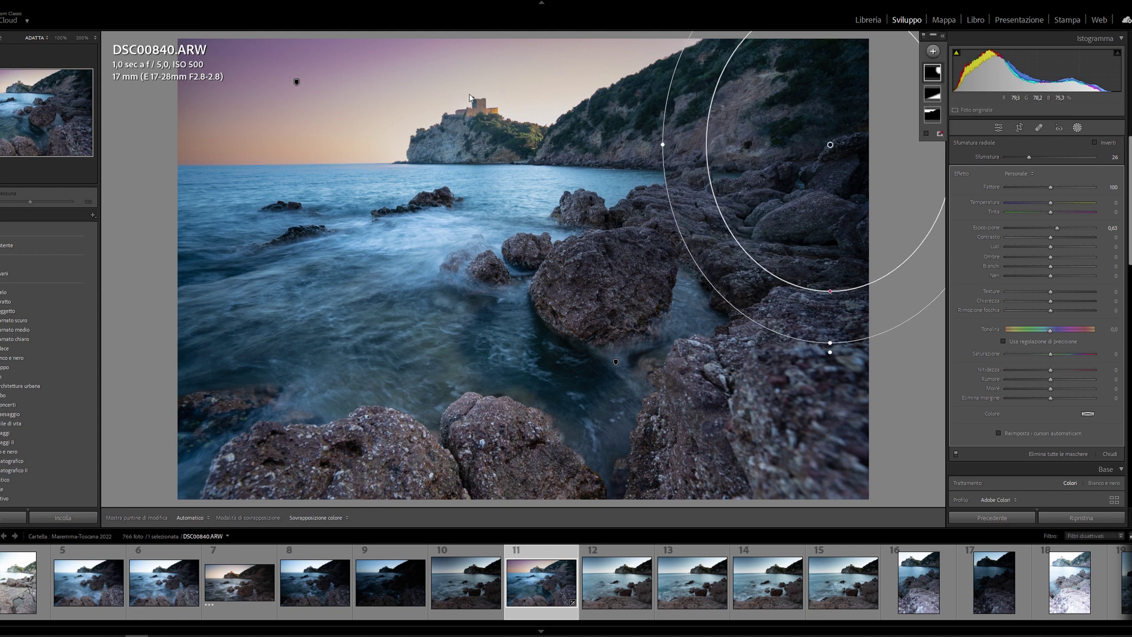
click(998, 128)
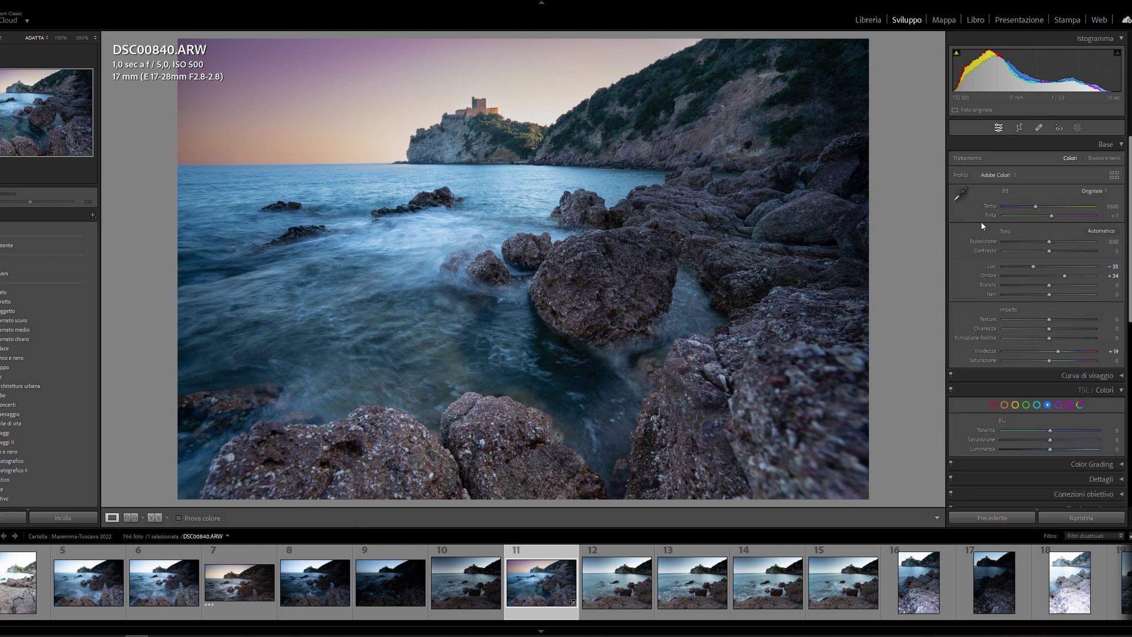
Step: In HSL, desaturate blues to -22 and reduce the aqua and purple saturation
scroll(950, 346, down, 2)
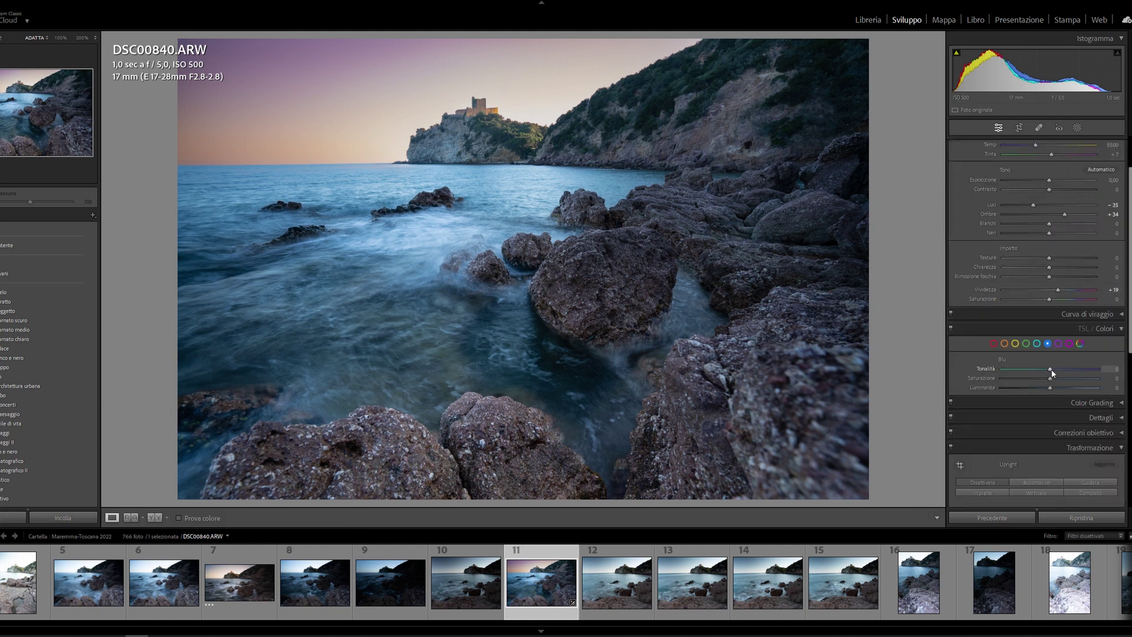
drag(1049, 381, 1042, 381)
click(1036, 343)
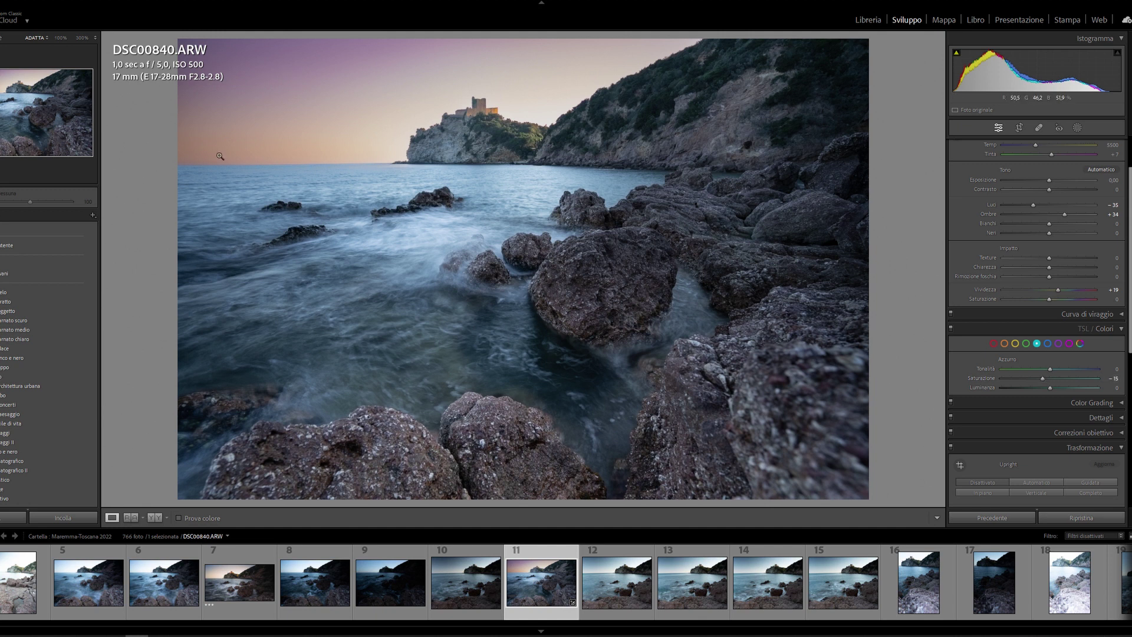
click(1059, 344)
drag(1050, 378, 1036, 381)
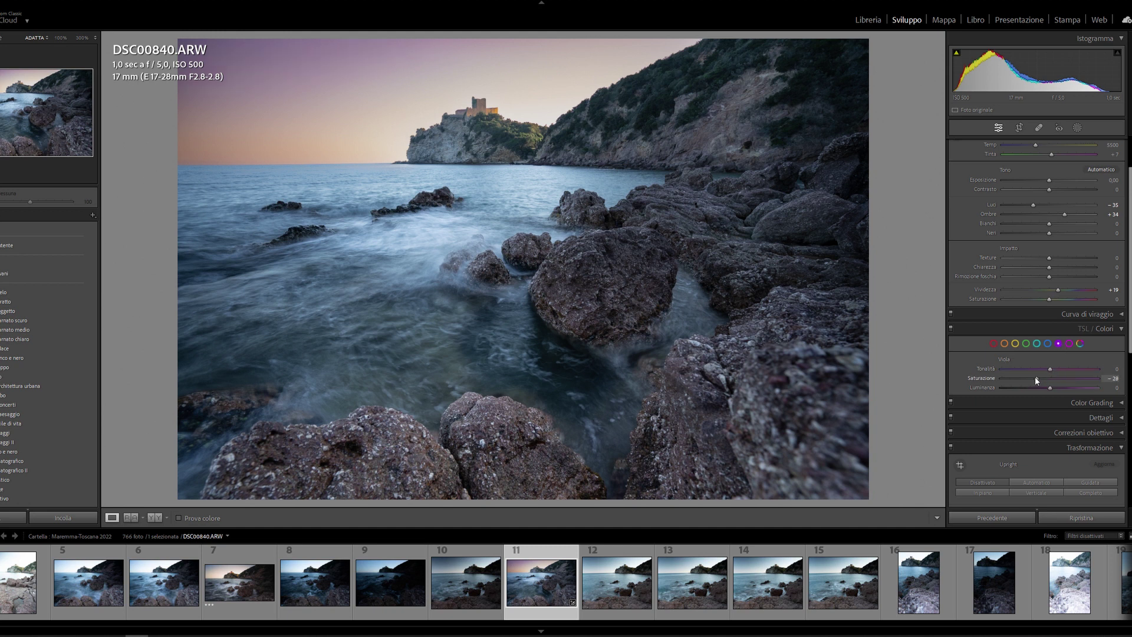
Step: Shift the yellow hue to +56 to warm the sky, then show the Calibration sliders
click(1015, 344)
drag(1048, 371, 1011, 374)
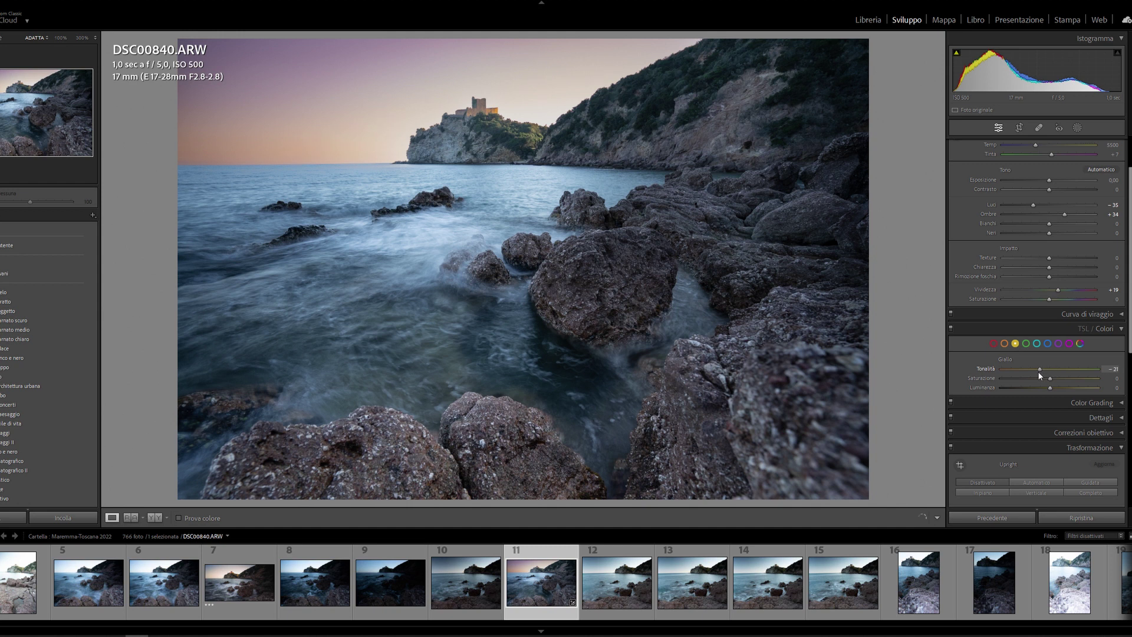
mouse_move(1113, 377)
mouse_down()
mouse_move(1030, 382)
mouse_move(1042, 378)
mouse_move(1037, 391)
mouse_move(1048, 392)
mouse_up()
click(1004, 344)
click(1120, 330)
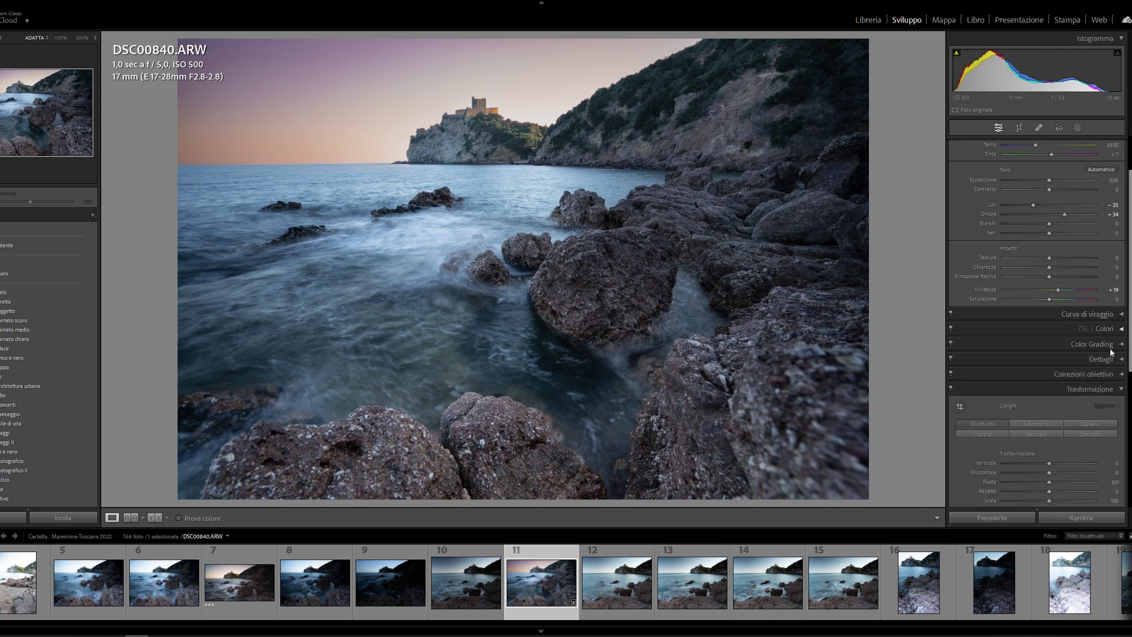
click(1085, 389)
click(1094, 417)
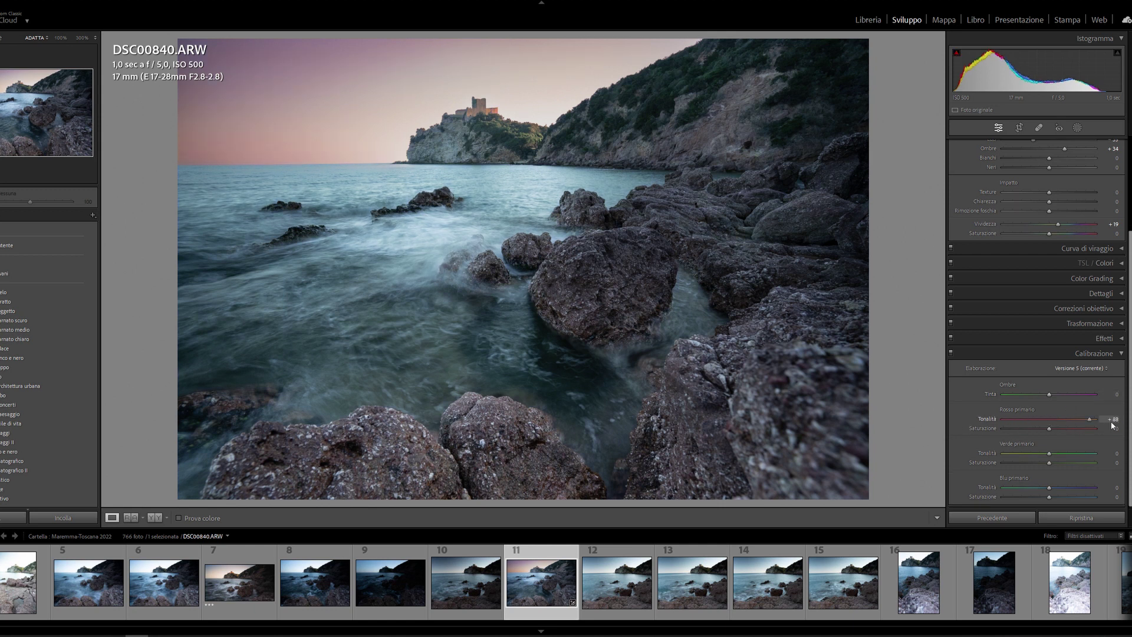
Step: Calibrate primaries: red and green hues reset, blue saturation +42, green hue +21 and saturation +20
drag(1112, 424, 1126, 424)
double_click(1054, 415)
drag(1018, 453, 961, 456)
mouse_move(1039, 458)
mouse_down()
mouse_move(990, 454)
mouse_move(1041, 453)
mouse_up()
double_click(1041, 453)
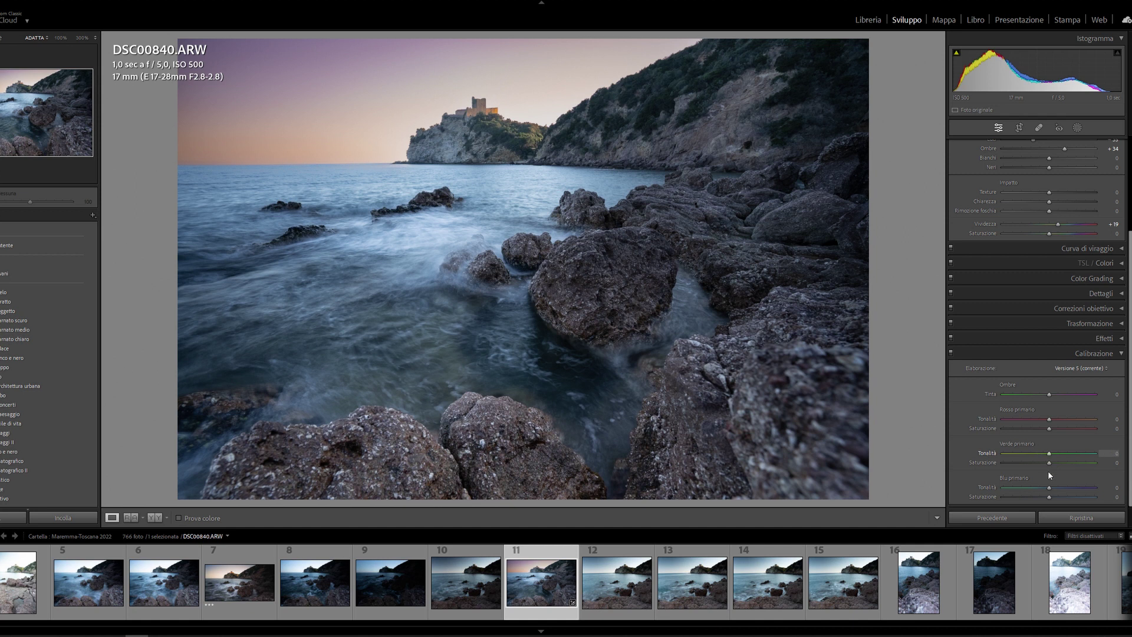
drag(1018, 489, 975, 490)
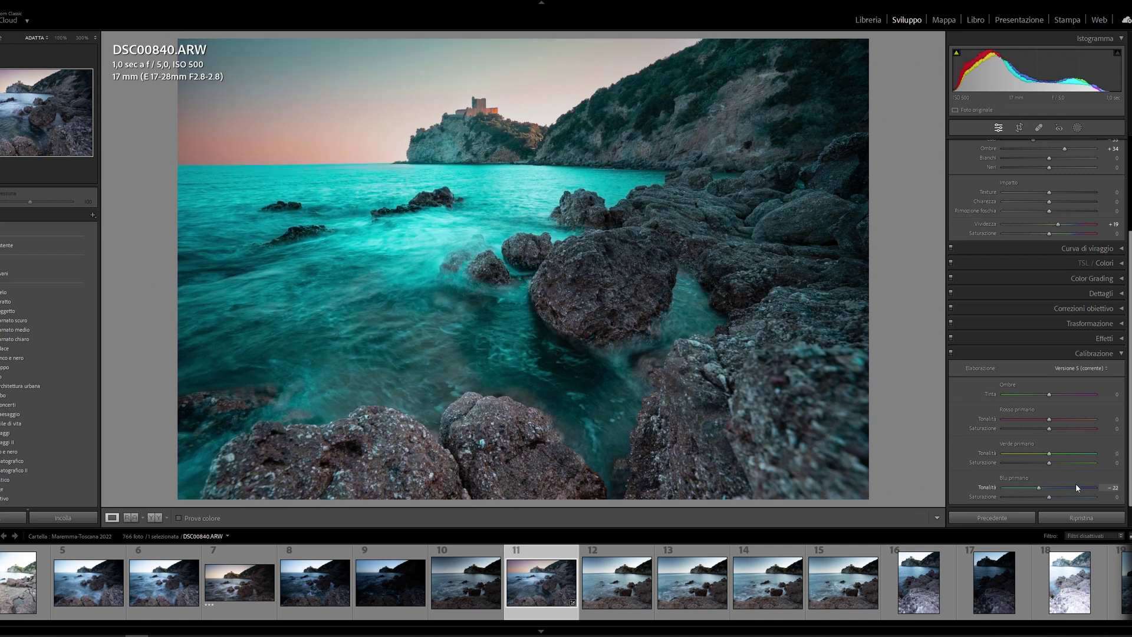
mouse_move(1076, 487)
mouse_down()
mouse_move(1095, 488)
mouse_move(1036, 493)
mouse_move(1057, 496)
mouse_up()
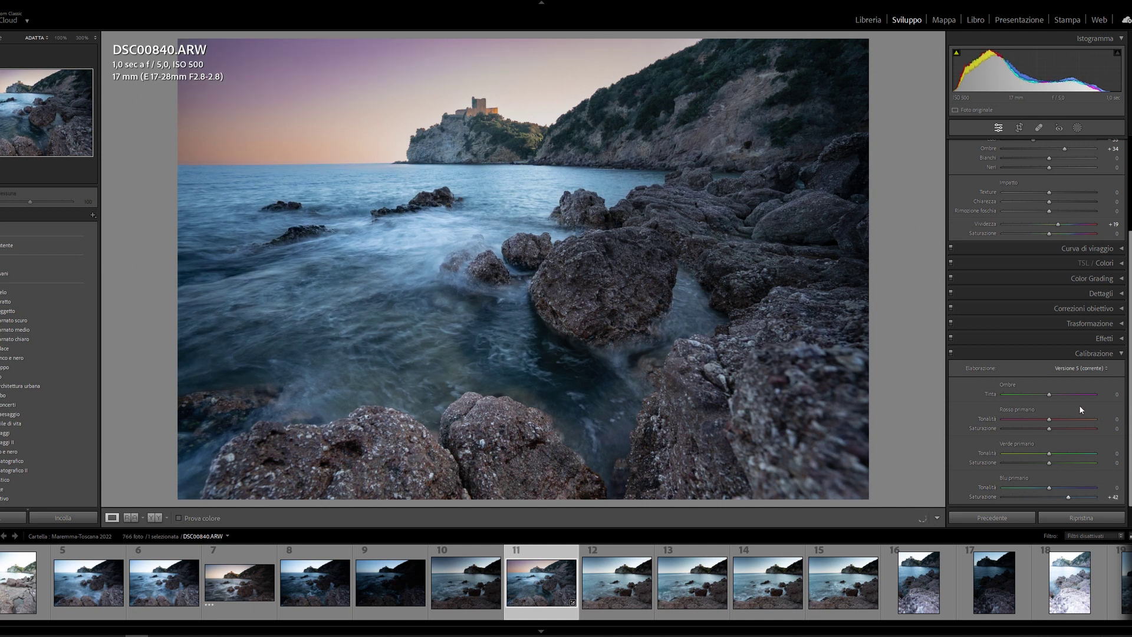
mouse_move(1049, 461)
mouse_down()
mouse_move(1059, 461)
mouse_move(984, 450)
mouse_move(1130, 460)
mouse_up()
Step: Ease green primary saturation to +16 and lower global Saturation to -21
drag(1057, 464, 1056, 463)
scroll(1000, 314, up, 3)
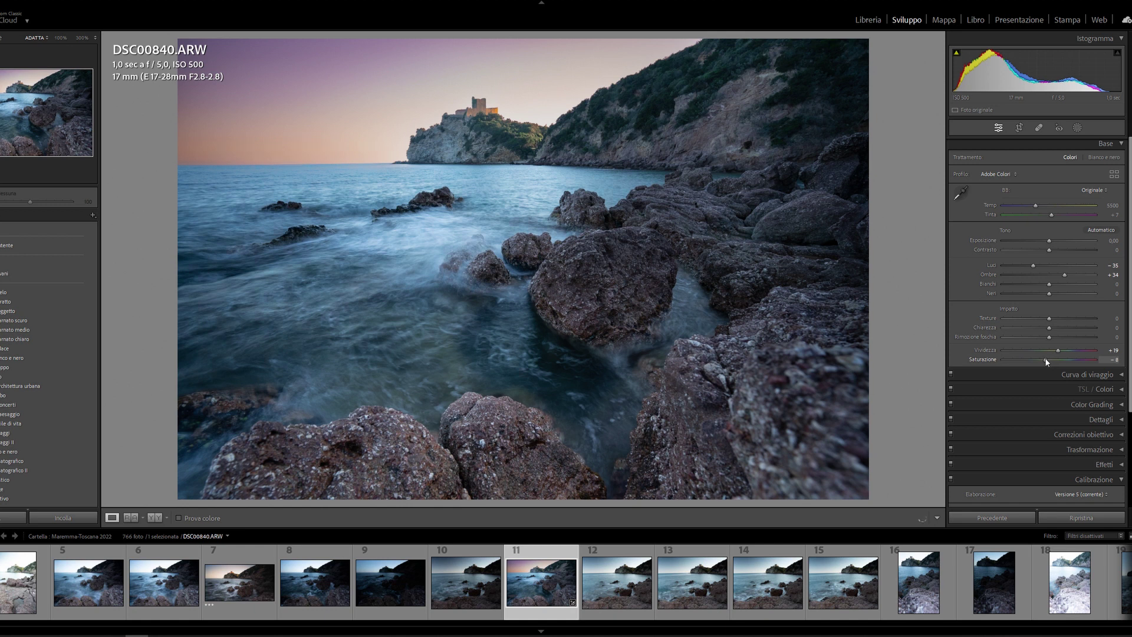
drag(1046, 358, 1043, 358)
Step: Add Texture +28 while zoomed on the central rock, testing and resetting Clarity
click(613, 271)
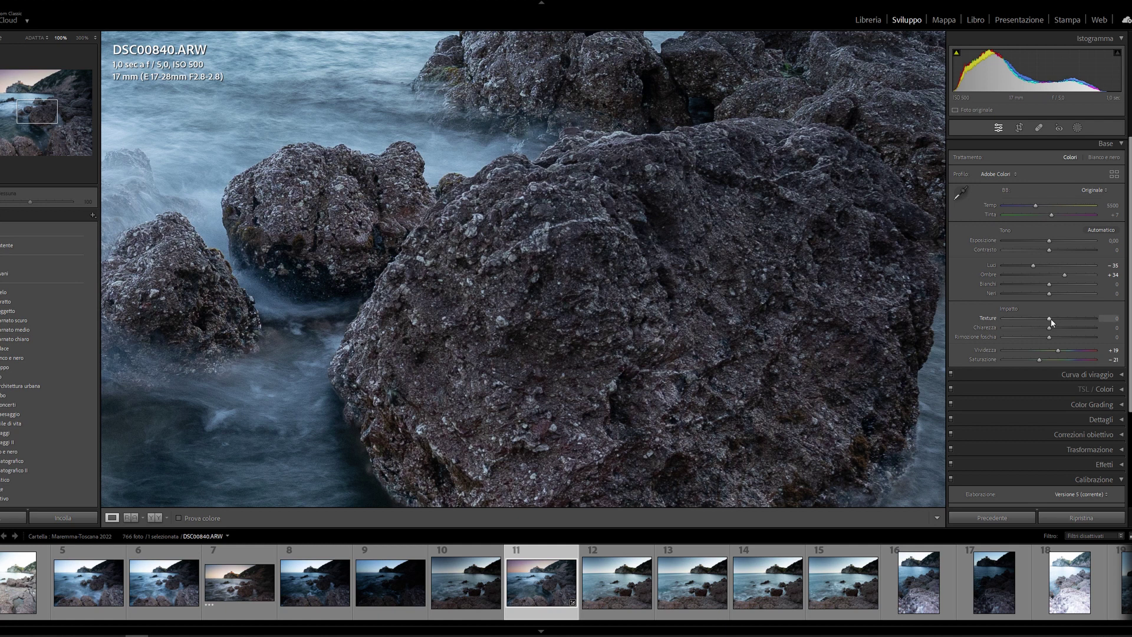
drag(1049, 318, 1047, 321)
click(651, 228)
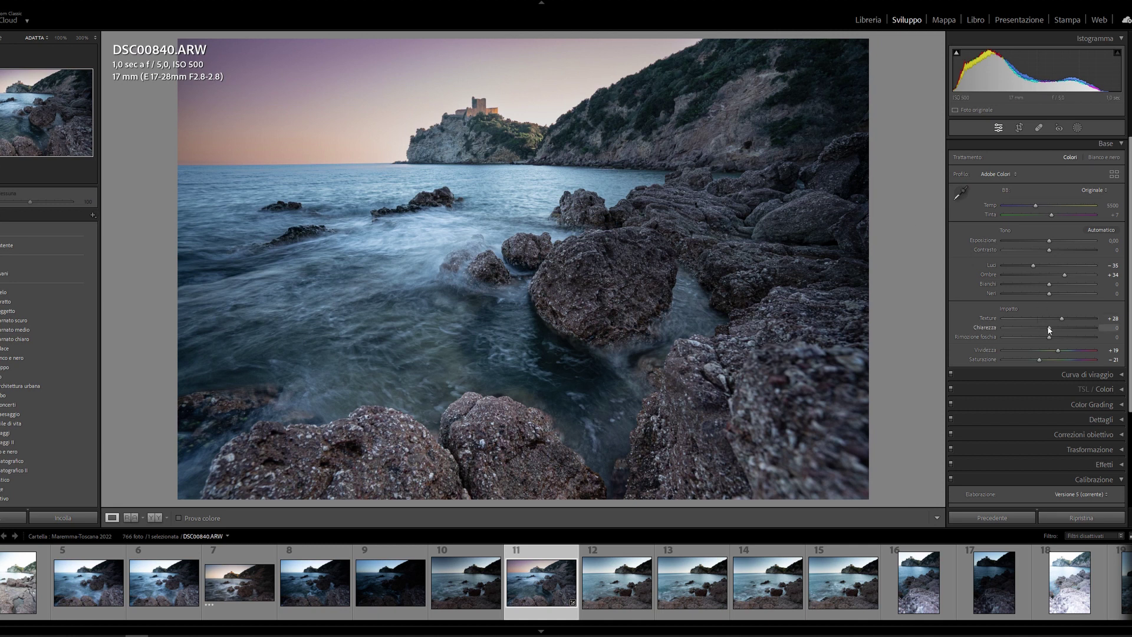
drag(1055, 330, 1059, 329)
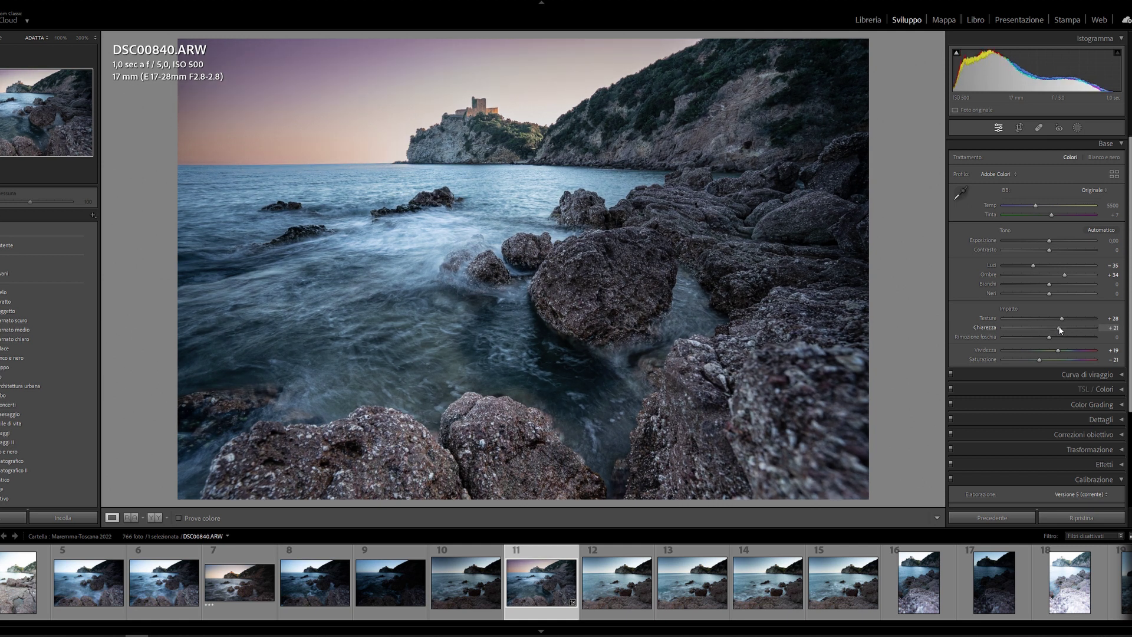
double_click(1059, 329)
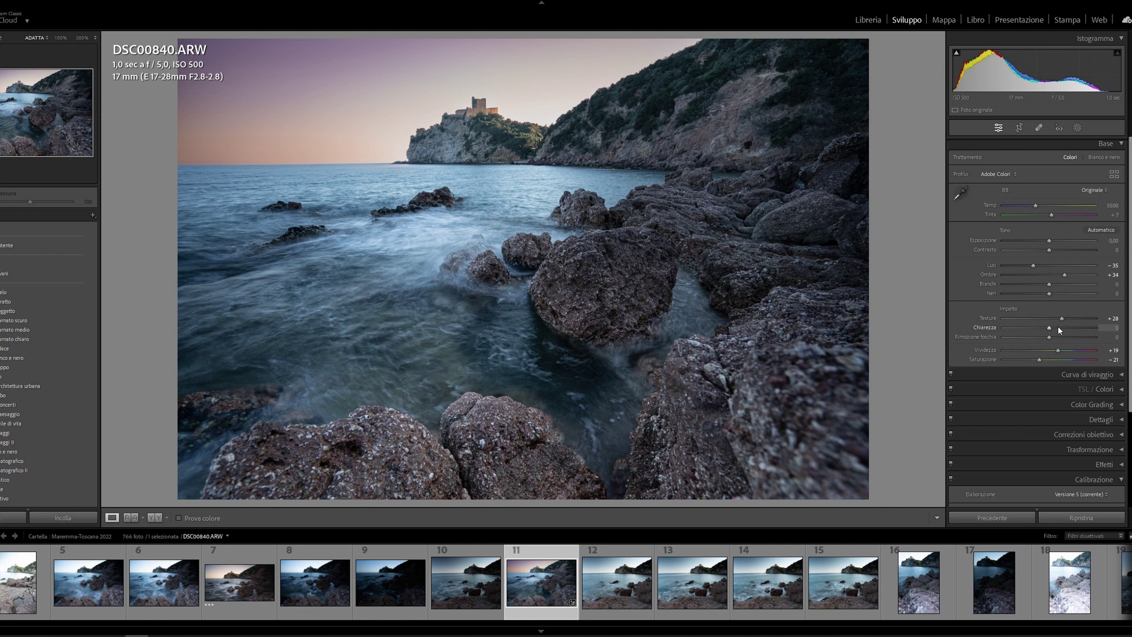
Step: Add a radial mask around the clifftop castle with neutral exposure, warmer temperature and more saturation
key(shift+w)
click(932, 51)
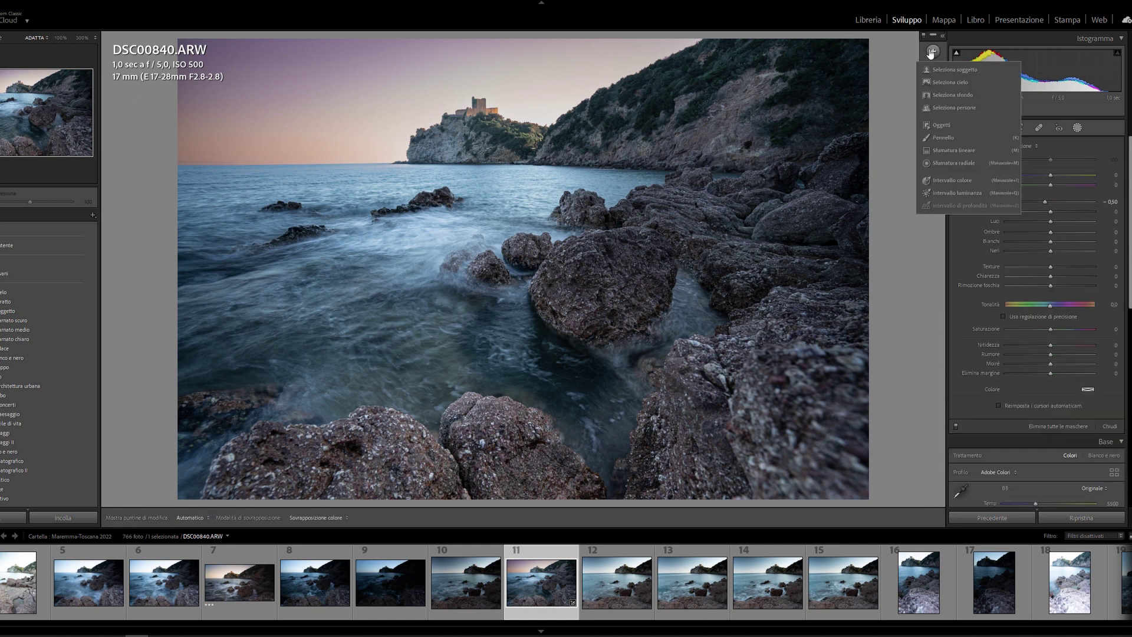
click(950, 164)
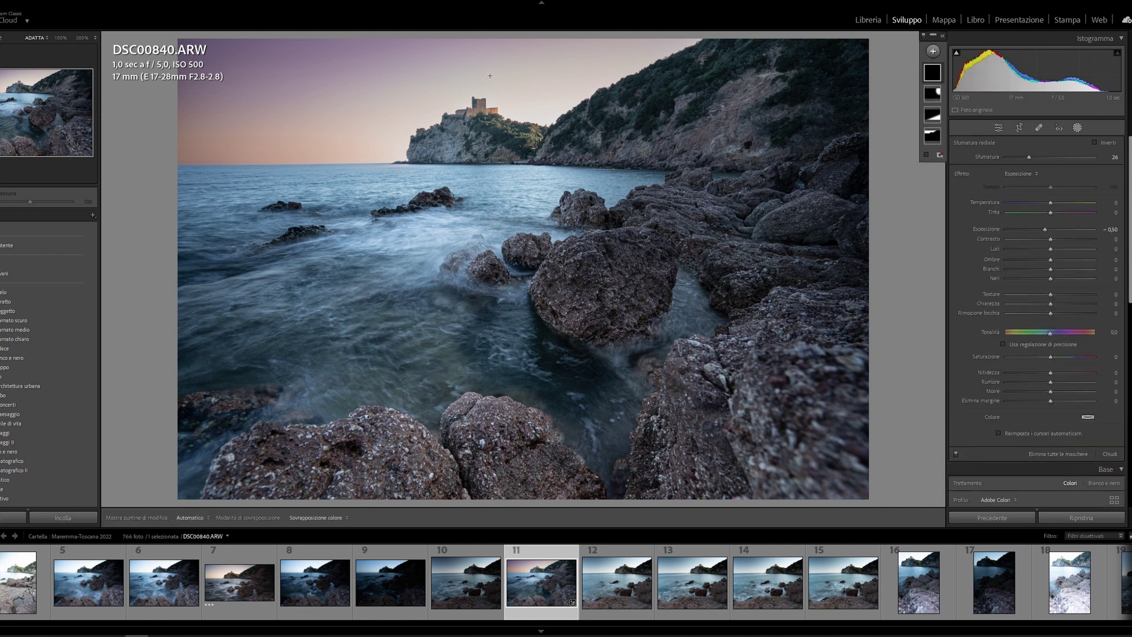
drag(472, 106, 514, 135)
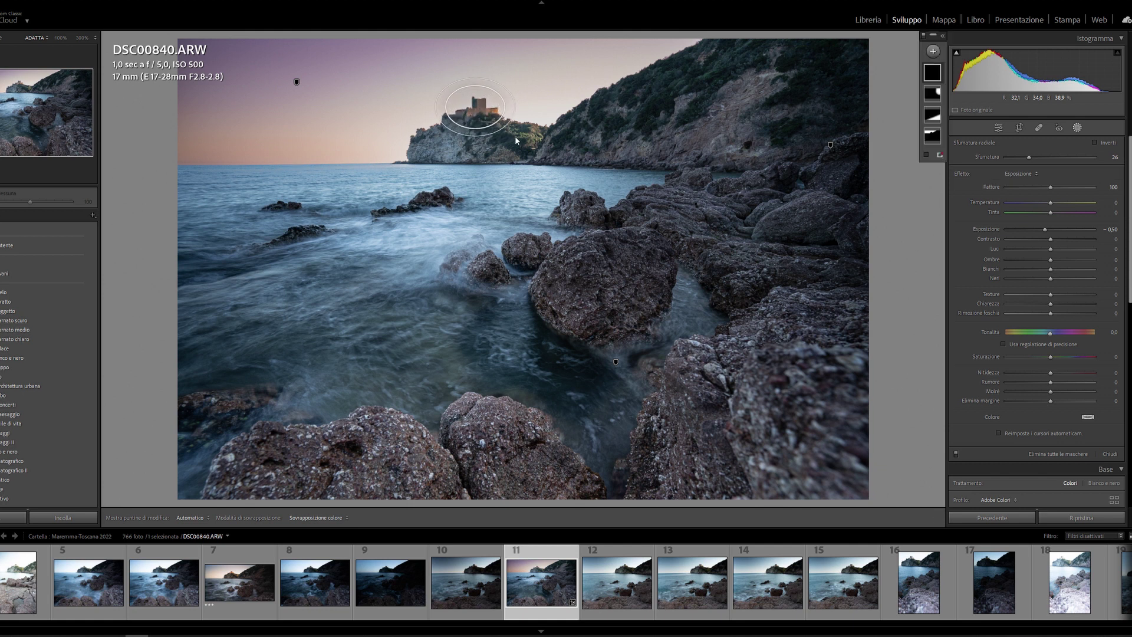
double_click(1062, 227)
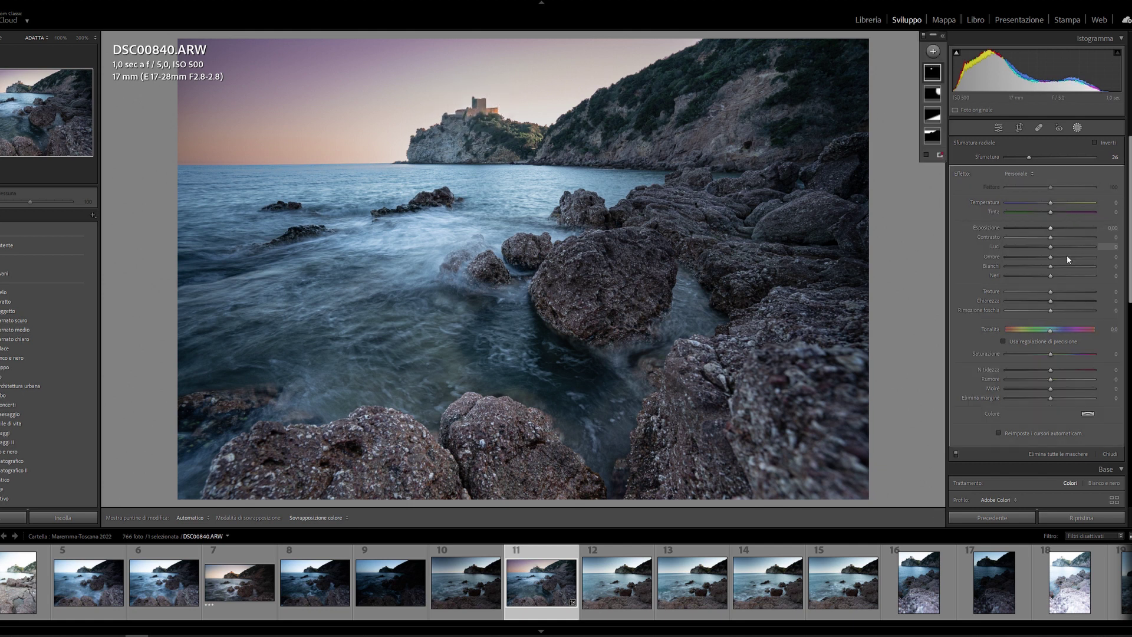
drag(1054, 354, 1059, 354)
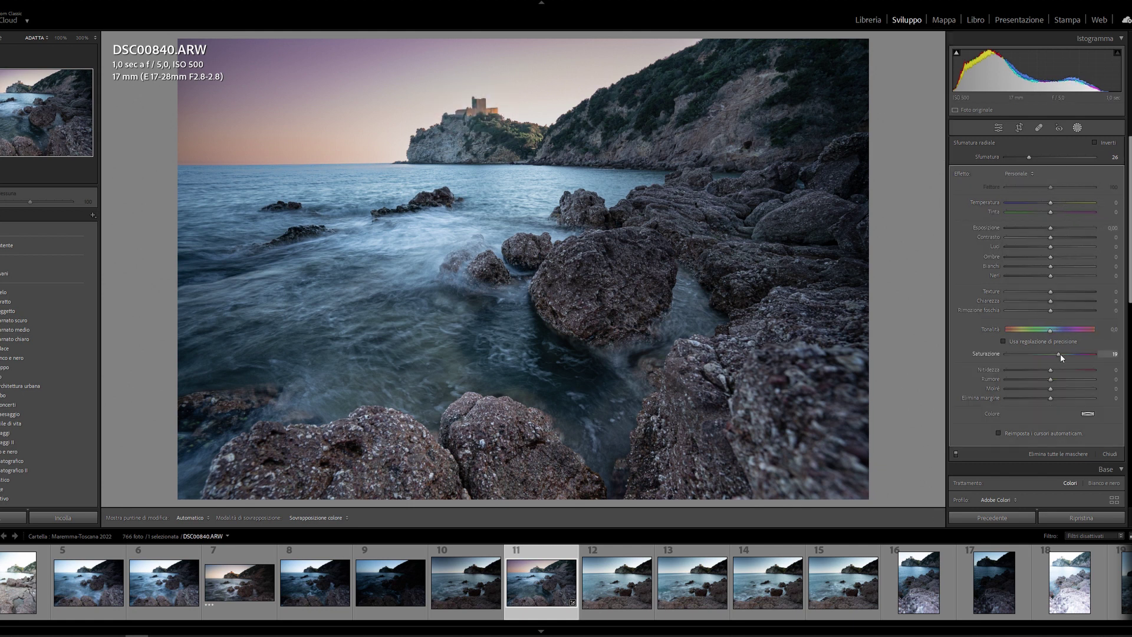
mouse_move(1050, 203)
mouse_down()
mouse_move(1062, 203)
mouse_move(1058, 213)
mouse_up()
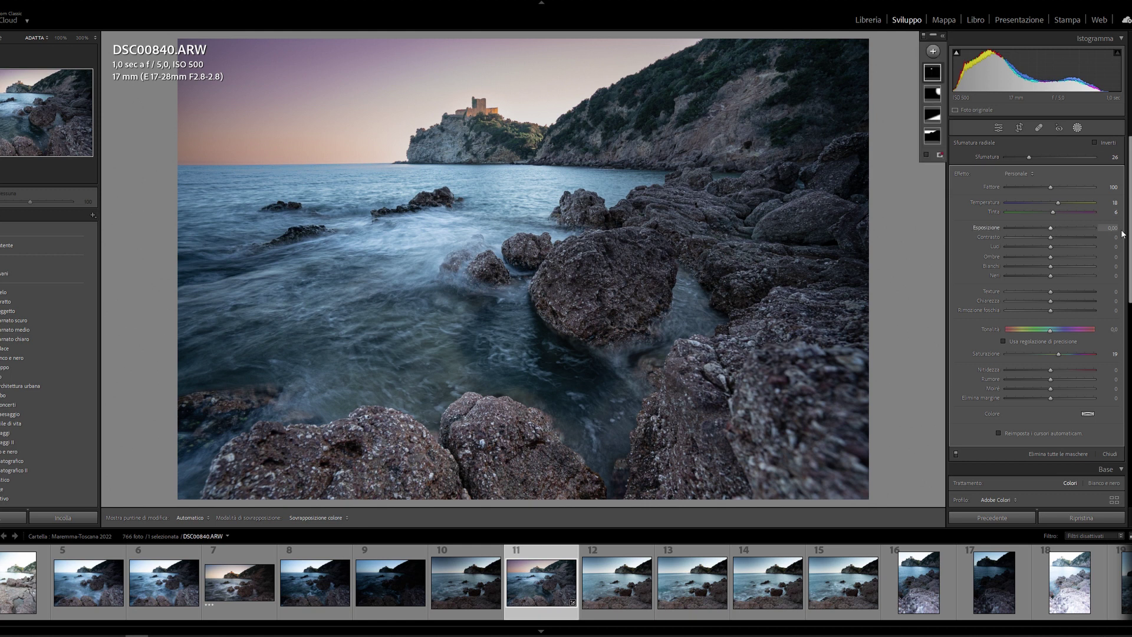
click(1112, 229)
mouse_move(495, 115)
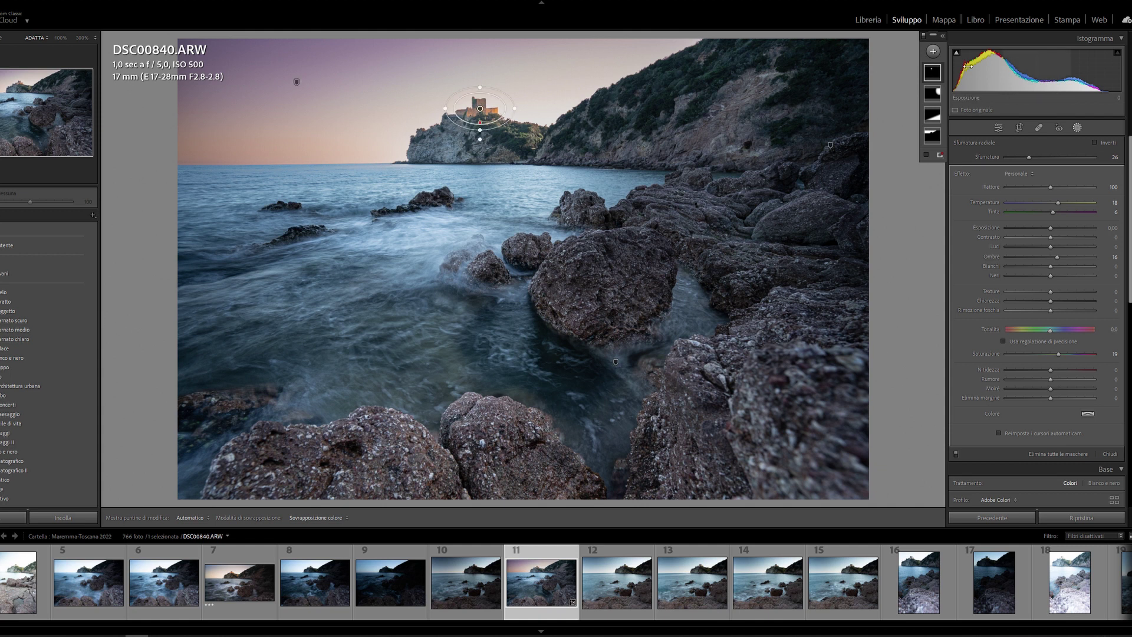
Step: Add a second castle radial mask with Temperature 27, Saturation 69 and Feather 46
click(933, 51)
click(938, 160)
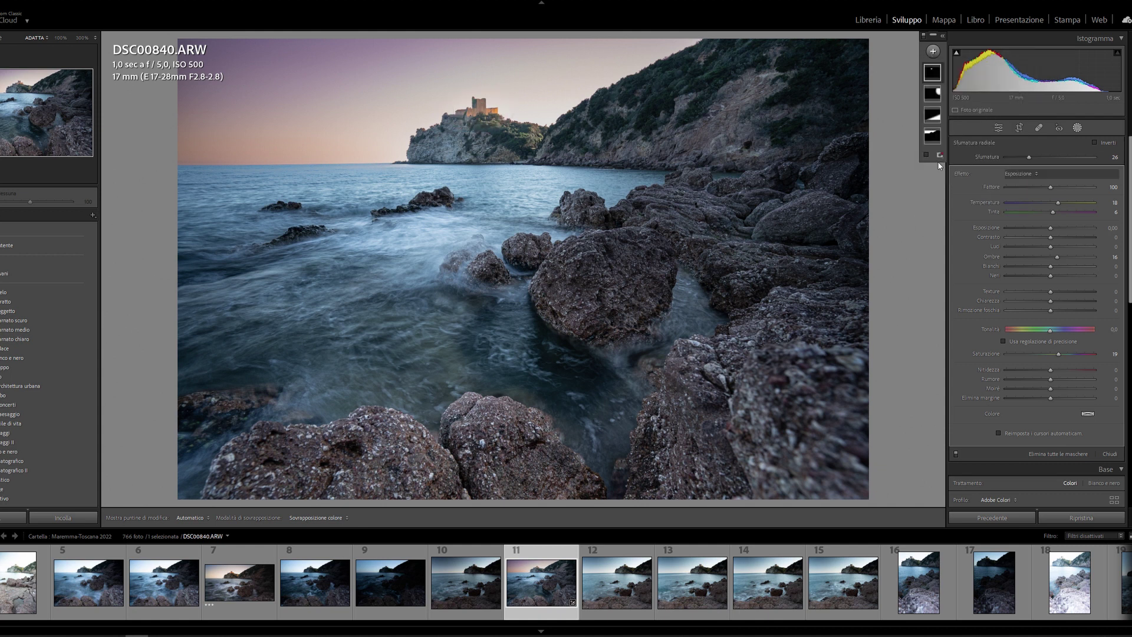
mouse_move(523, 131)
mouse_down()
mouse_move(577, 159)
mouse_move(532, 131)
mouse_up()
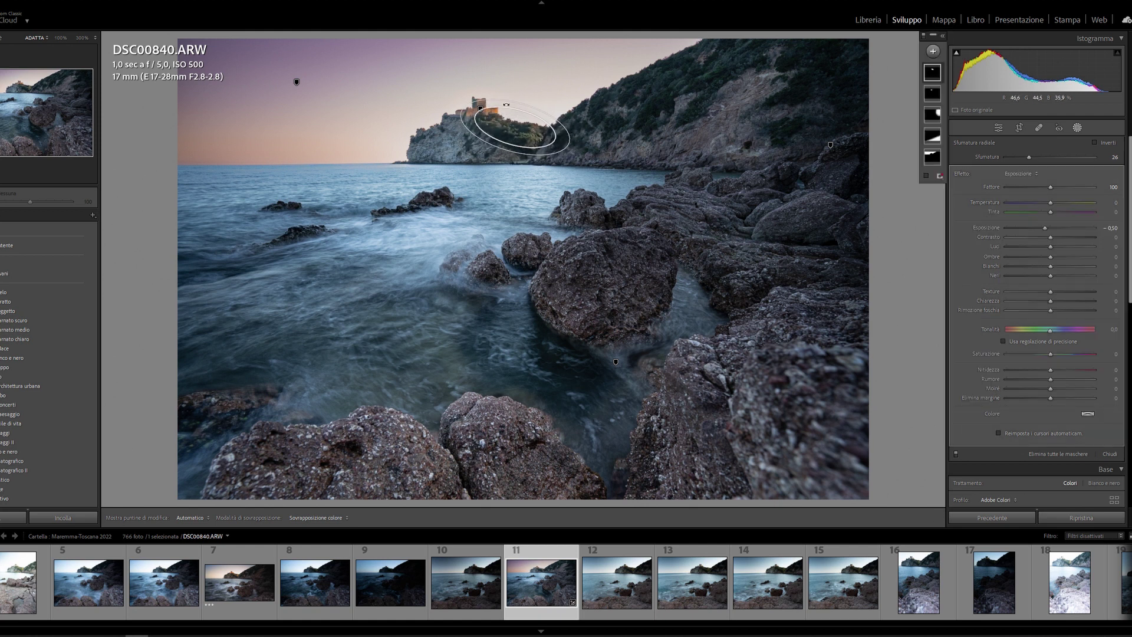
double_click(1028, 158)
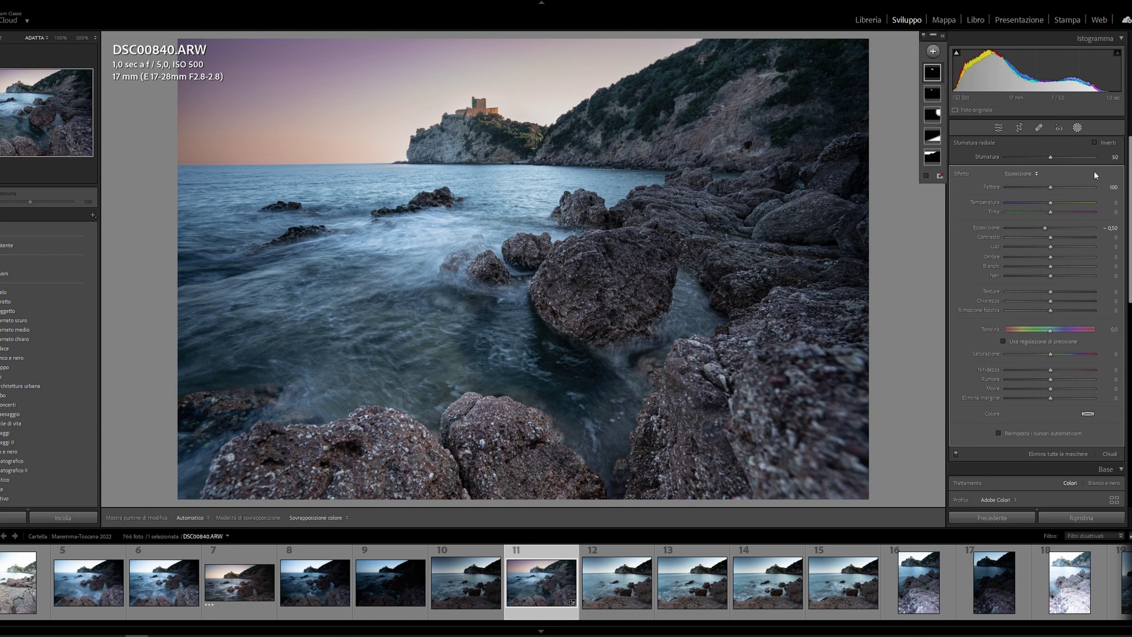
double_click(1043, 228)
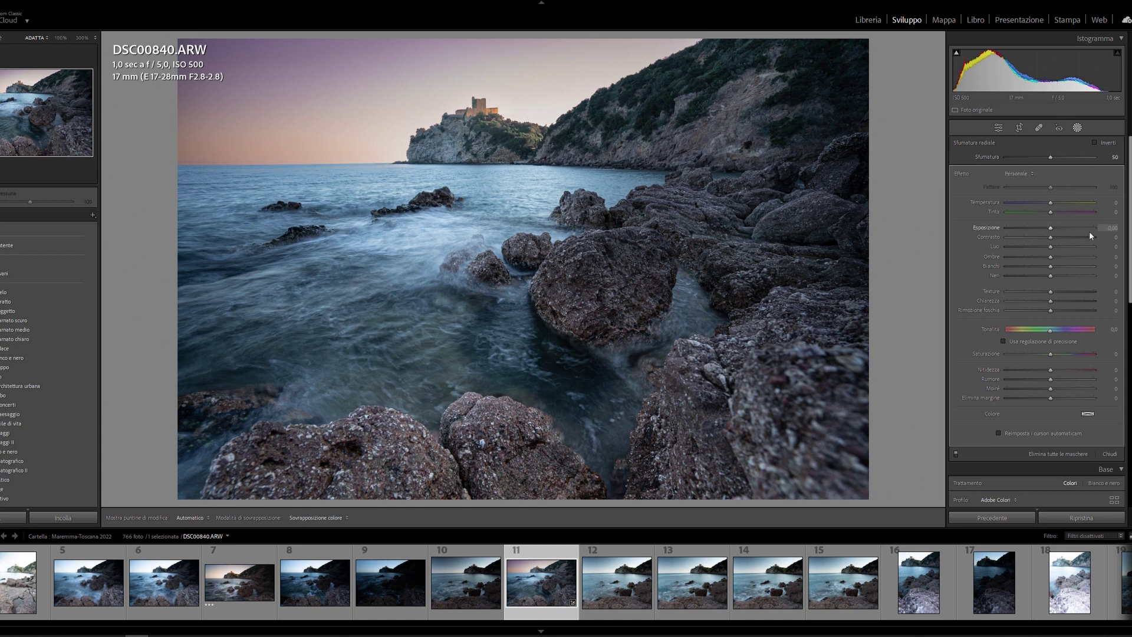
drag(1053, 202, 1063, 201)
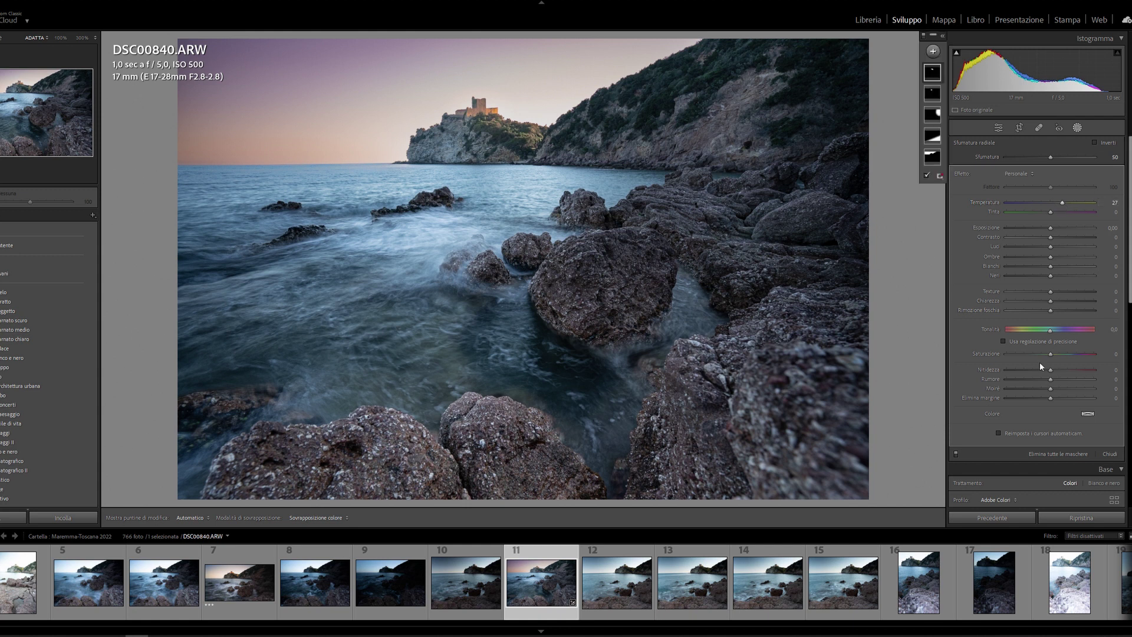
drag(1051, 354, 1058, 353)
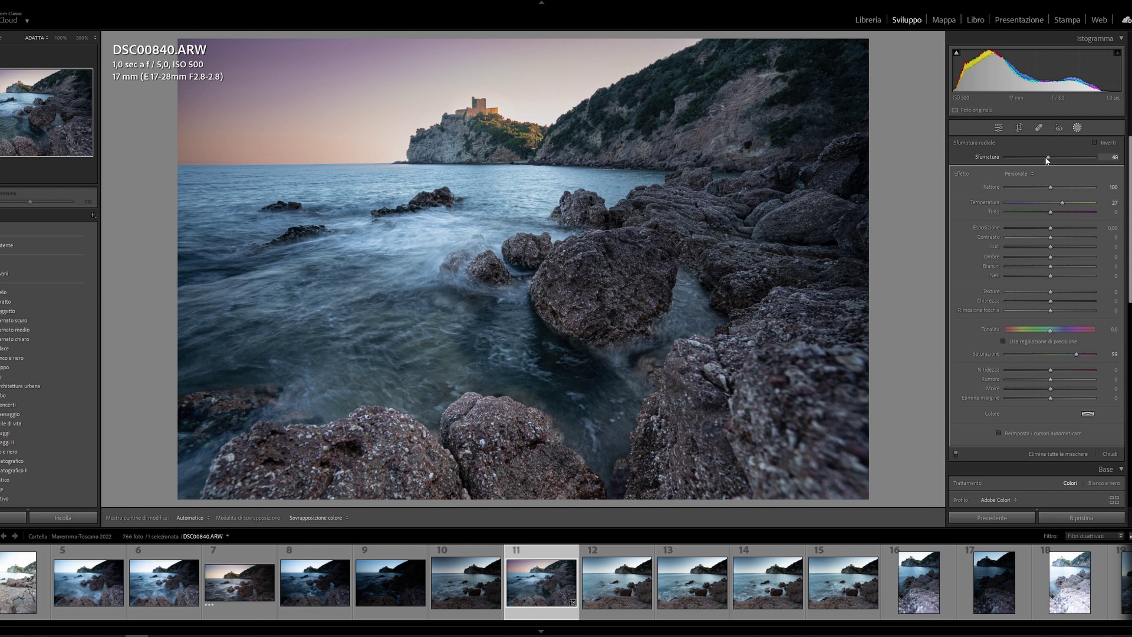
drag(1045, 157, 1043, 157)
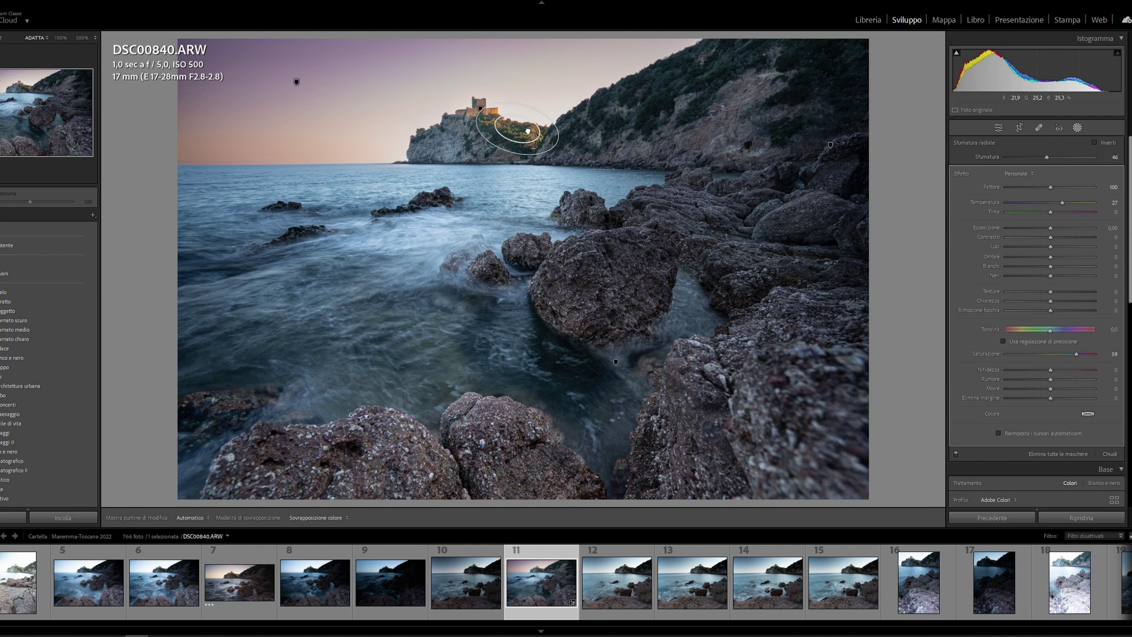
drag(528, 131, 530, 130)
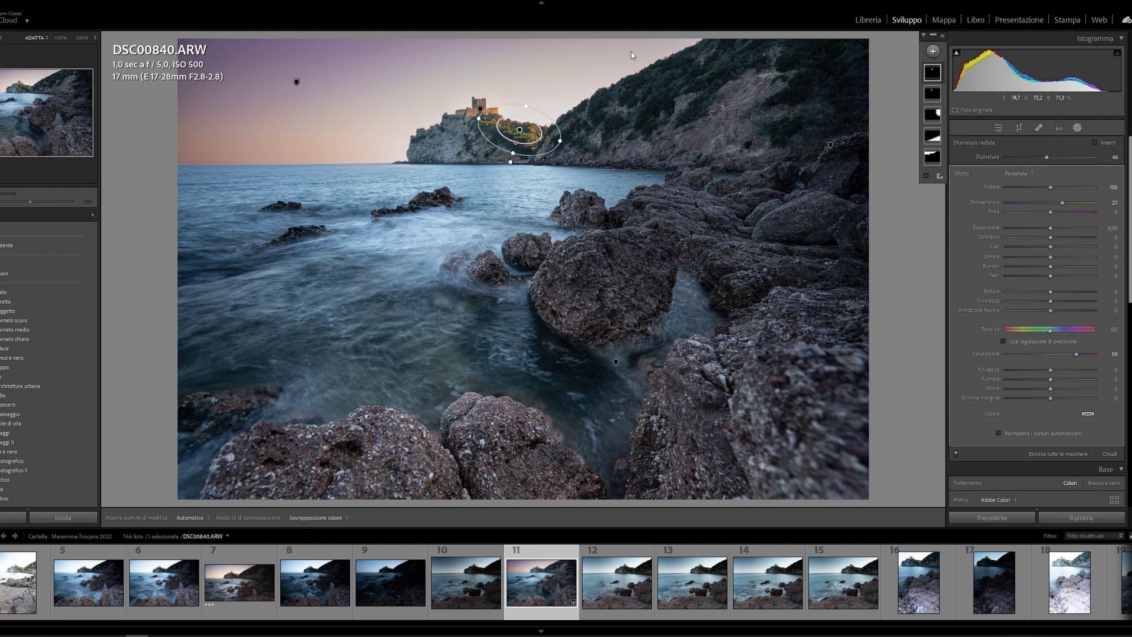
Step: Lower the Sky mask's Tint to 47 to tone down the pink cast
click(1079, 125)
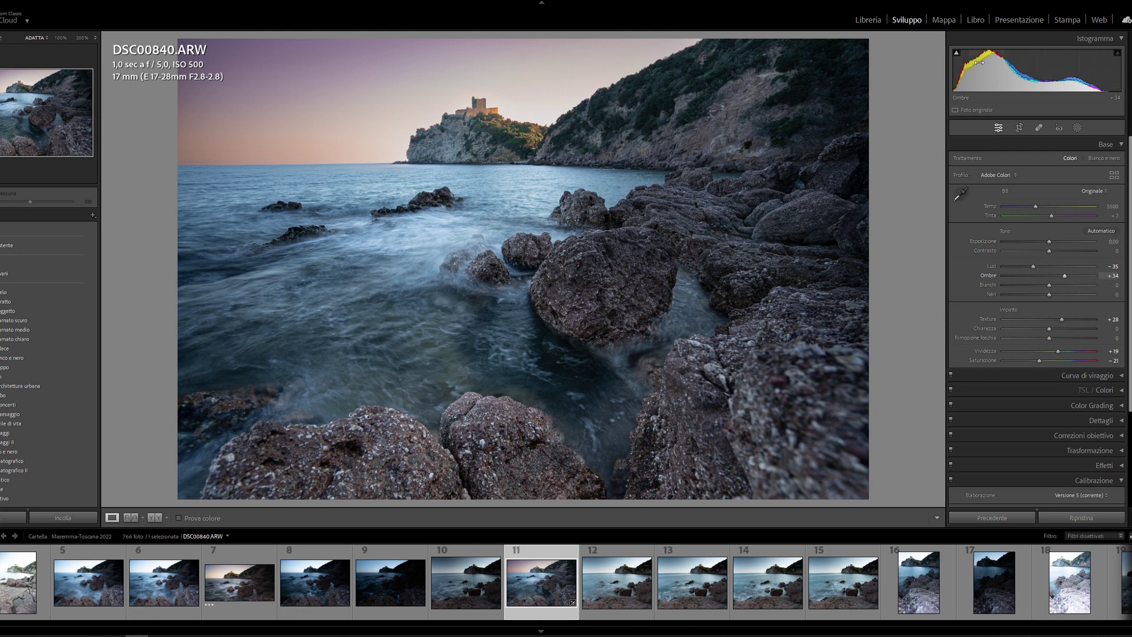
click(1076, 128)
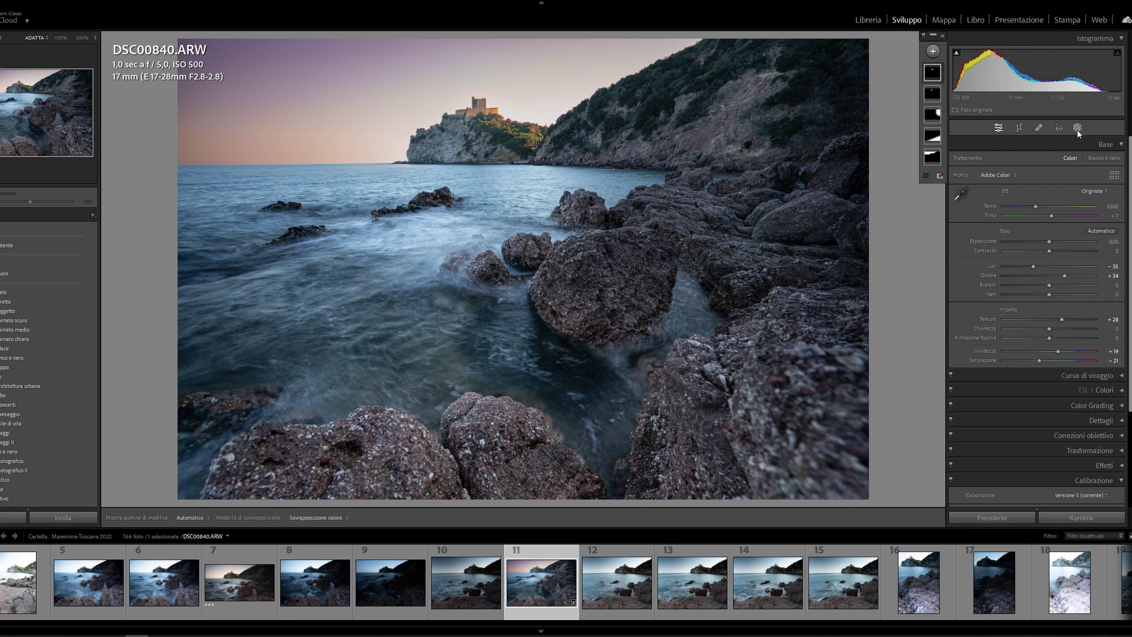
click(932, 157)
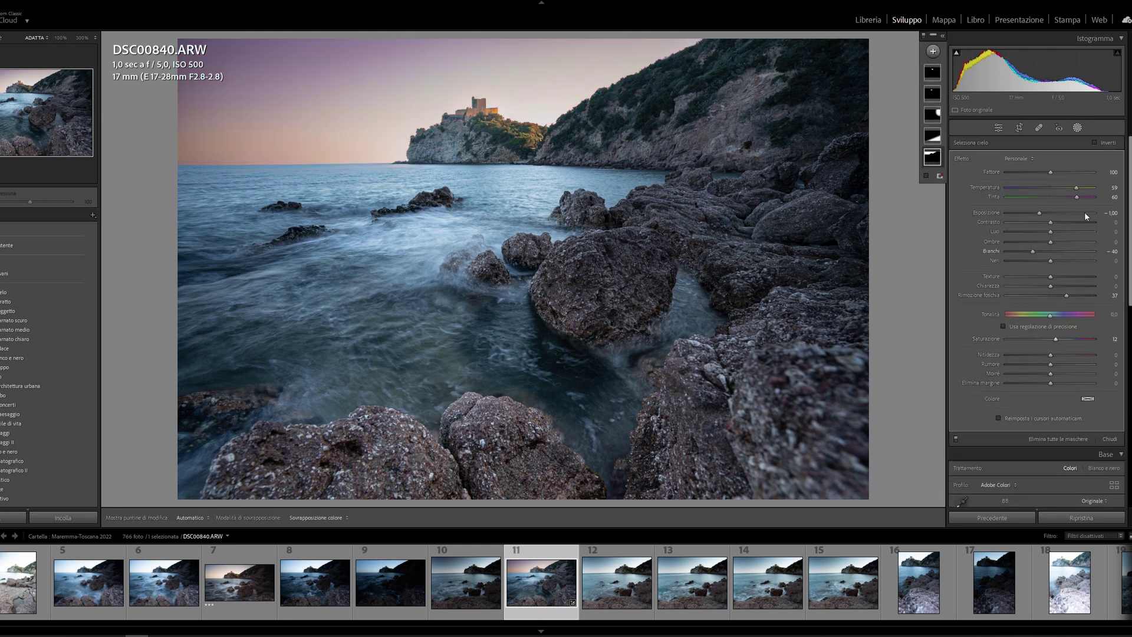
drag(1076, 197, 1065, 195)
drag(1074, 196, 1070, 199)
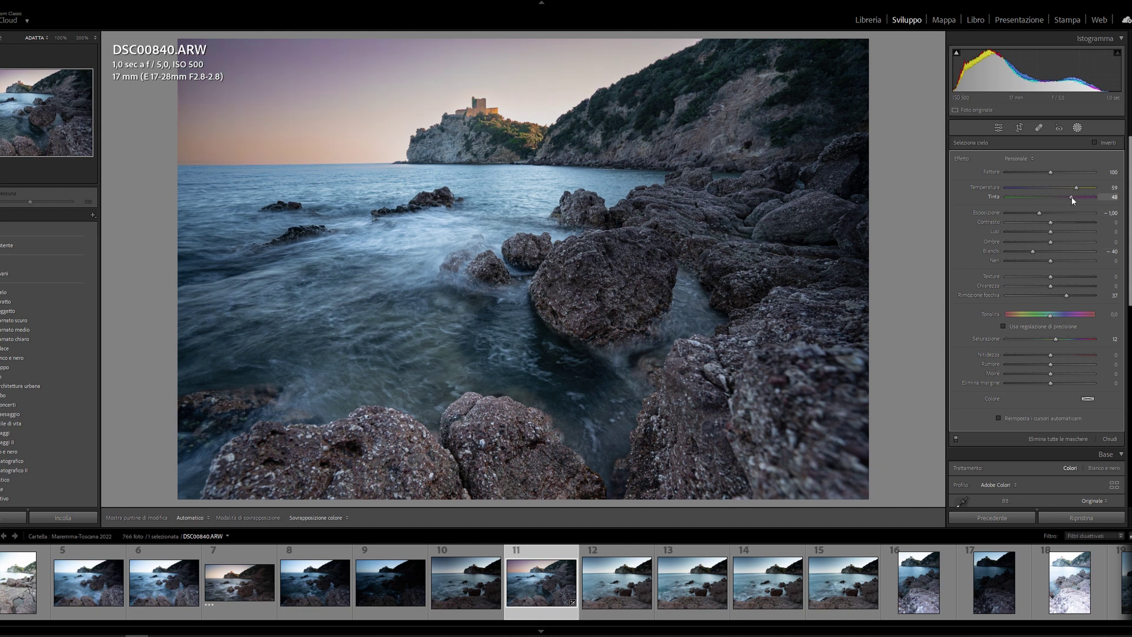
click(1077, 127)
Step: Set global Contrast +10 and Exposure +0.20, comparing against the before view
key(backslash)
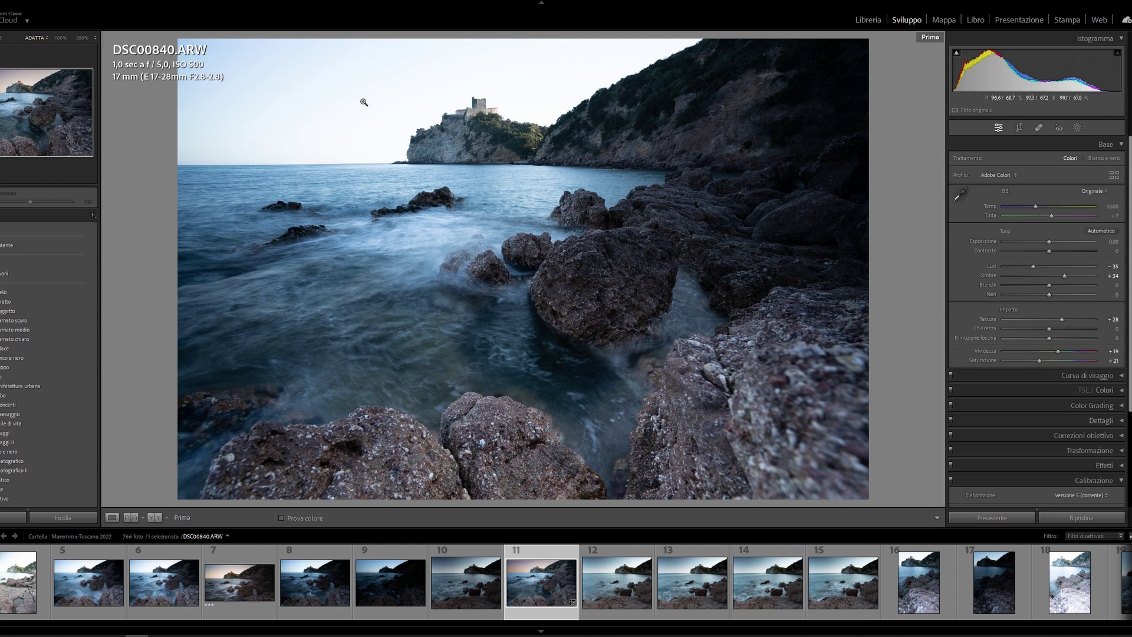
key(backslash)
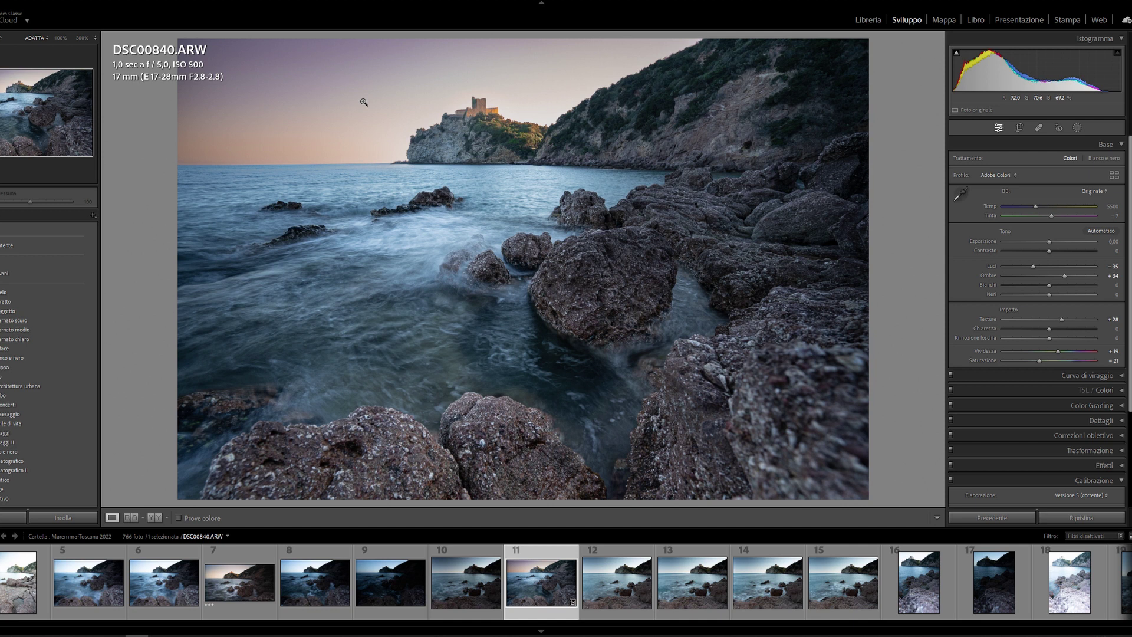
drag(1049, 251, 1057, 251)
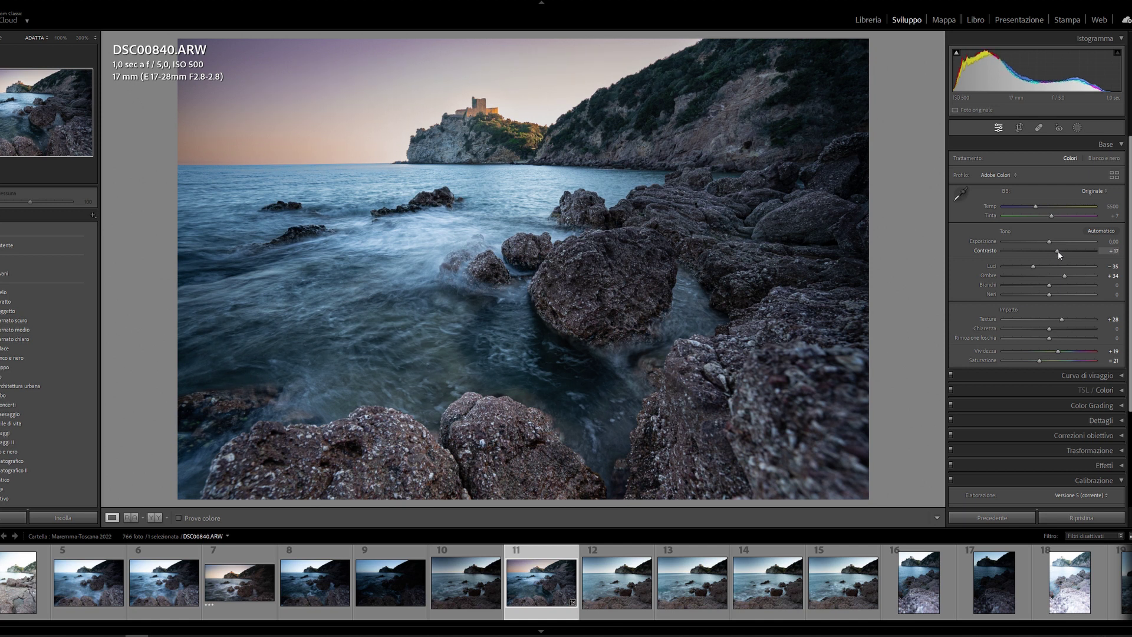
drag(1057, 250, 1054, 251)
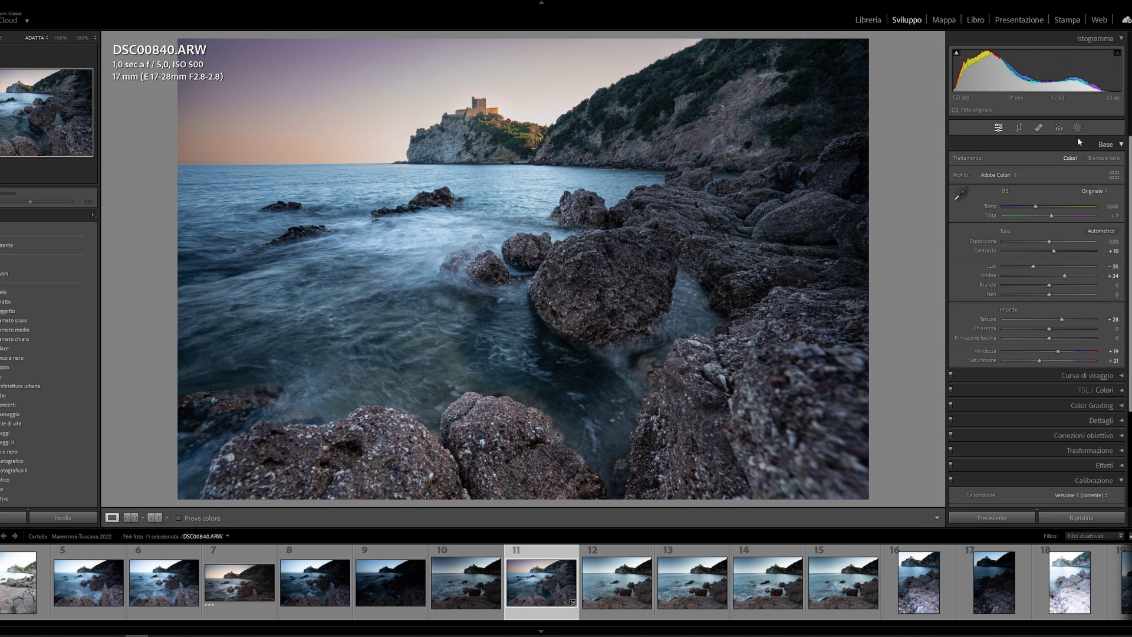
key(equal)
key(equal)
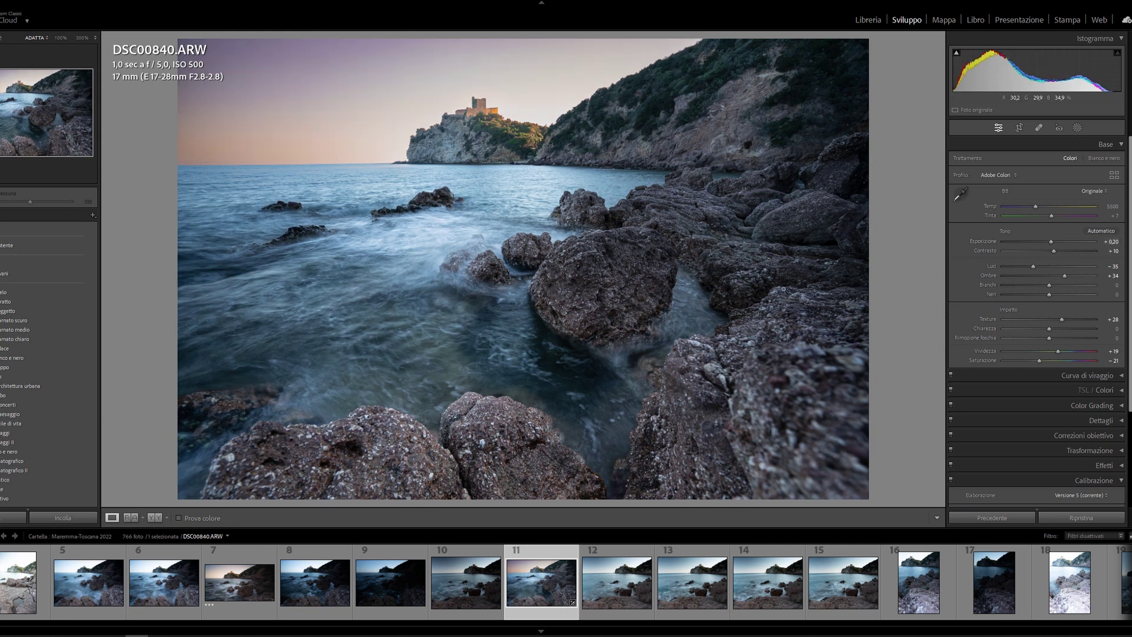
key(backslash)
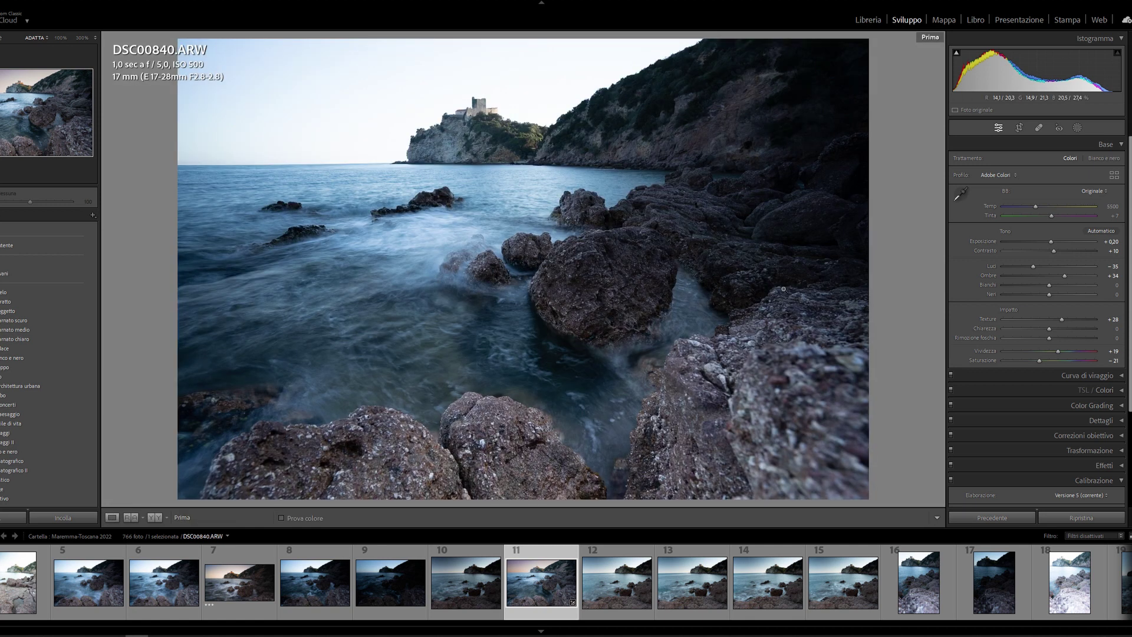
key(backslash)
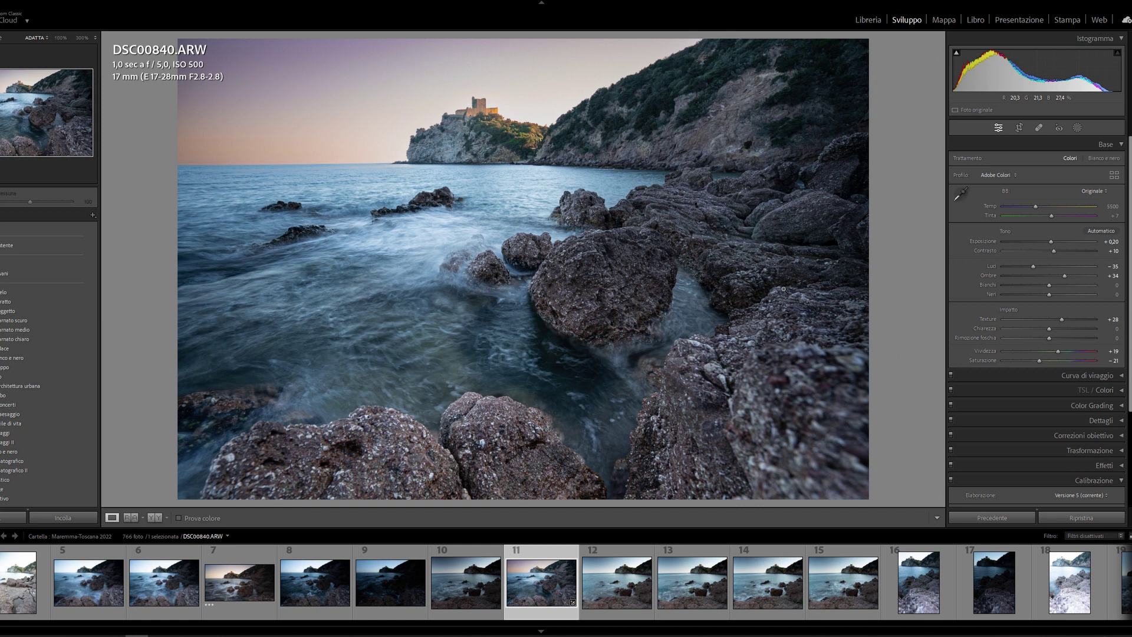
Step: Create a virtual copy of the seascape photo, DSC00840.ARW Copia 1
right_click(531, 592)
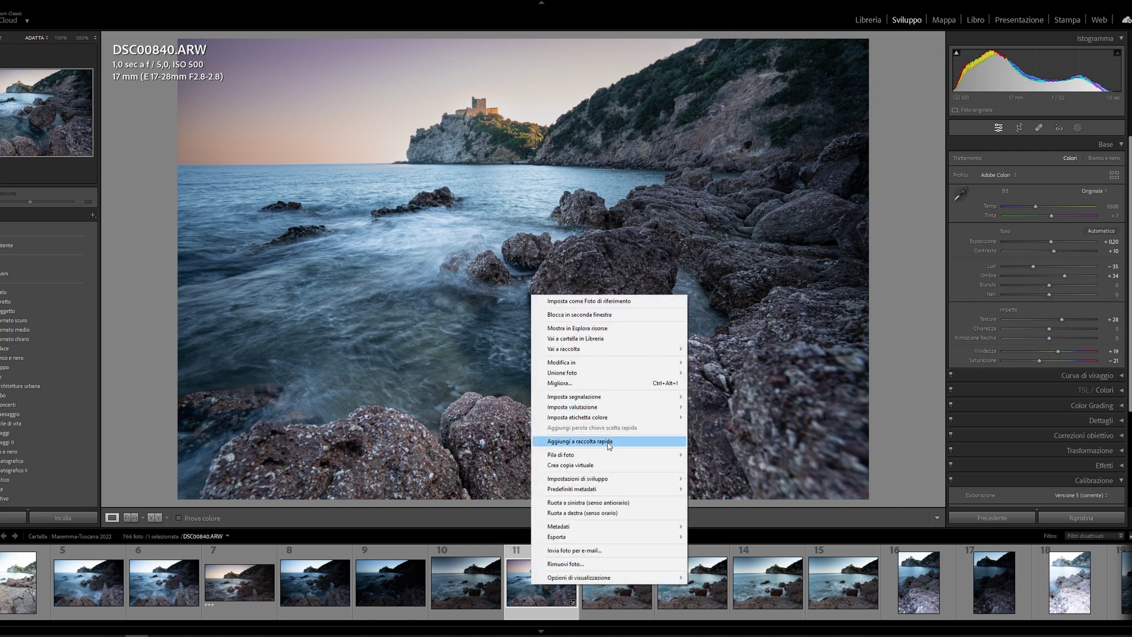
click(609, 465)
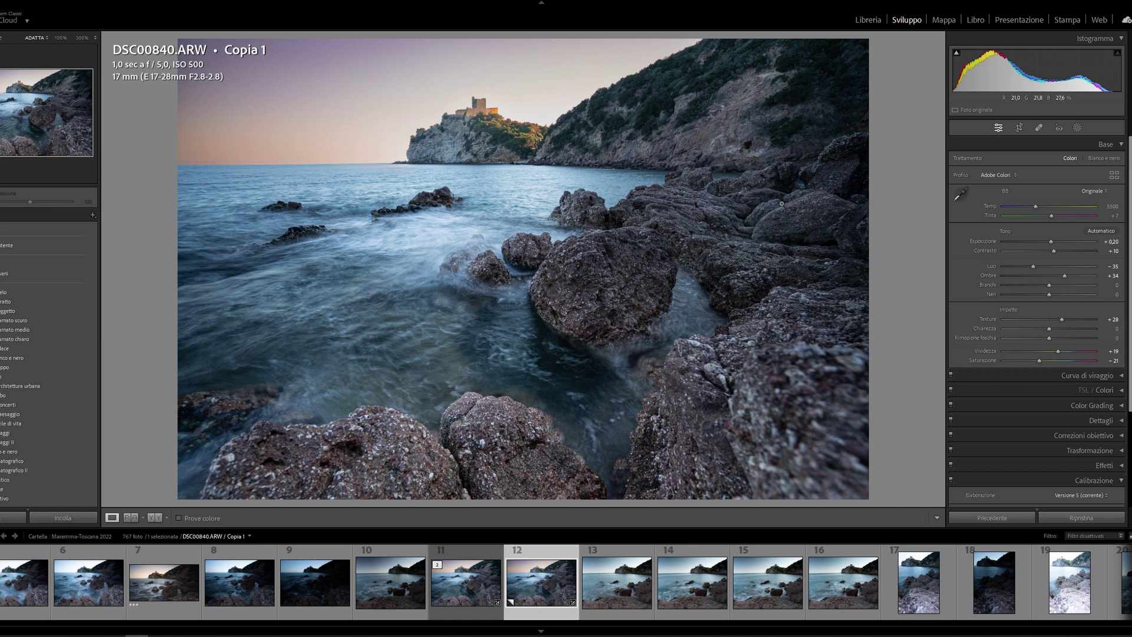
Step: Convert the copy to Black & White and add a darkening sky mask with highlights around -25
click(1106, 159)
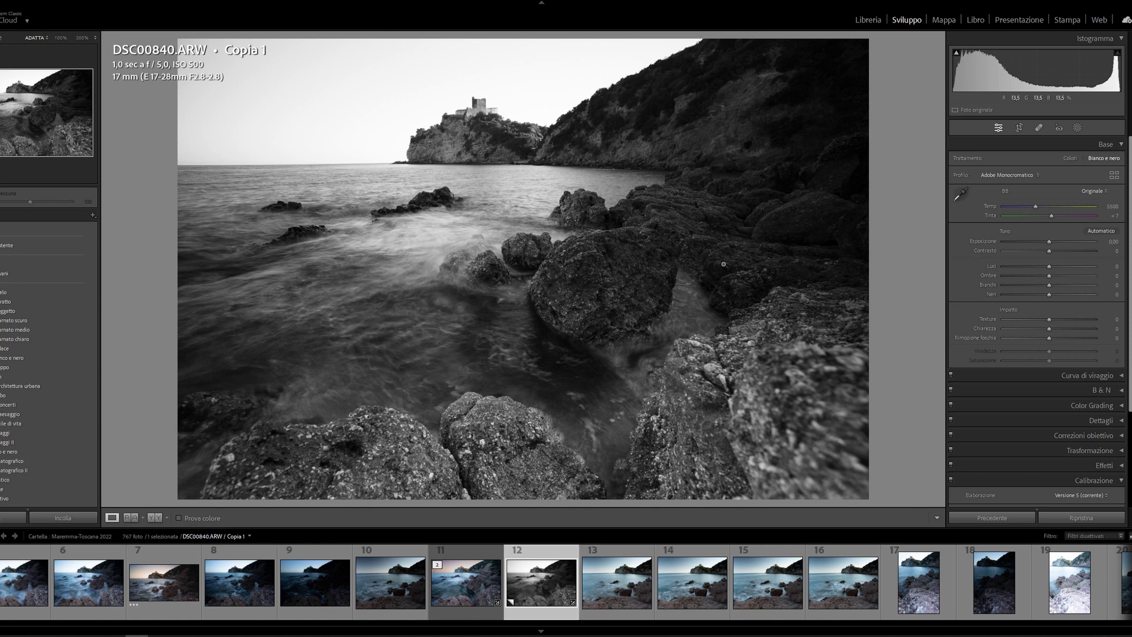
click(1077, 129)
click(1031, 167)
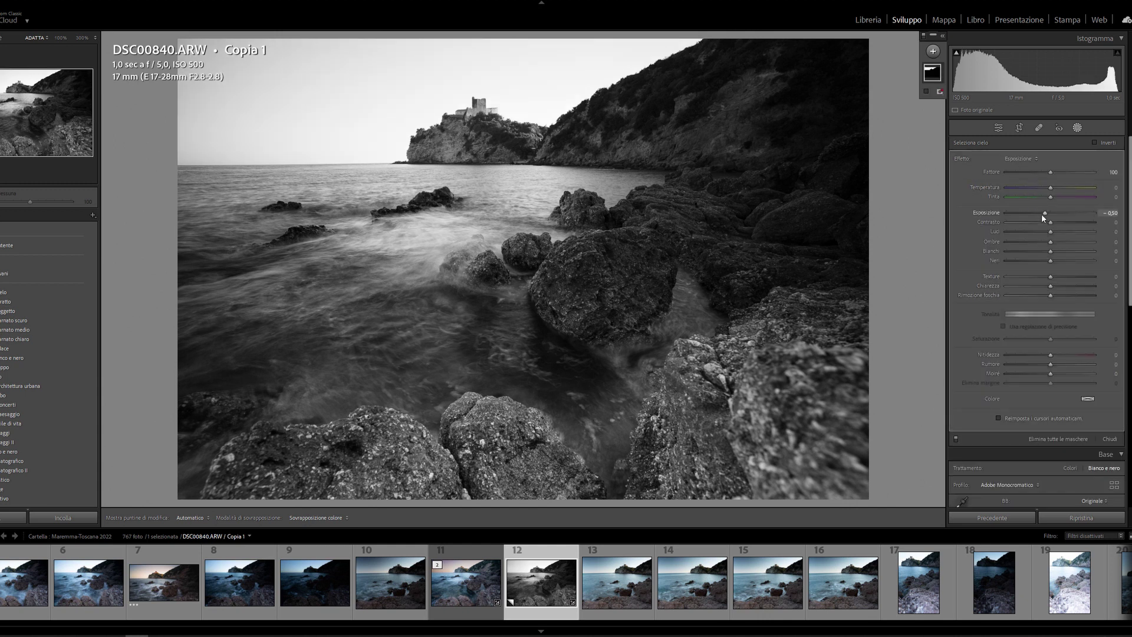
drag(1044, 213, 1032, 214)
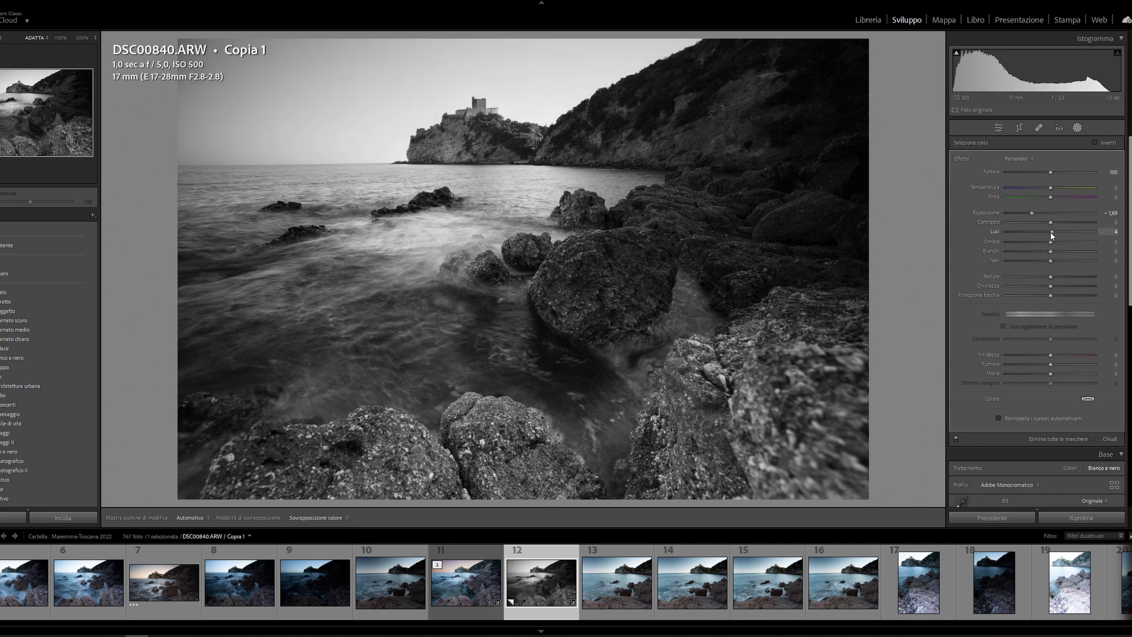
mouse_move(1050, 232)
mouse_down()
mouse_move(1037, 232)
mouse_move(1045, 252)
mouse_up()
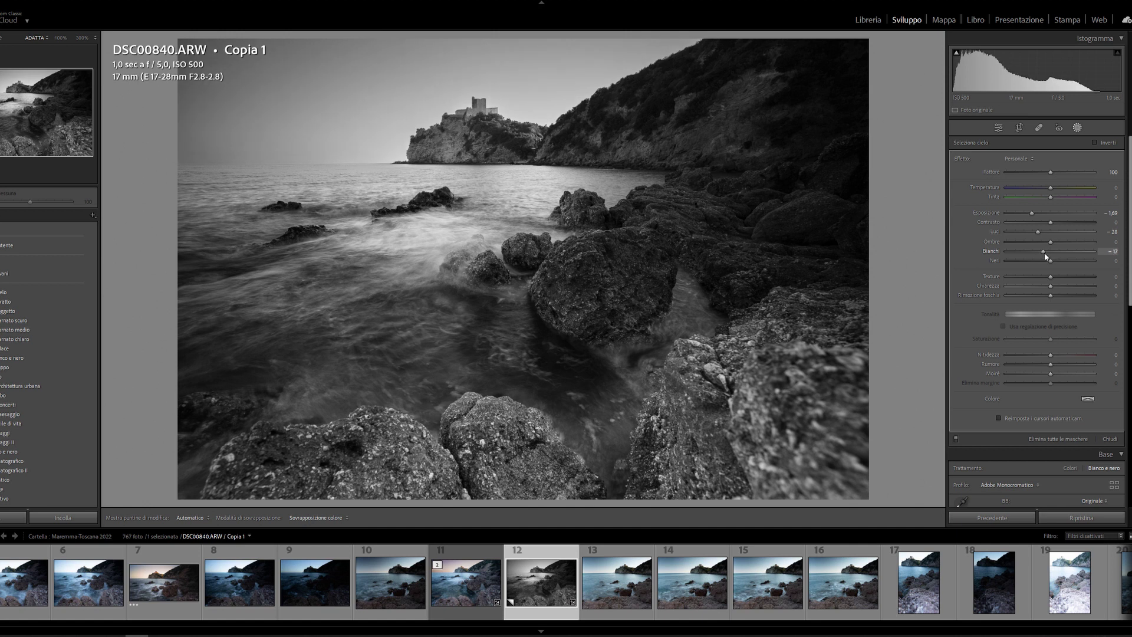
drag(1033, 214, 1042, 216)
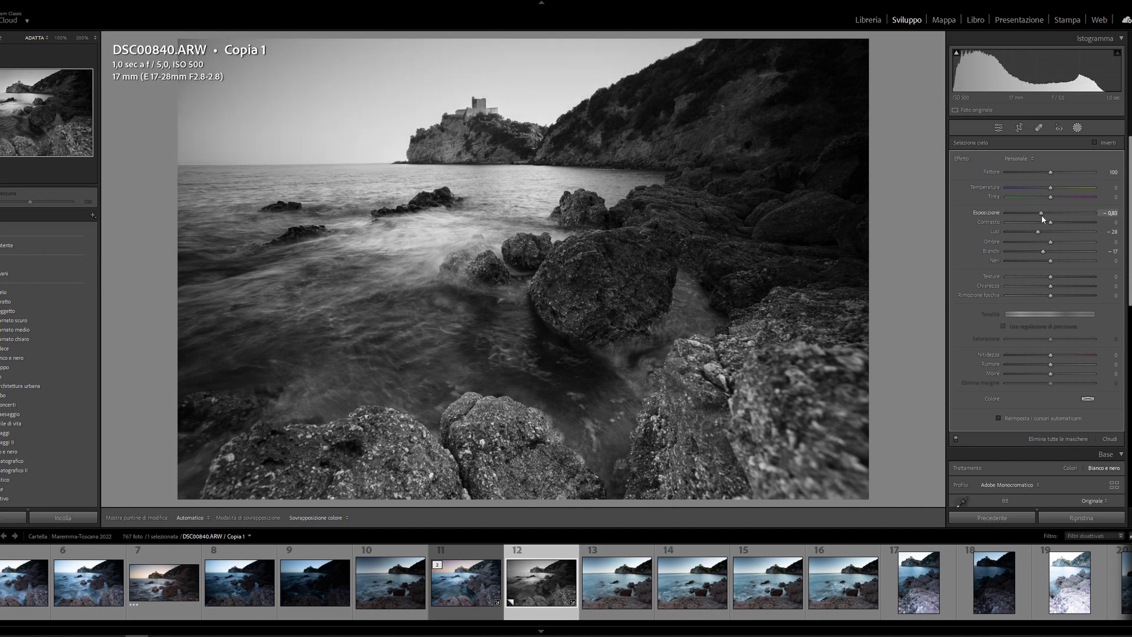
key(shift+w)
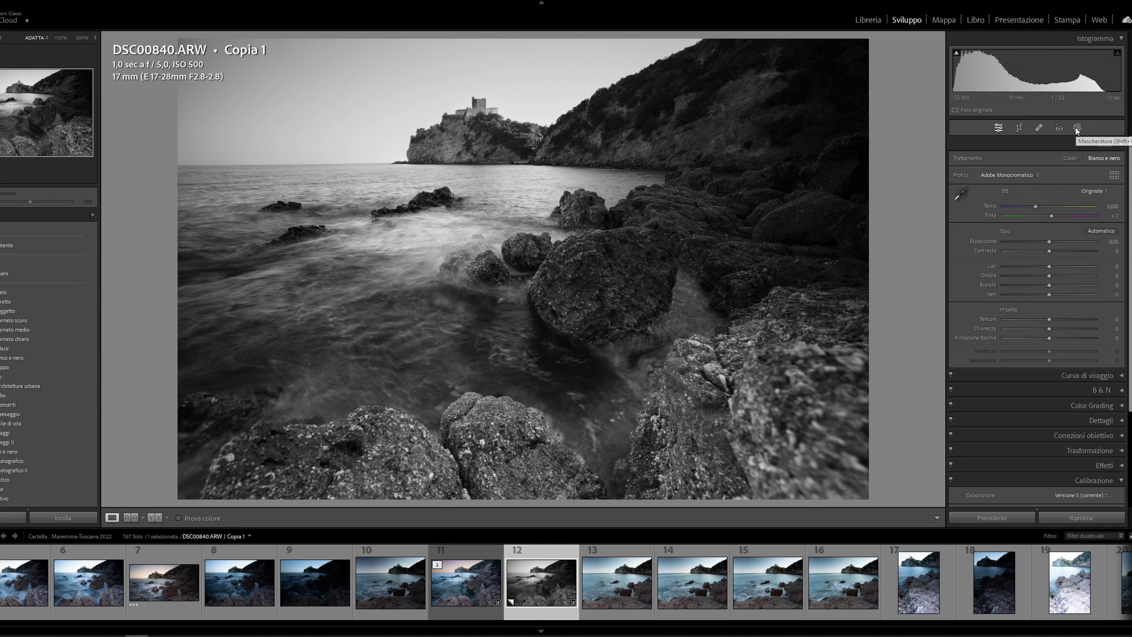
Step: Add a linear gradient over the foreground rocks with Exposure -0.80 and Shadows about -13
click(1077, 127)
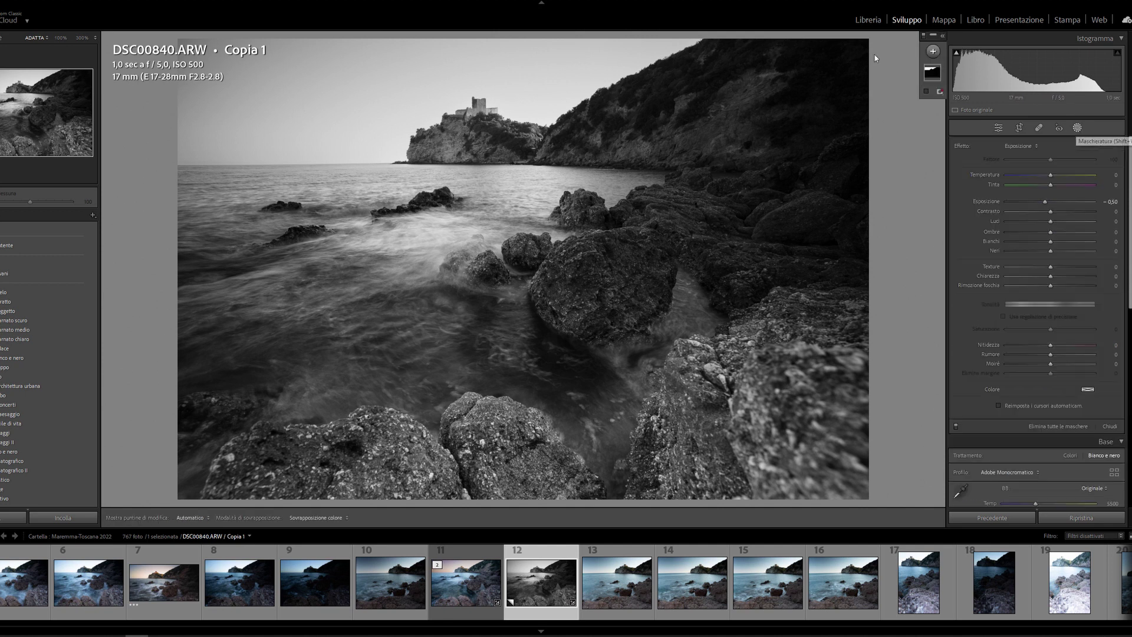
click(933, 51)
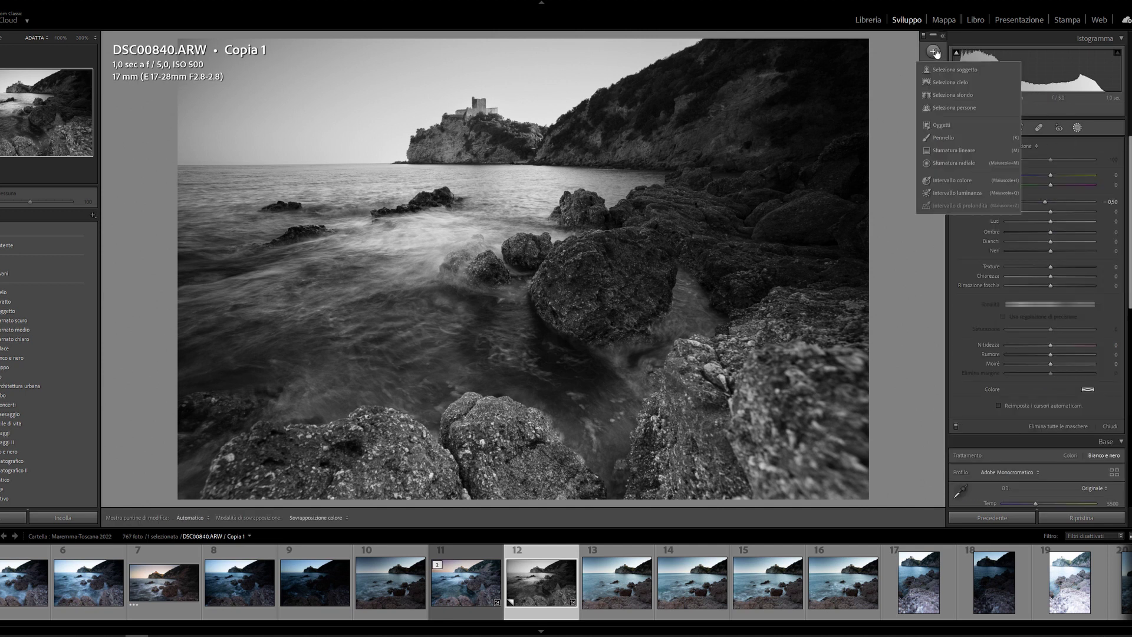
click(956, 155)
drag(634, 335, 621, 260)
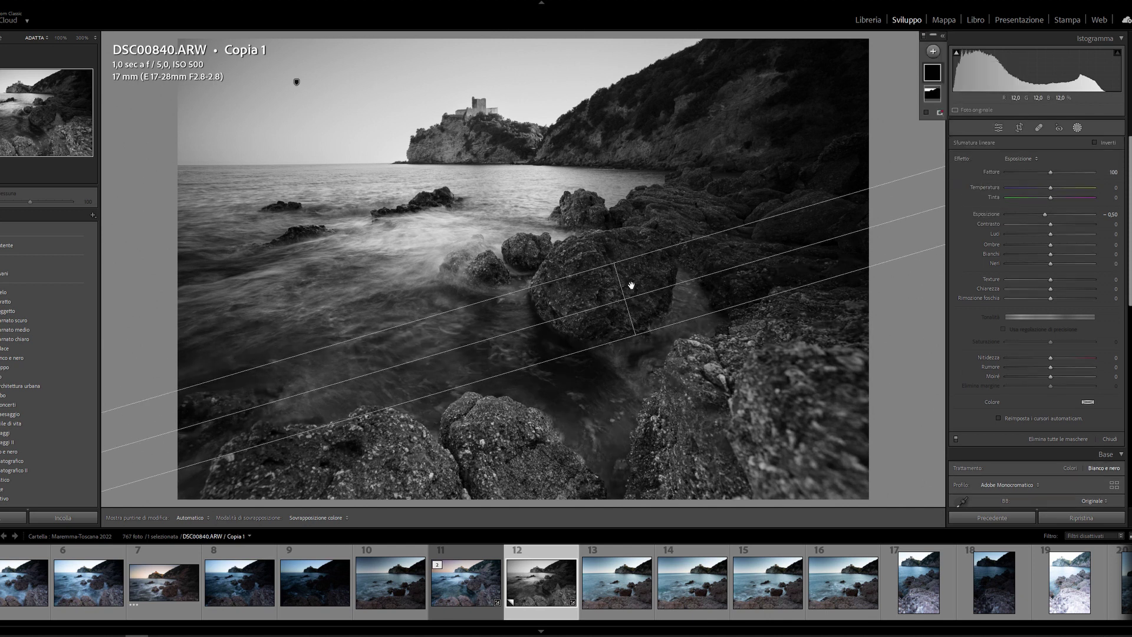
drag(635, 332, 649, 381)
drag(615, 261, 625, 304)
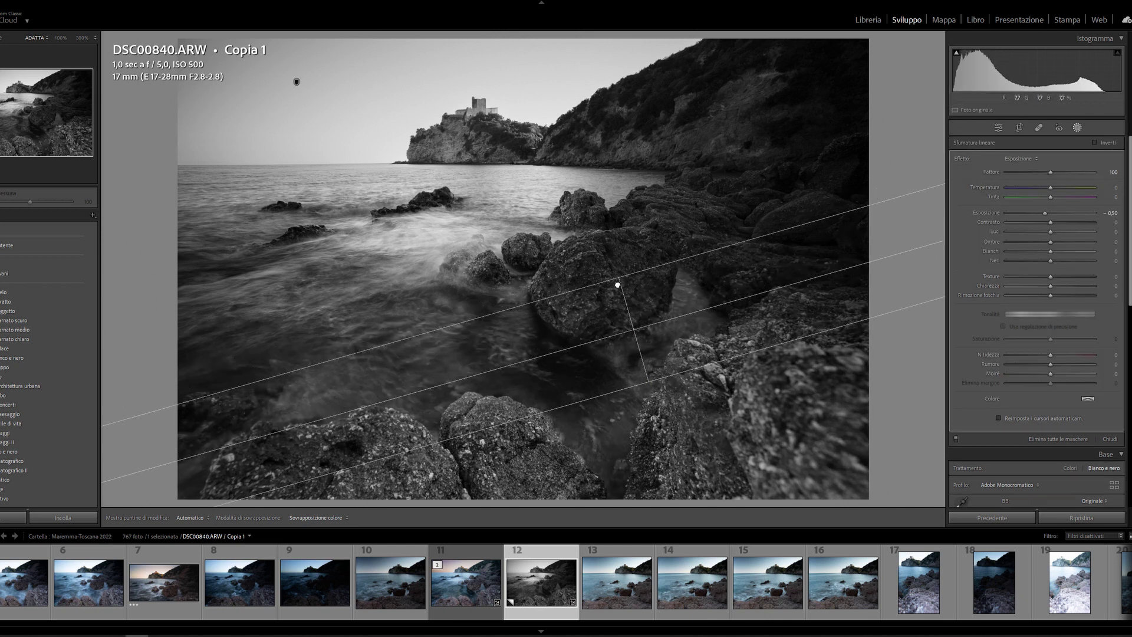
drag(1120, 208, 1108, 212)
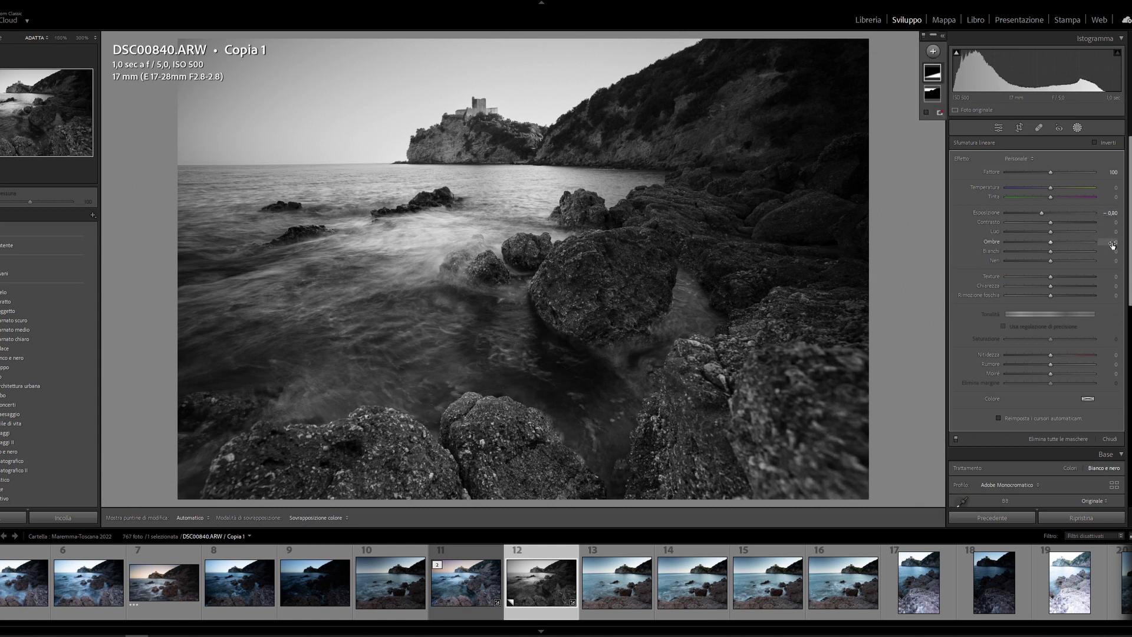
drag(1049, 242, 1045, 242)
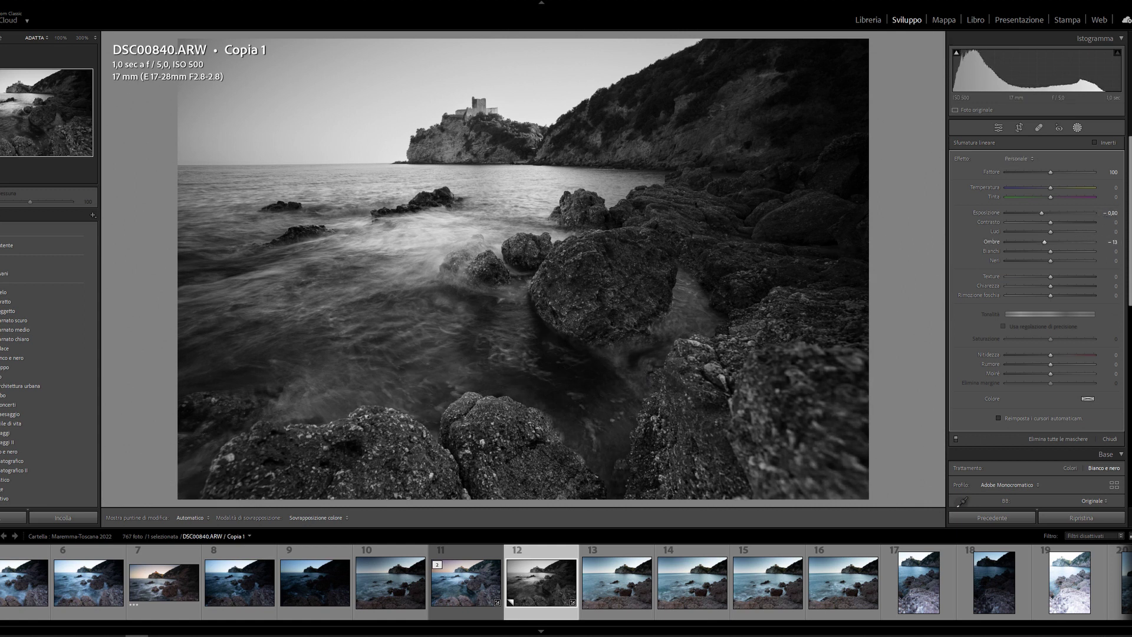
Step: Add a radial mask over the right-hand cliff rocks, brightening exposure and slightly lifting shadows
click(933, 52)
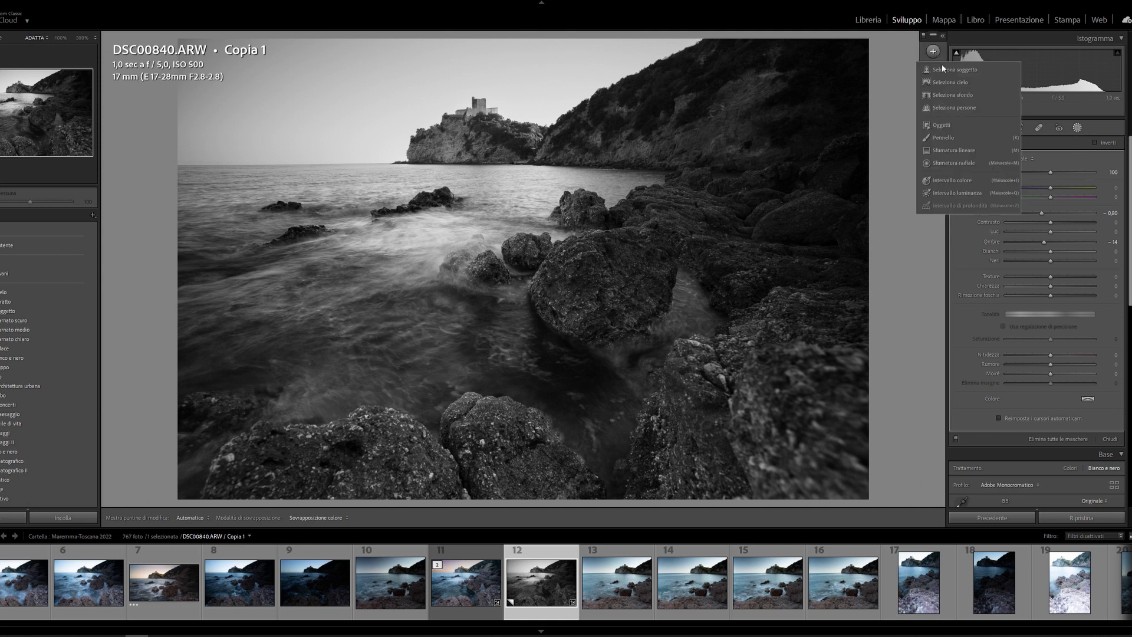
click(944, 163)
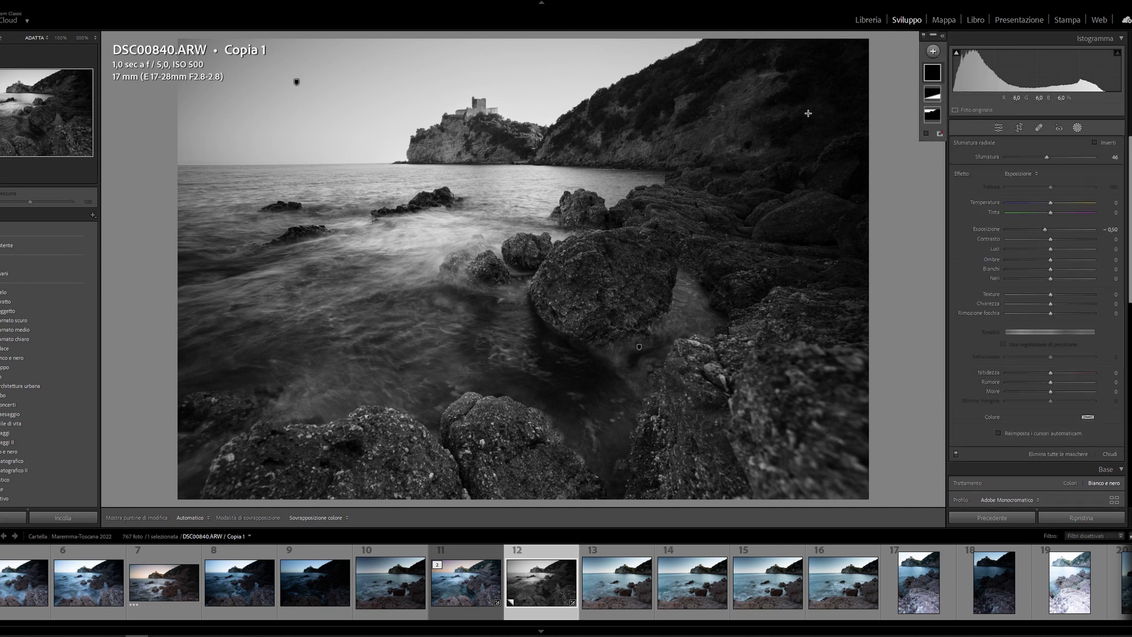
drag(807, 114, 663, 319)
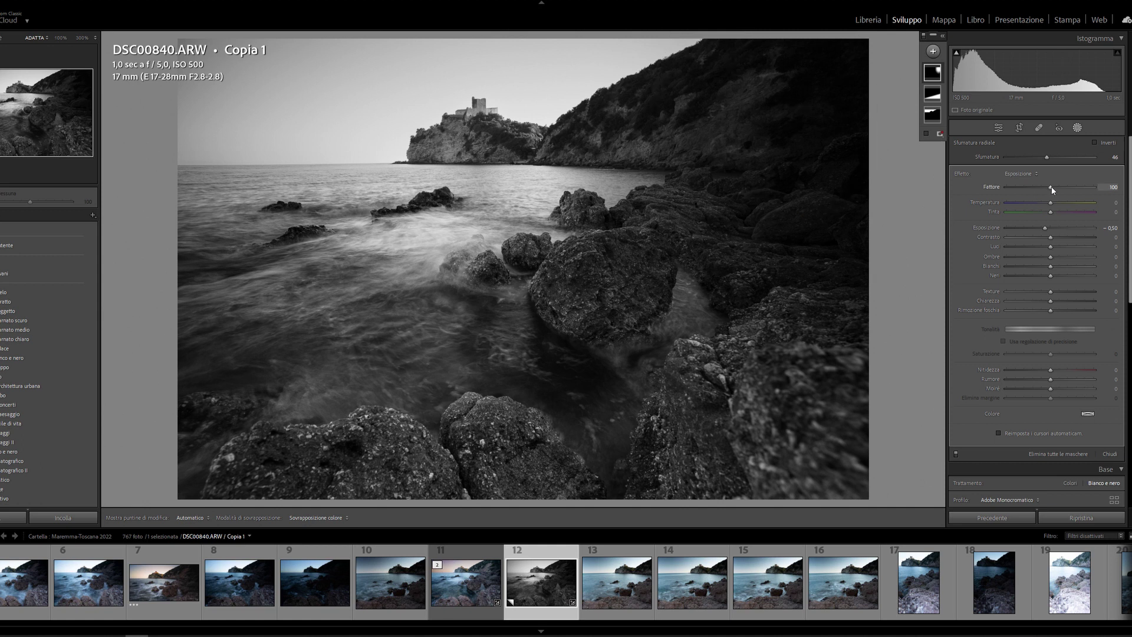
drag(1043, 228, 1064, 229)
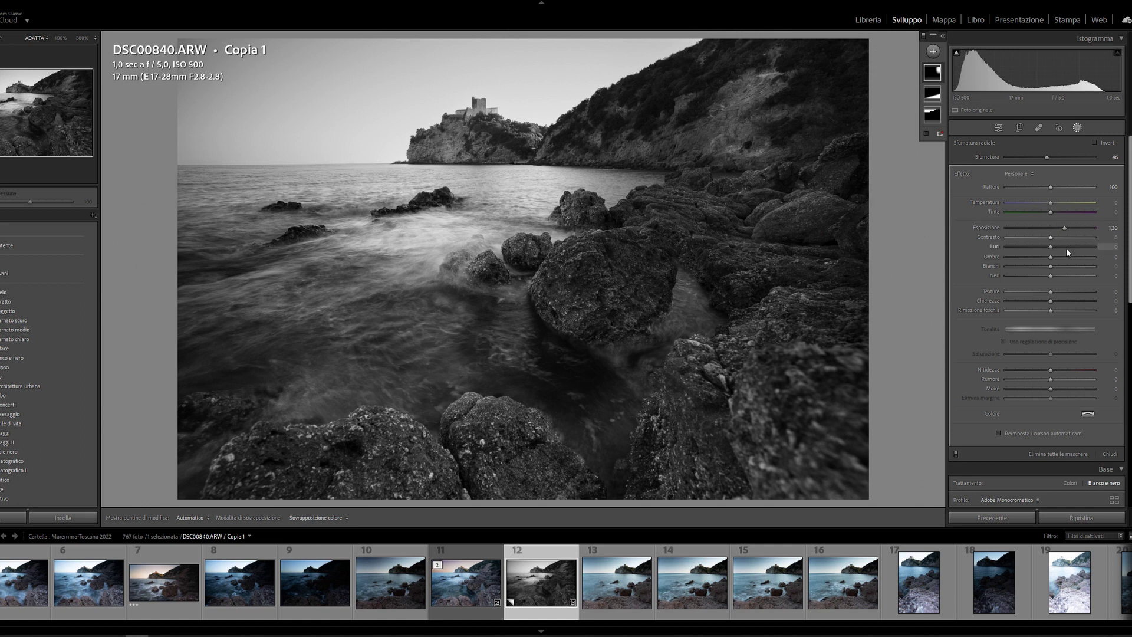
drag(1066, 256, 1069, 256)
click(801, 156)
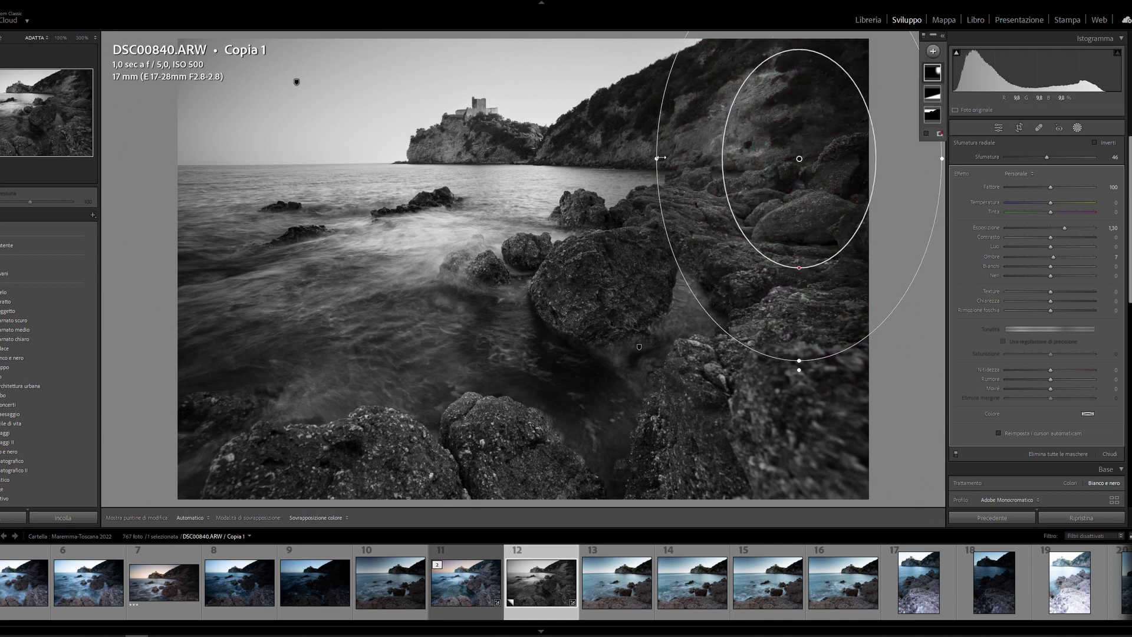
drag(657, 149, 832, 257)
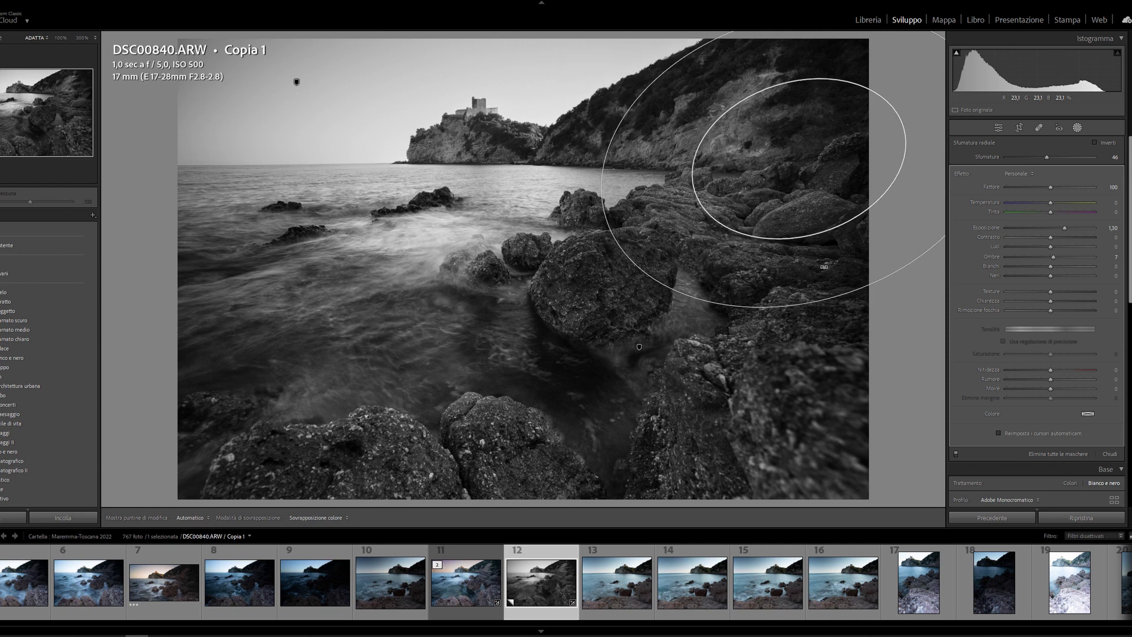
drag(803, 161, 763, 186)
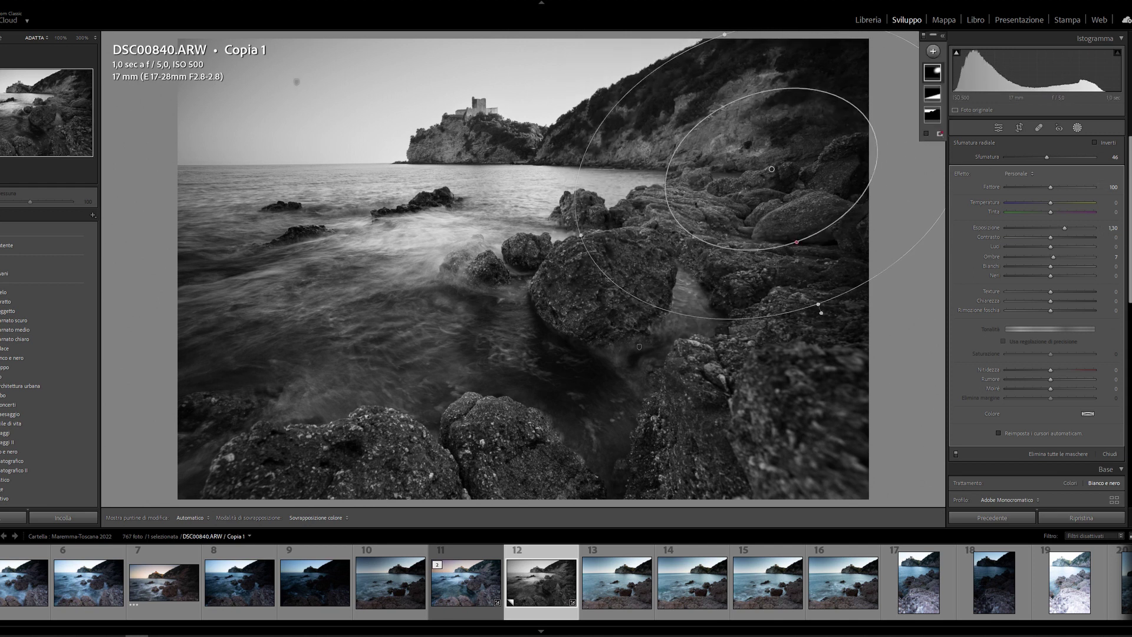
Step: Enter the radial mask's exposure as 1,31, then 1,11, and leave masking
click(1113, 228)
text(1,31)
key(Return)
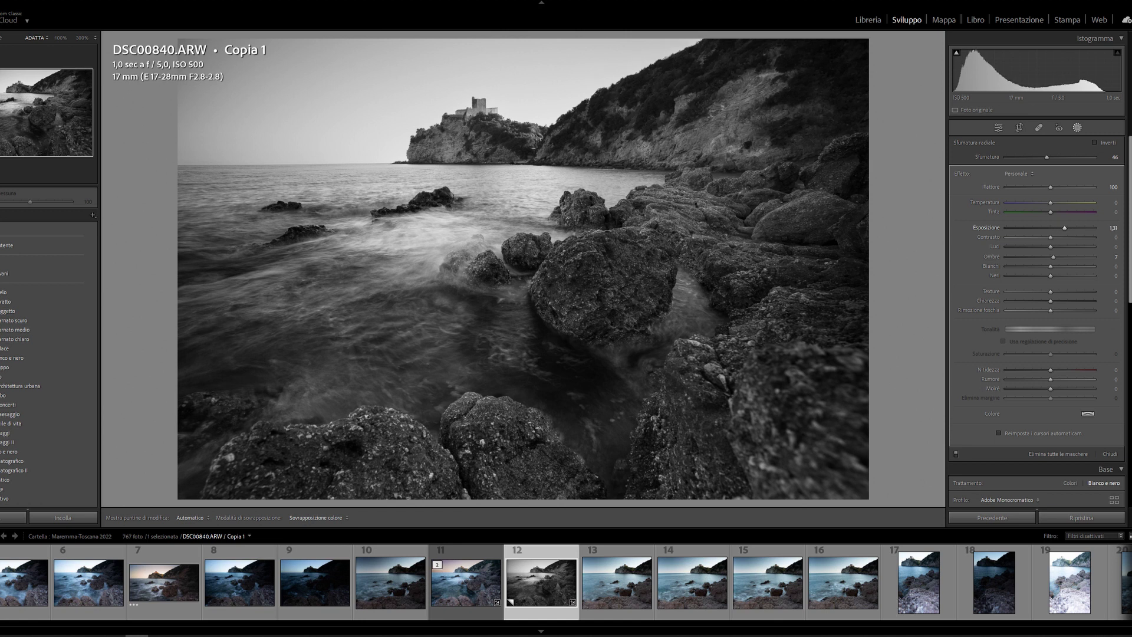
text(1,11)
key(Return)
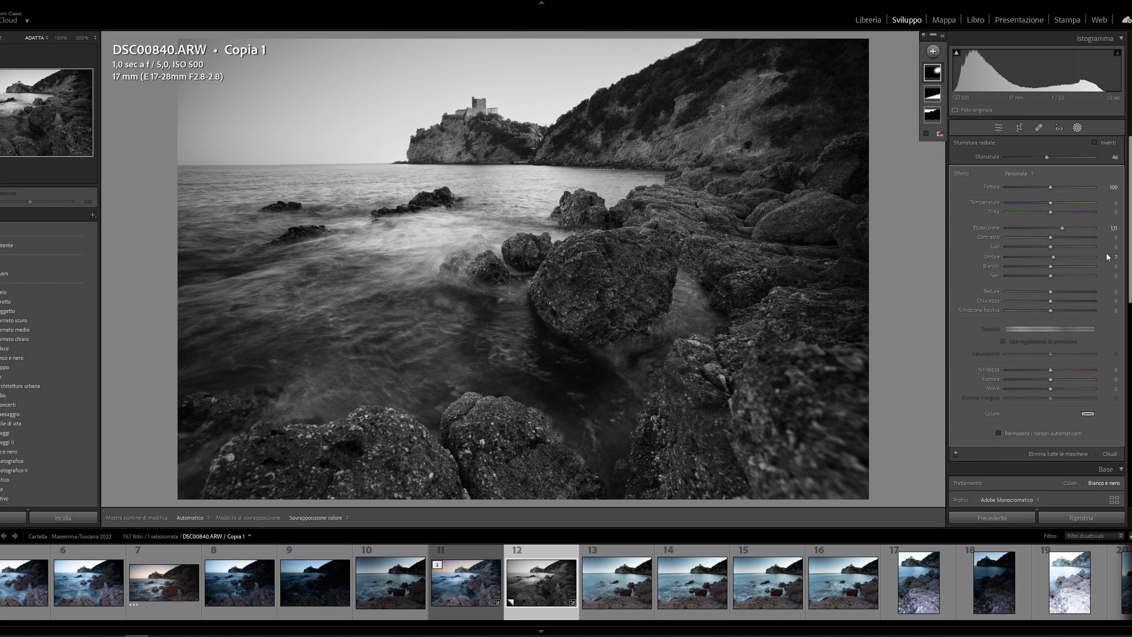
click(1077, 127)
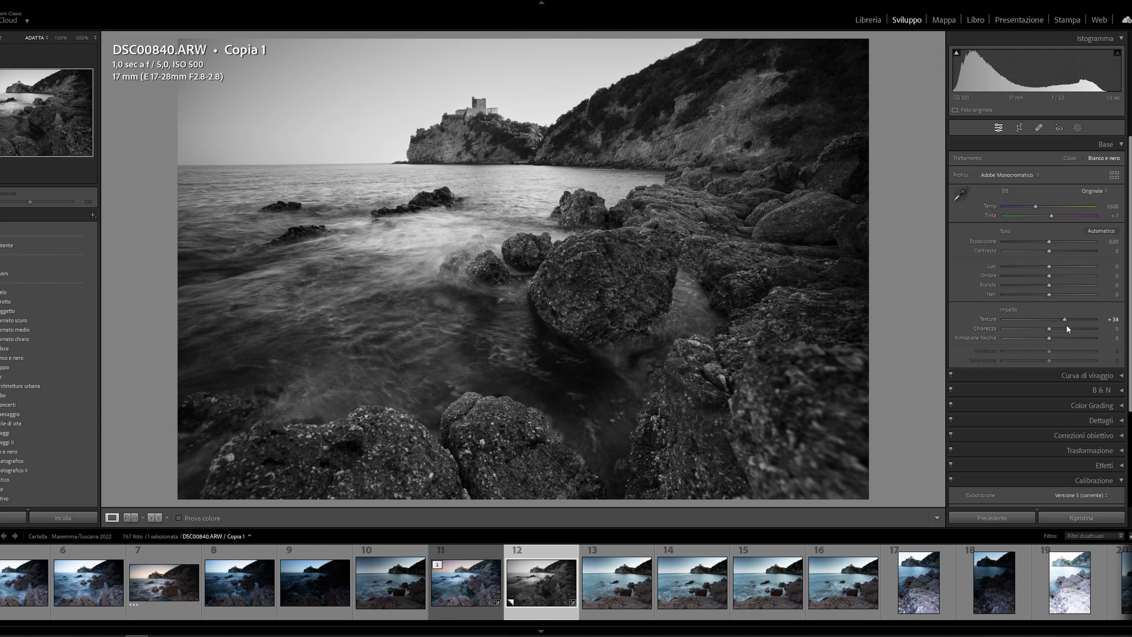
Step: Raise Texture, Clarity and Contrast, lift Shadows to +34 and lower Highlights to -24
drag(1052, 329, 1058, 338)
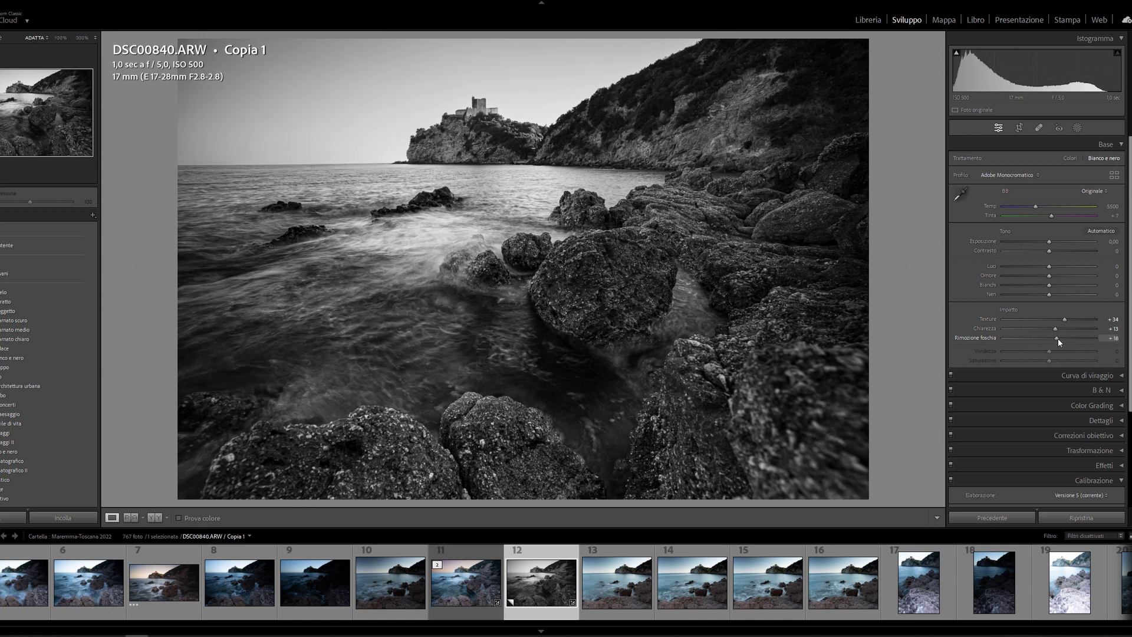
drag(1050, 250, 1057, 251)
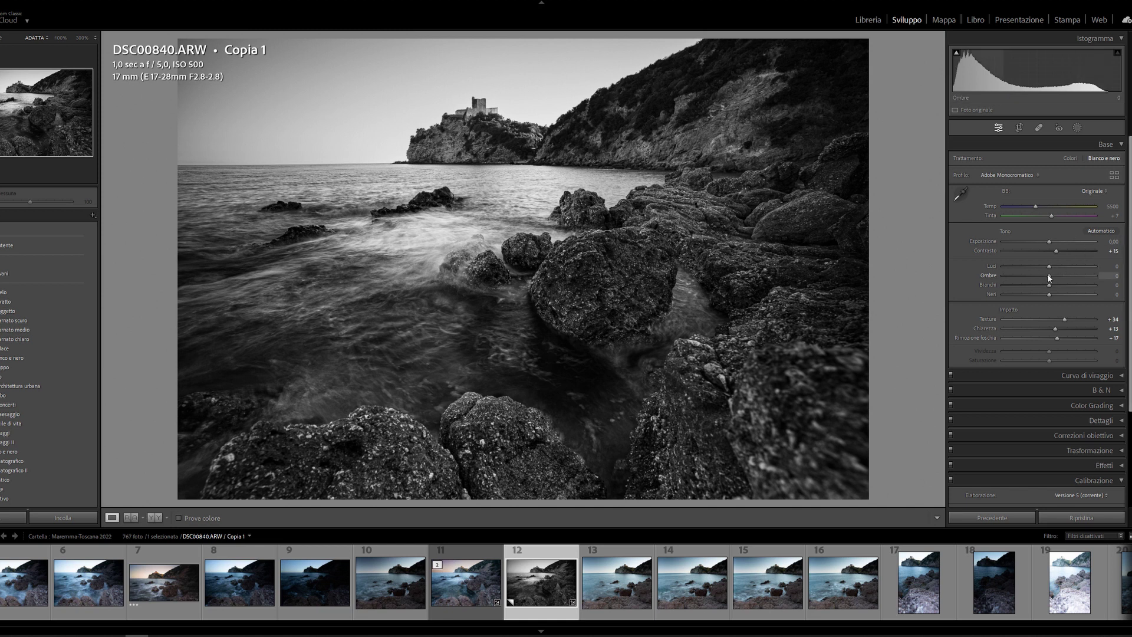
drag(1048, 275, 1065, 276)
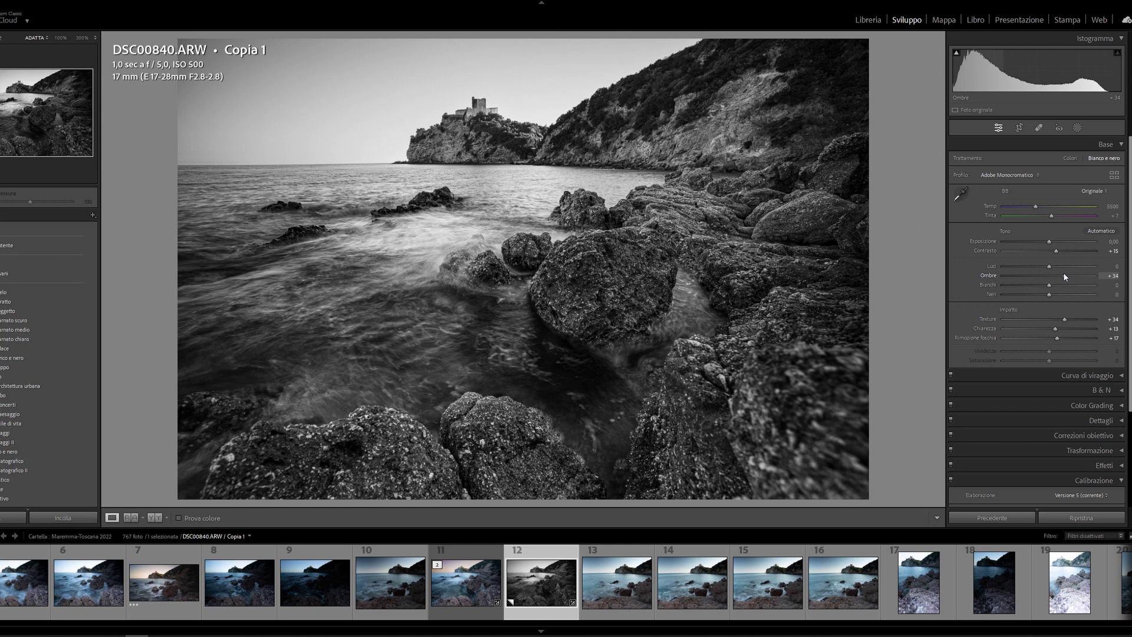
drag(1049, 266, 1041, 269)
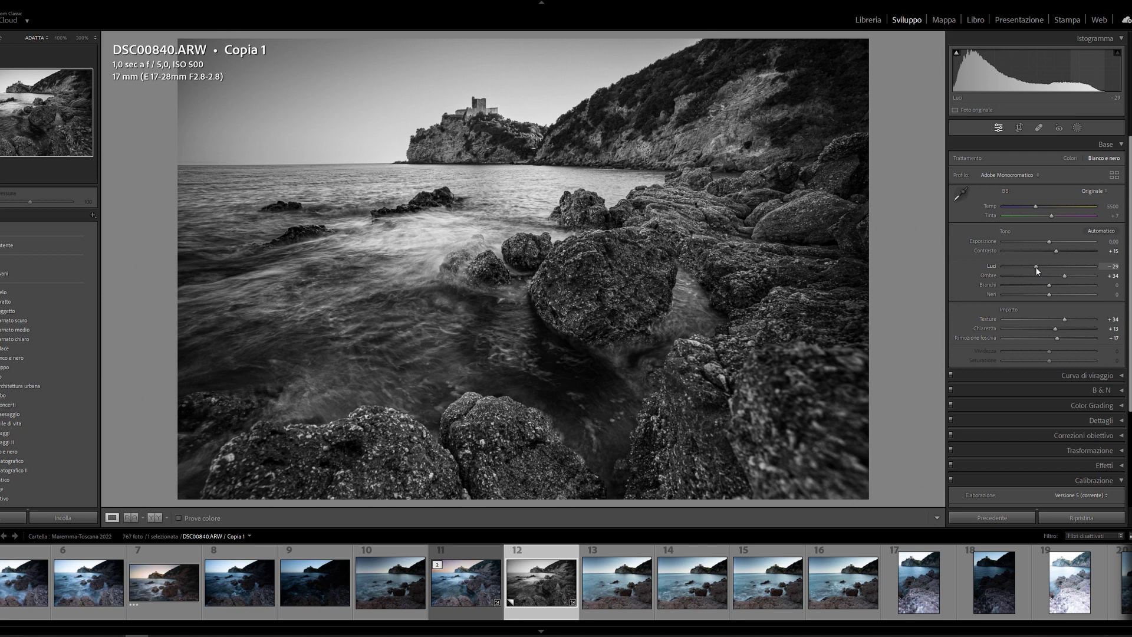
drag(1037, 268, 1039, 268)
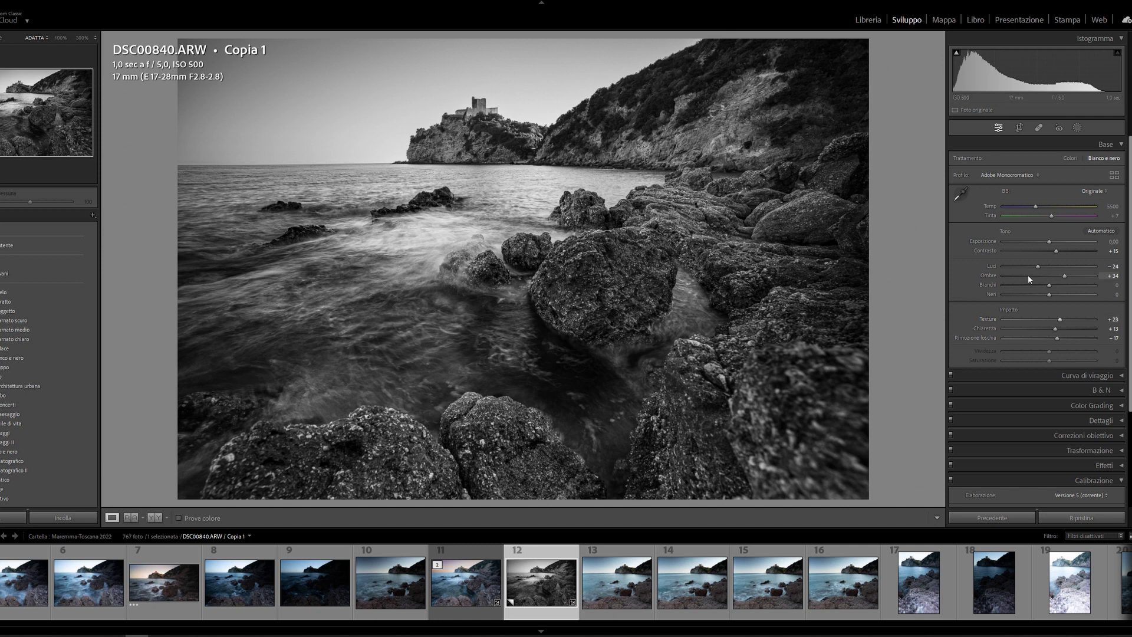
Step: Add a flattened, slightly rotated radial mask over the central water with Highlights -22
key(shift+w)
click(932, 53)
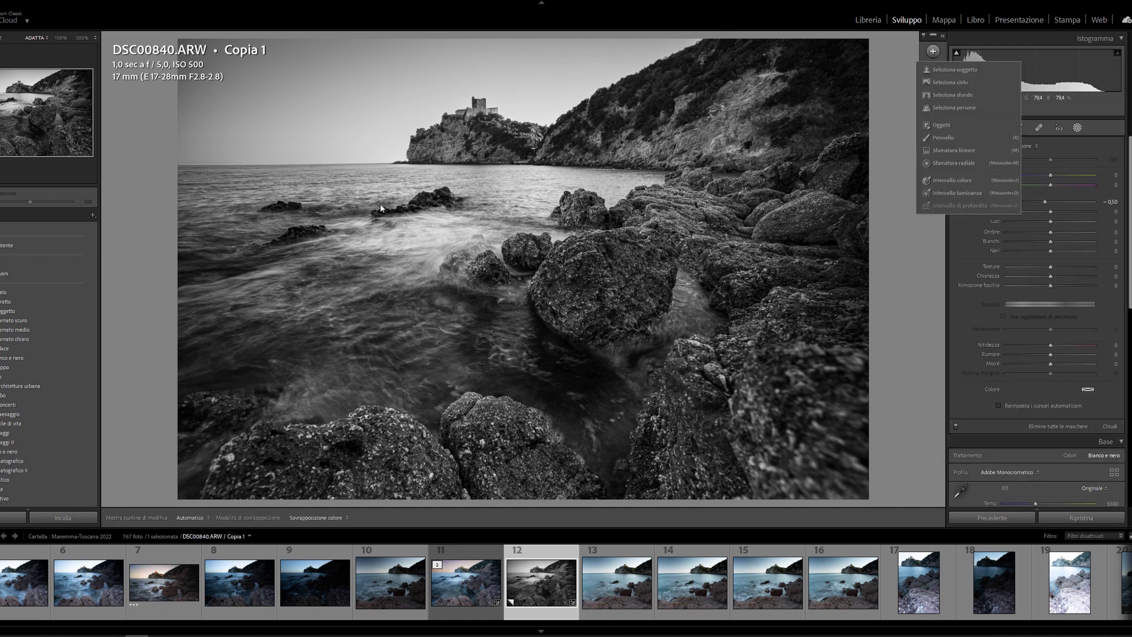
click(949, 165)
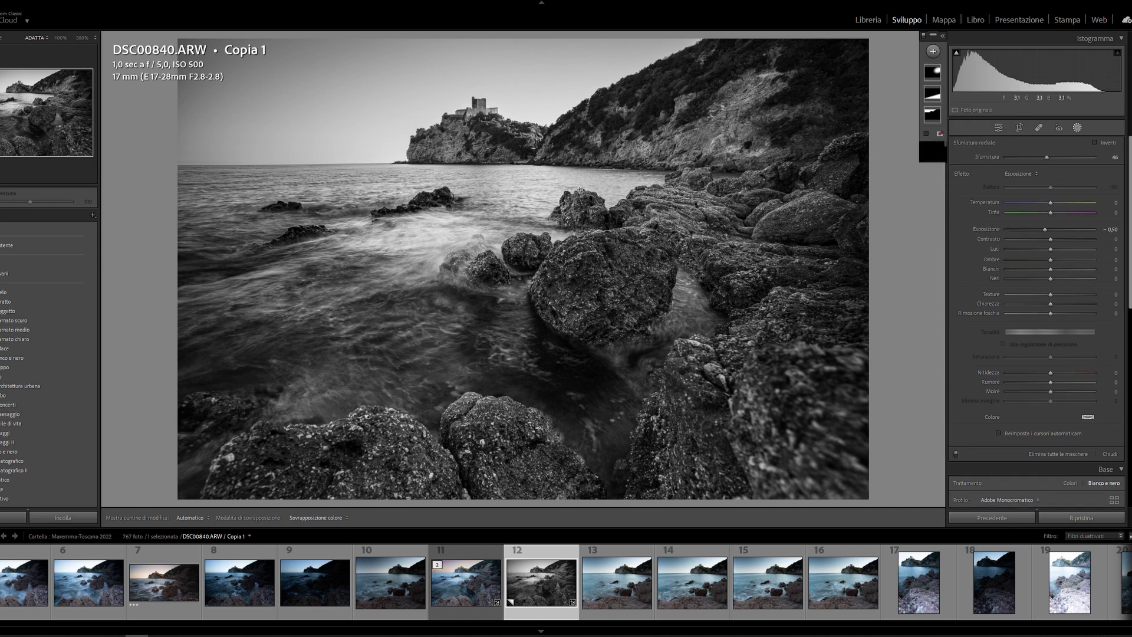
drag(434, 231, 551, 317)
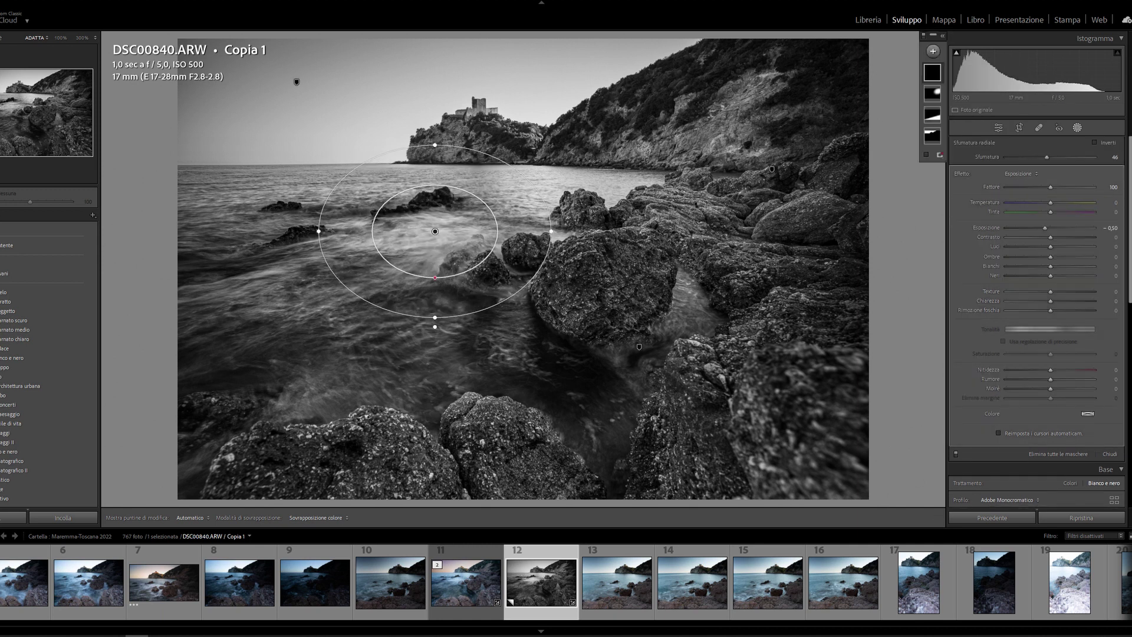
double_click(1042, 227)
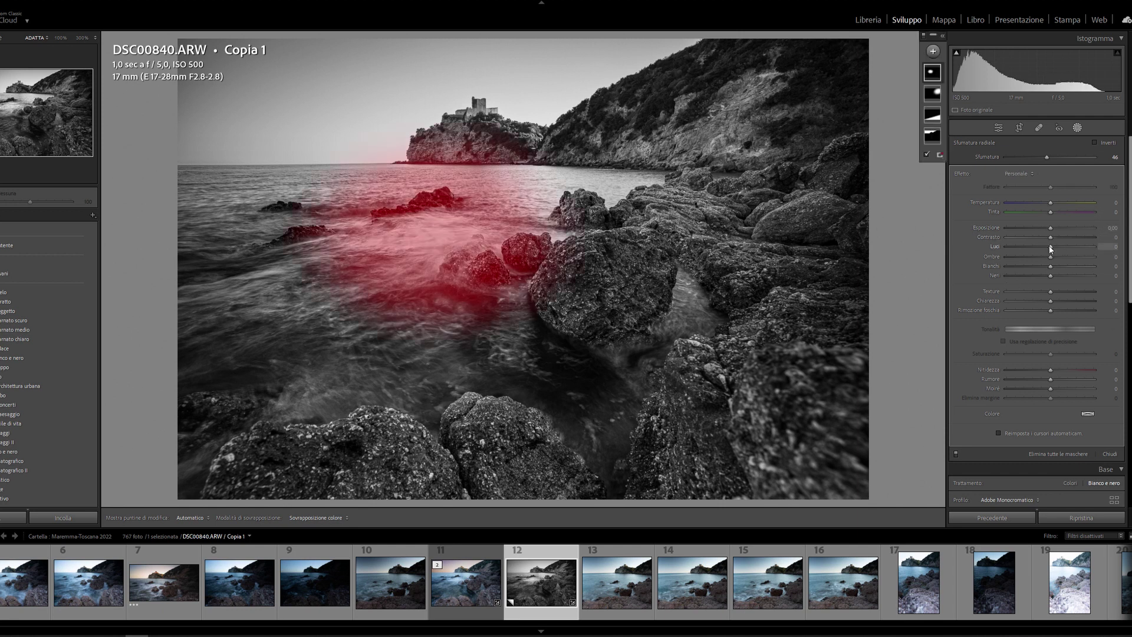
drag(1050, 246, 1040, 247)
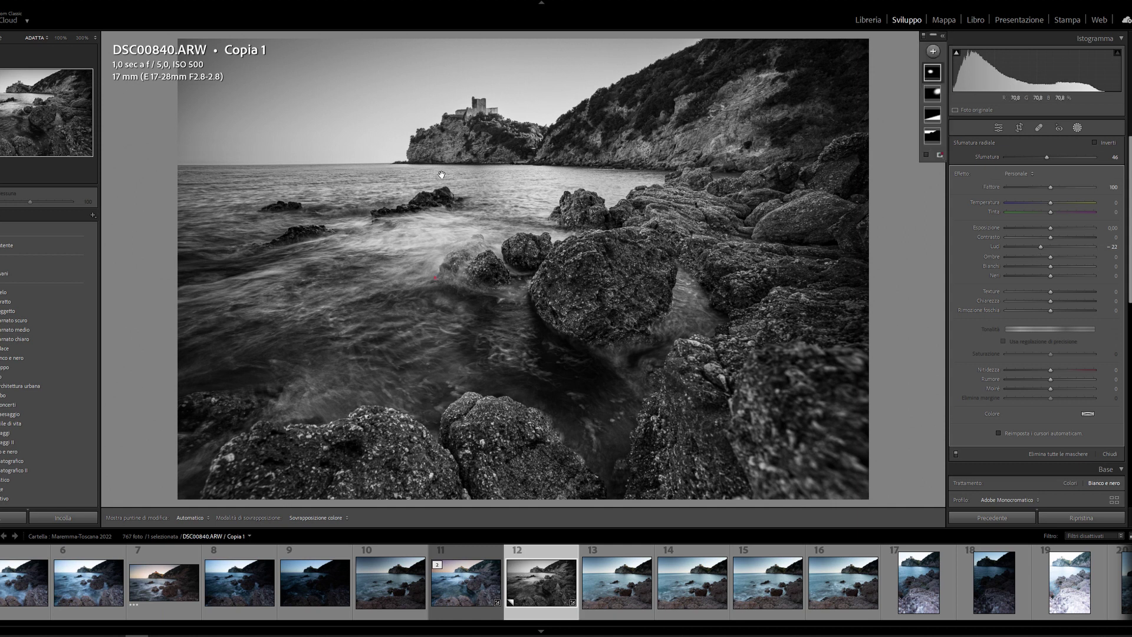
drag(436, 154, 435, 167)
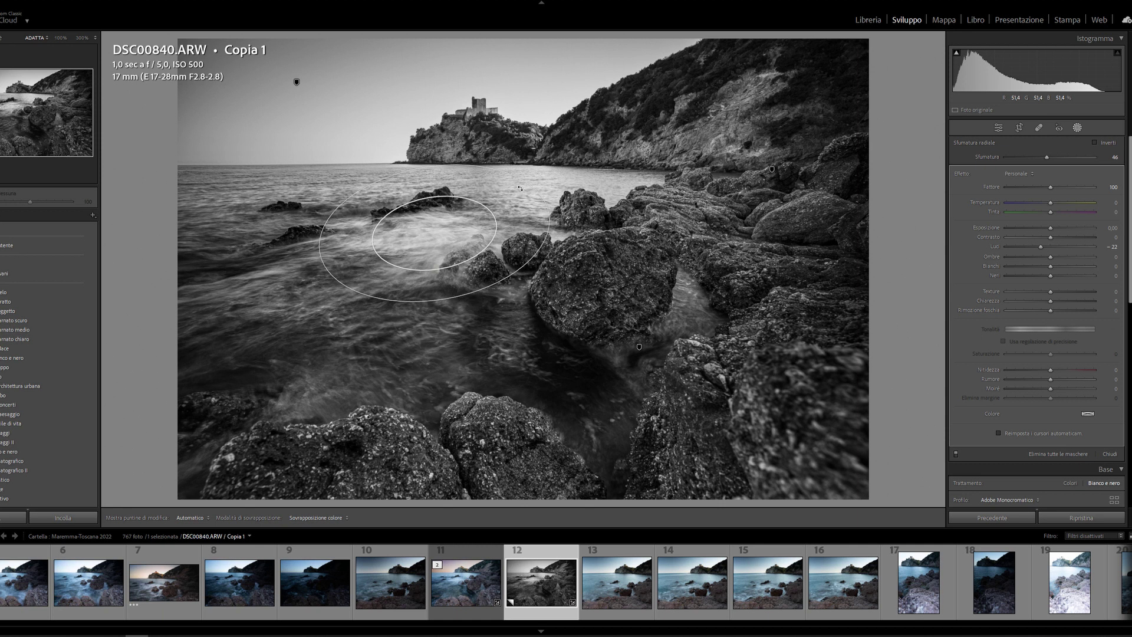
drag(548, 203, 522, 188)
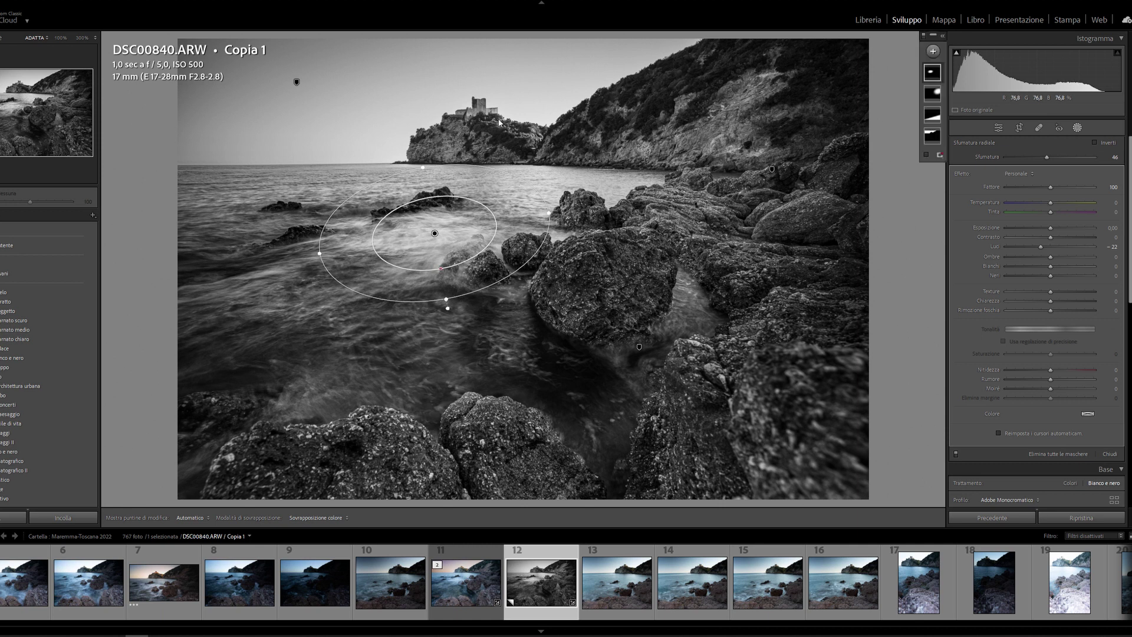
click(297, 82)
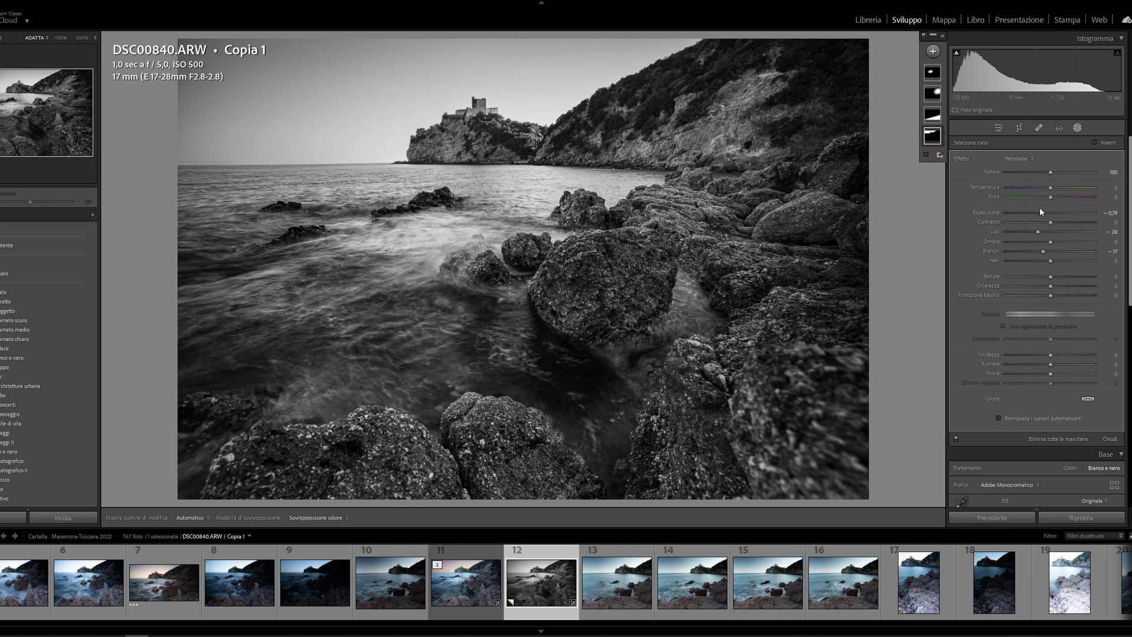
Step: Reset the sky mask's Highlights to 0 and drop its Whites to -30
double_click(1039, 232)
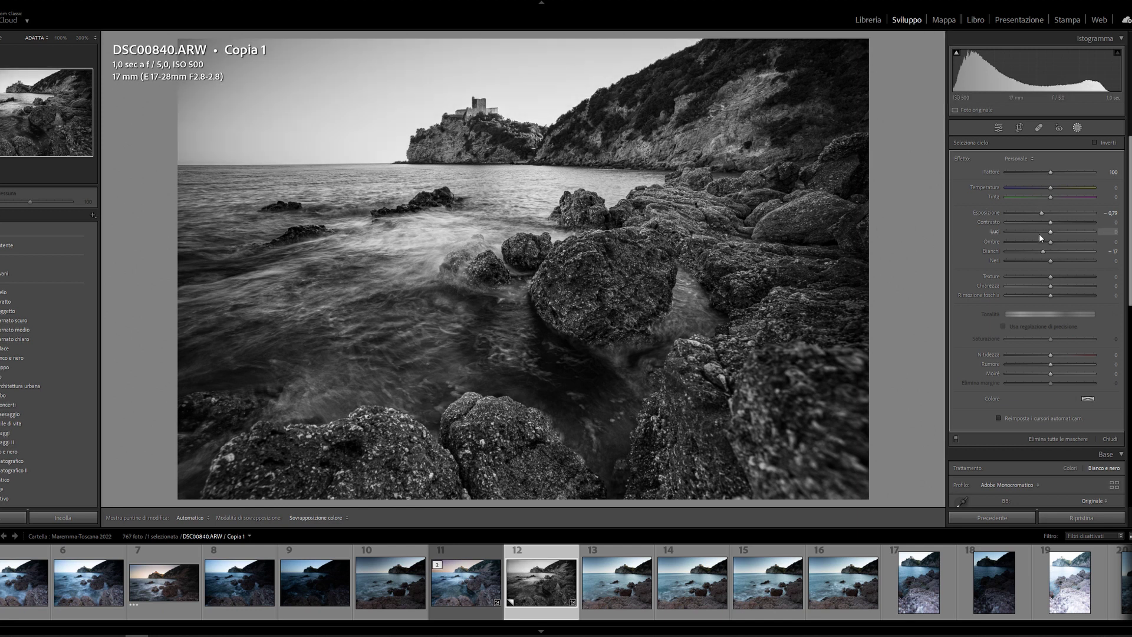
drag(1045, 252, 1037, 253)
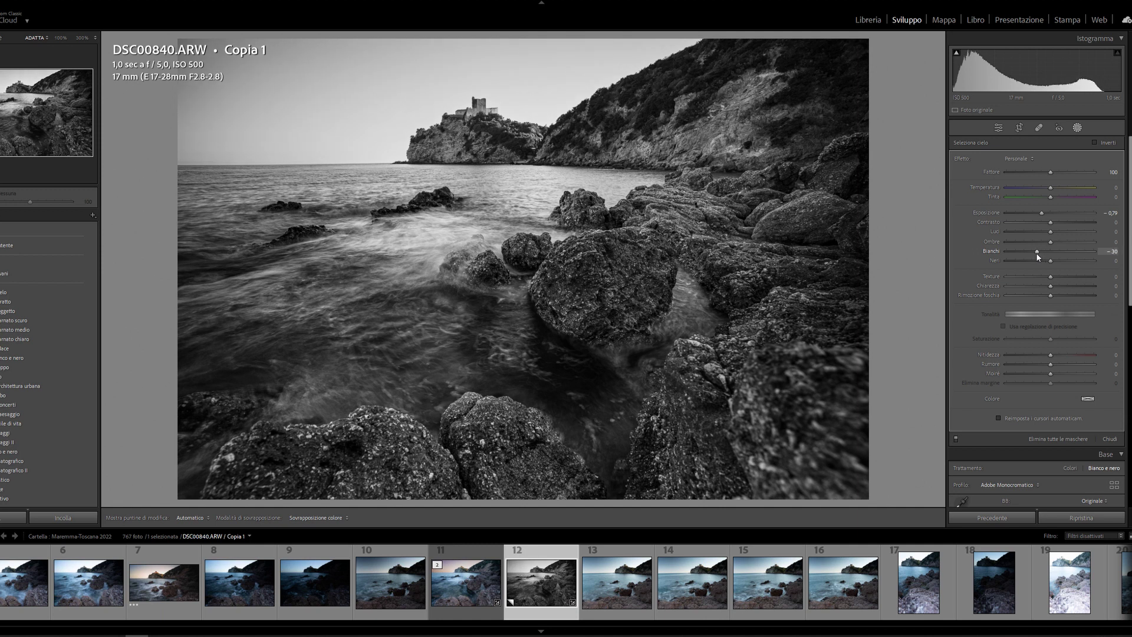
drag(1036, 253, 1035, 252)
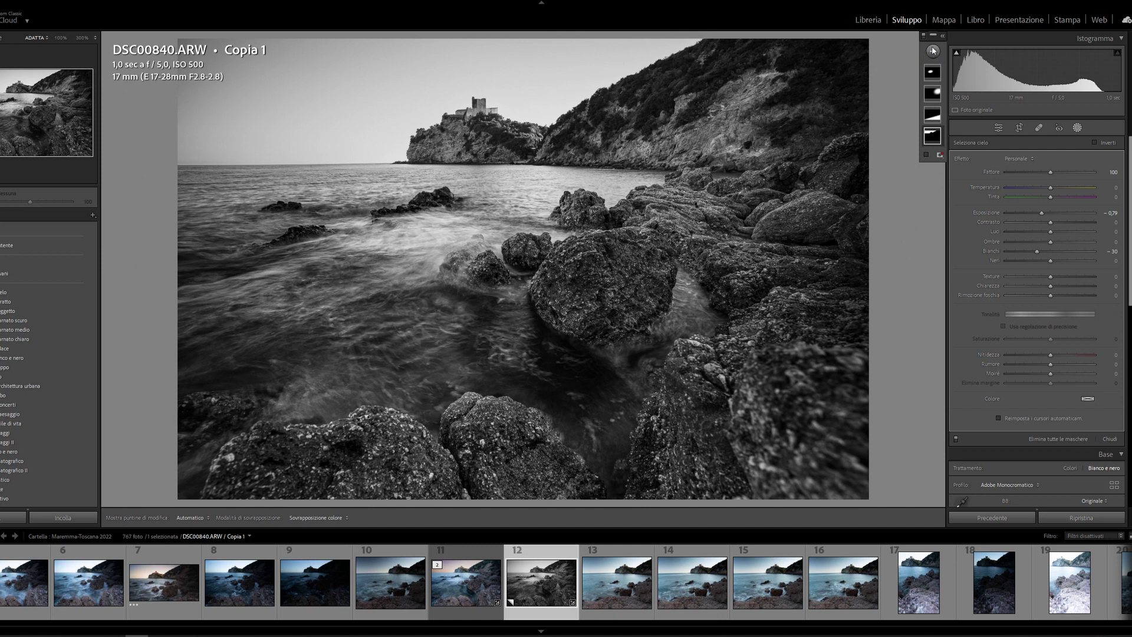
click(932, 52)
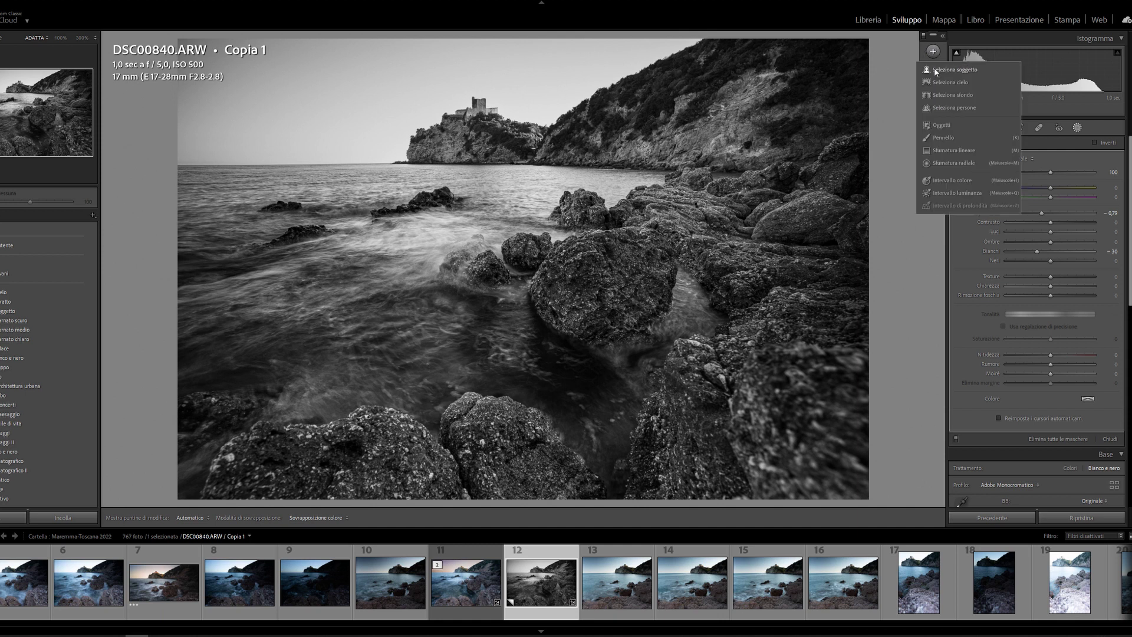
Step: Add a radial mask around the clifftop castle with Shadows -24 and Contrast 10
click(950, 161)
mouse_move(482, 110)
mouse_down()
mouse_move(524, 145)
mouse_move(514, 110)
mouse_up()
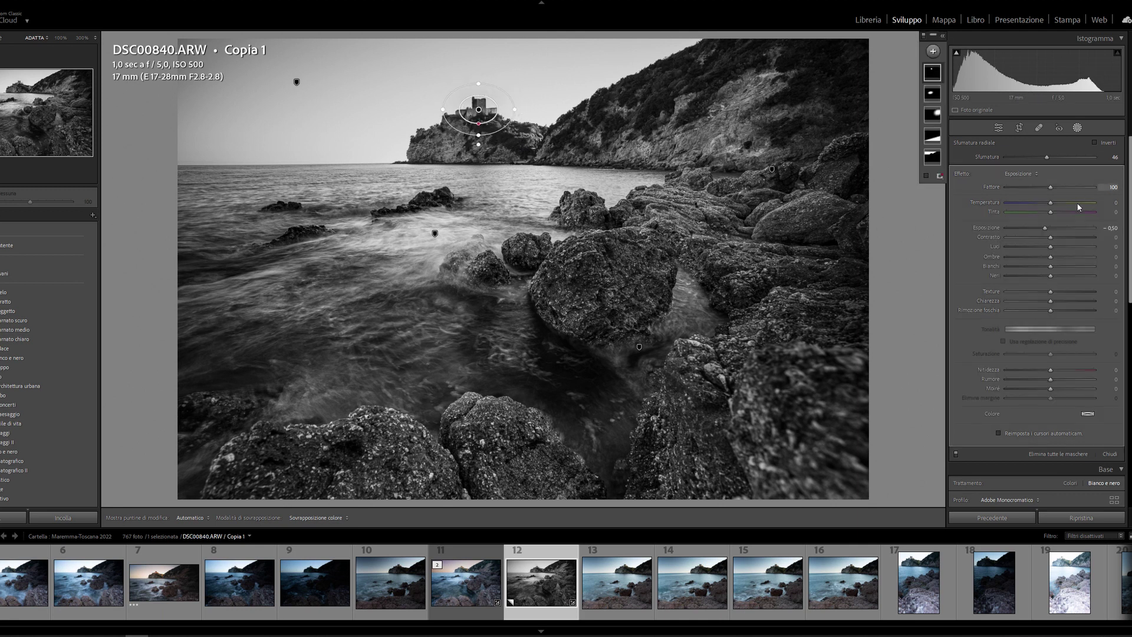
double_click(1047, 228)
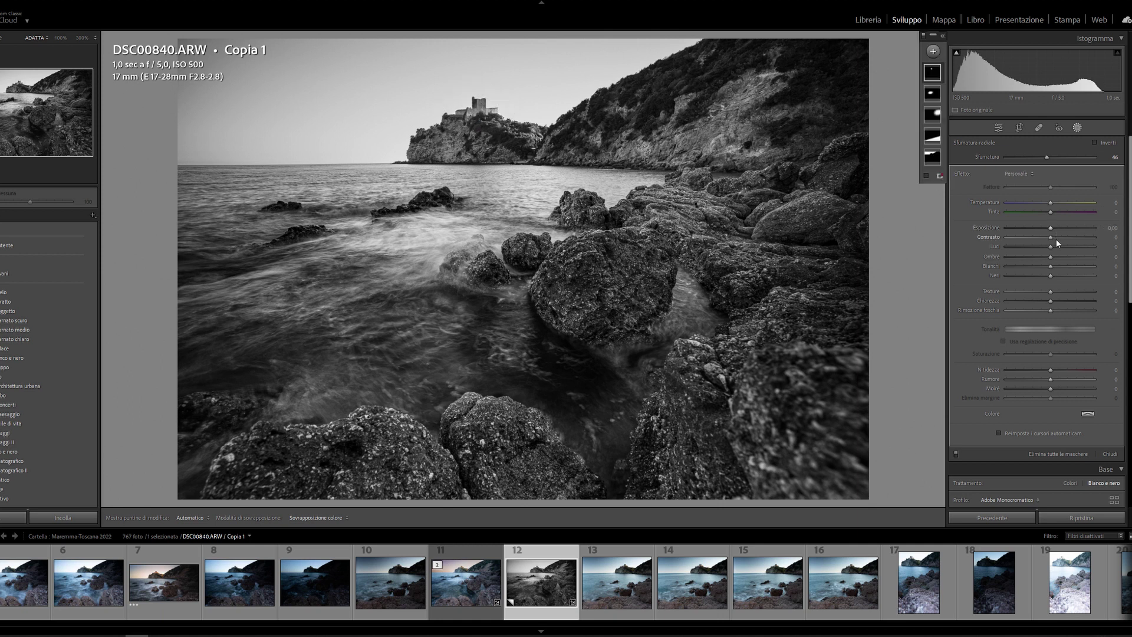
drag(1052, 257, 1046, 257)
drag(1050, 237, 1049, 228)
click(1076, 126)
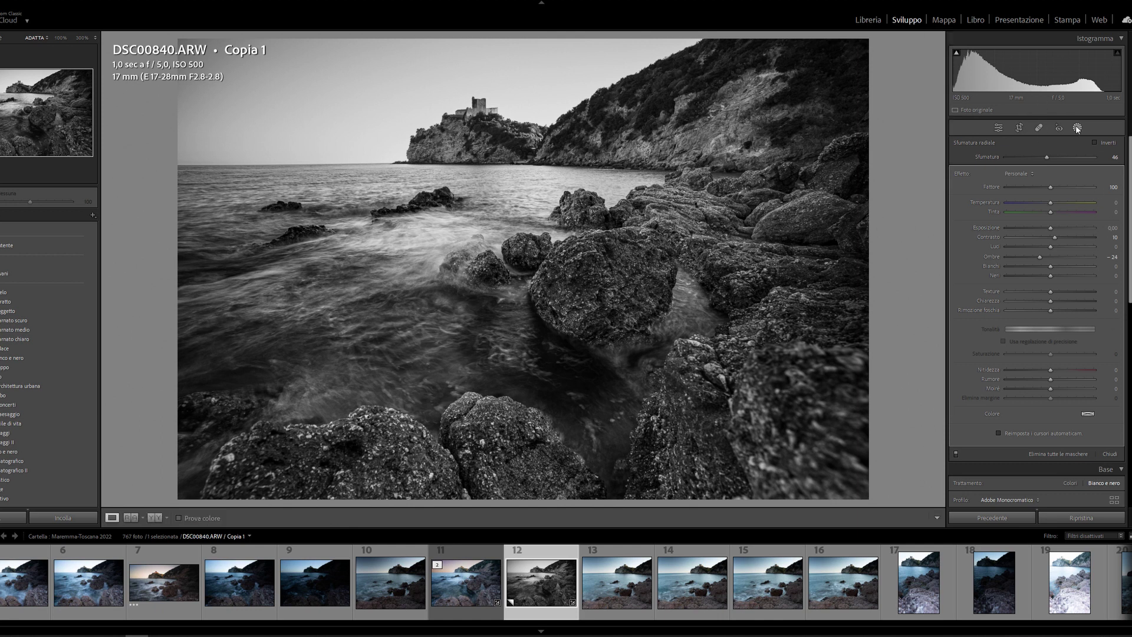
click(1018, 128)
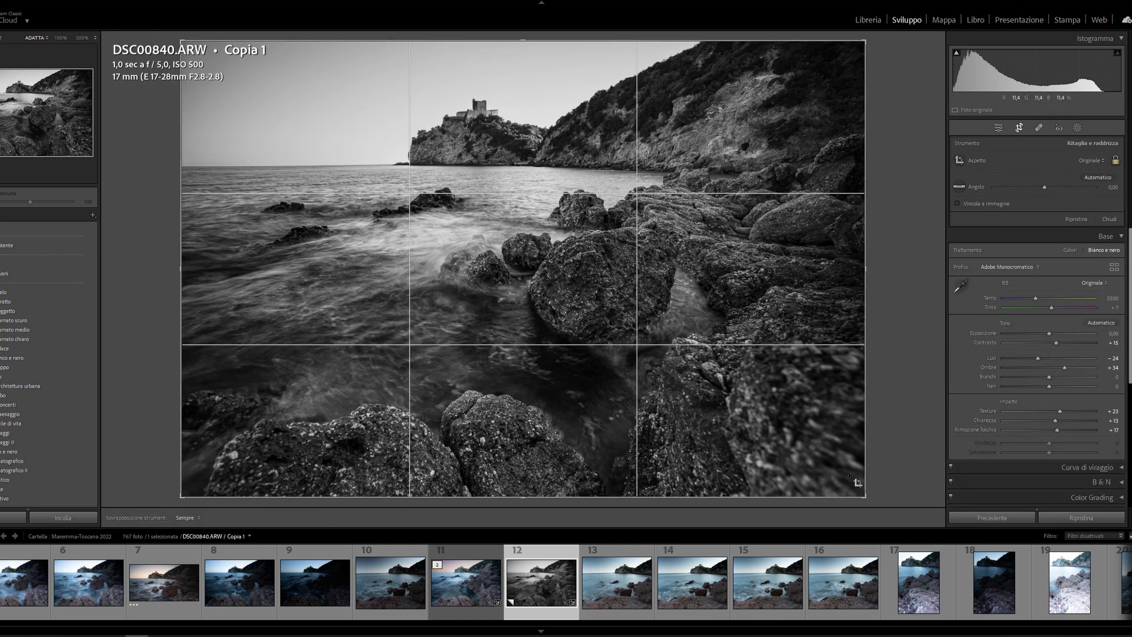
Step: Set a 16 x 9 crop, reposition the scene, and show the golden-spiral overlay
click(1103, 163)
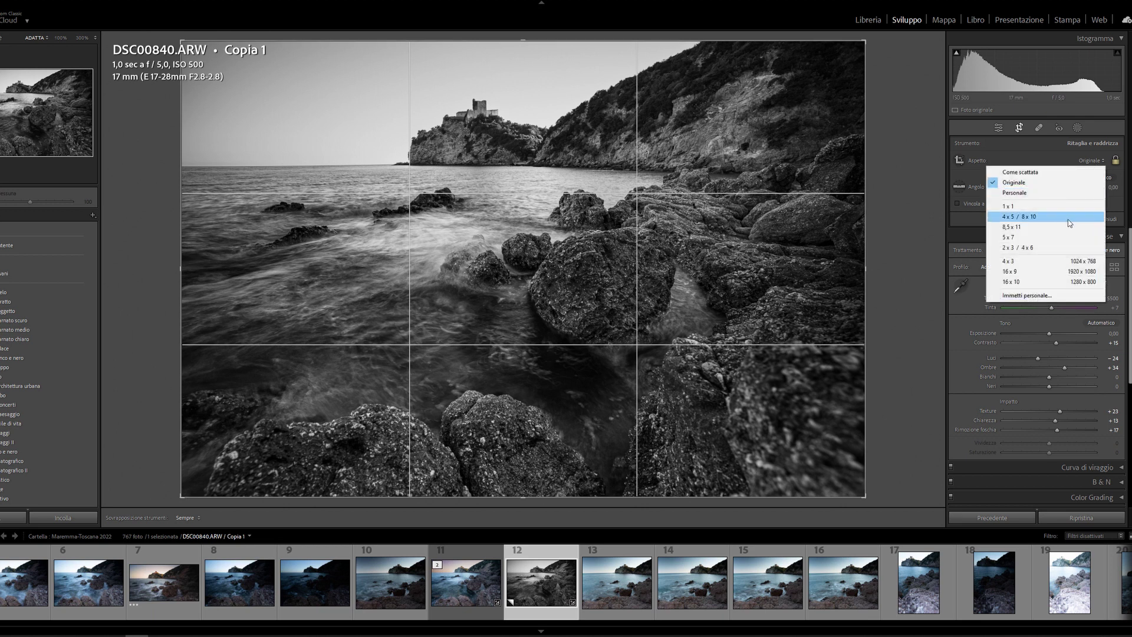
click(1040, 274)
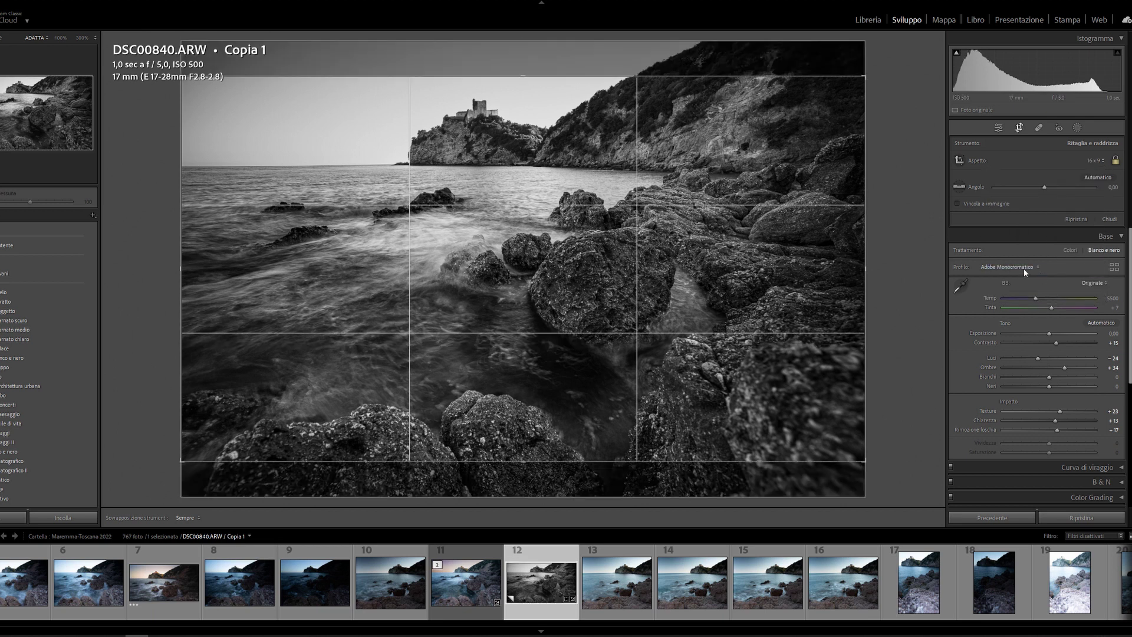
drag(554, 252, 555, 265)
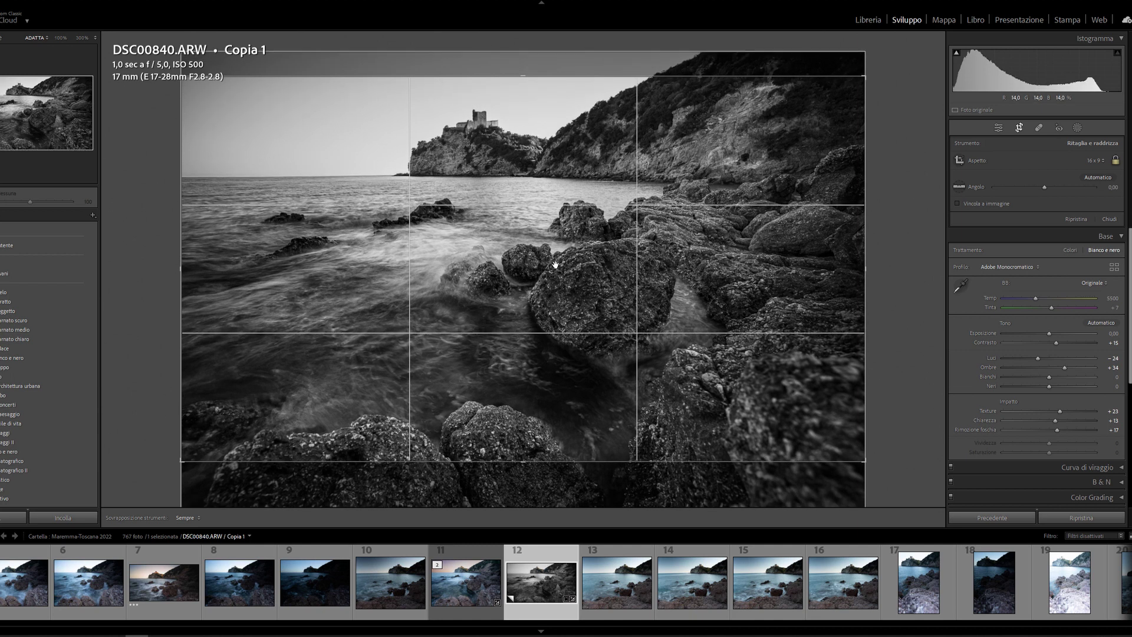
key(o)
key(o)
key(o)
key(o)
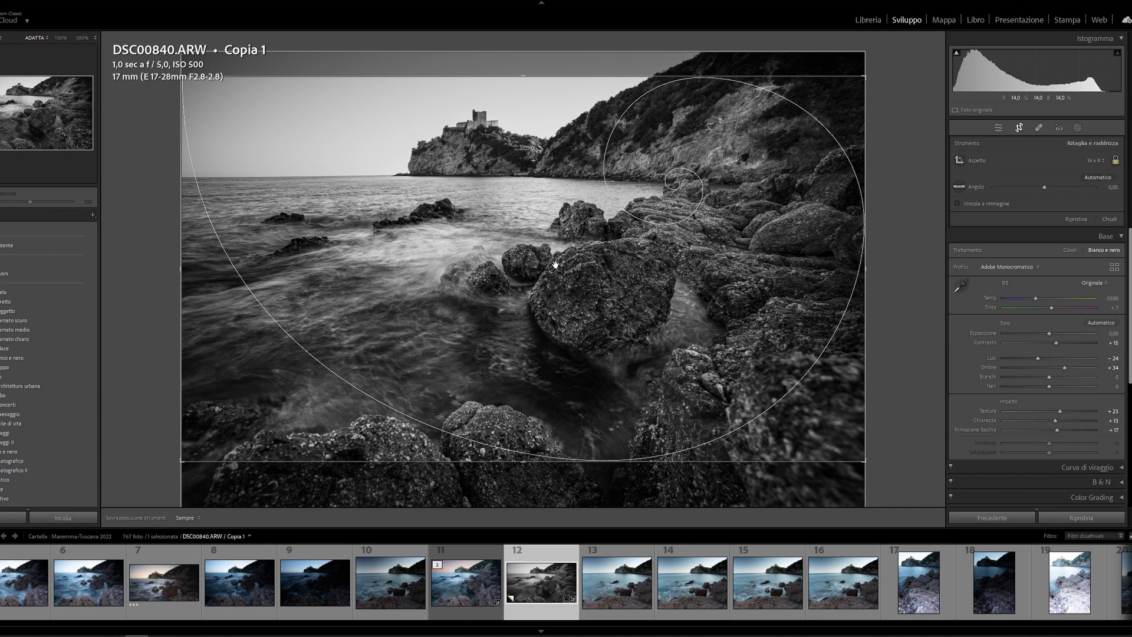
Step: Orient the golden spiral to the upper left, shift the scene lower, and commit the crop
key(shift+o)
key(shift+o)
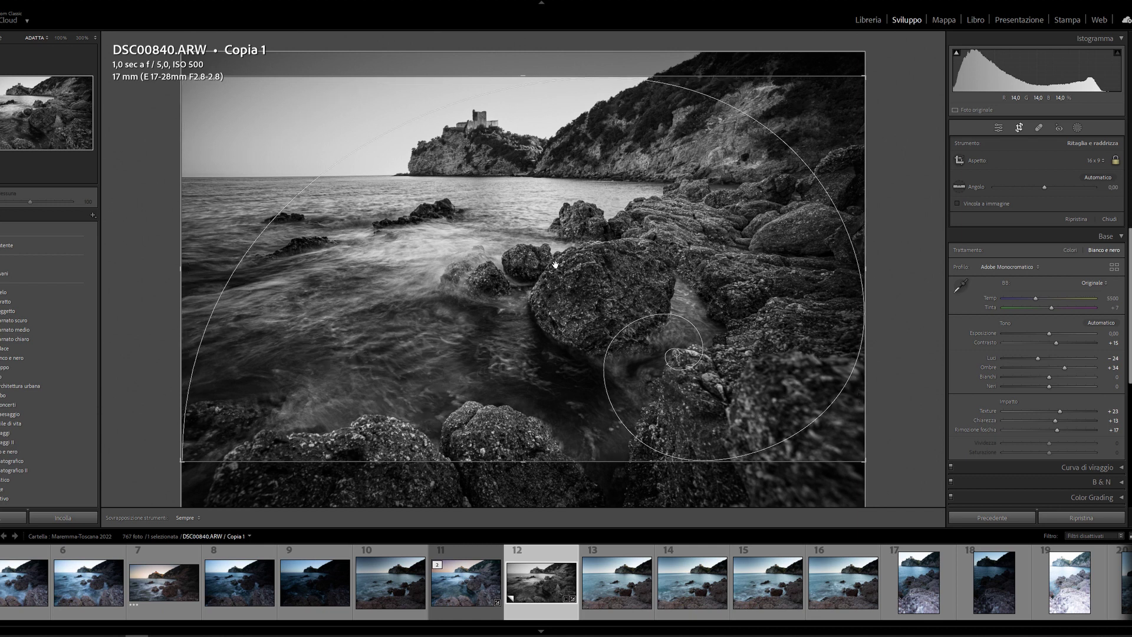
key(shift+o)
key(shift+o)
key(shift+o)
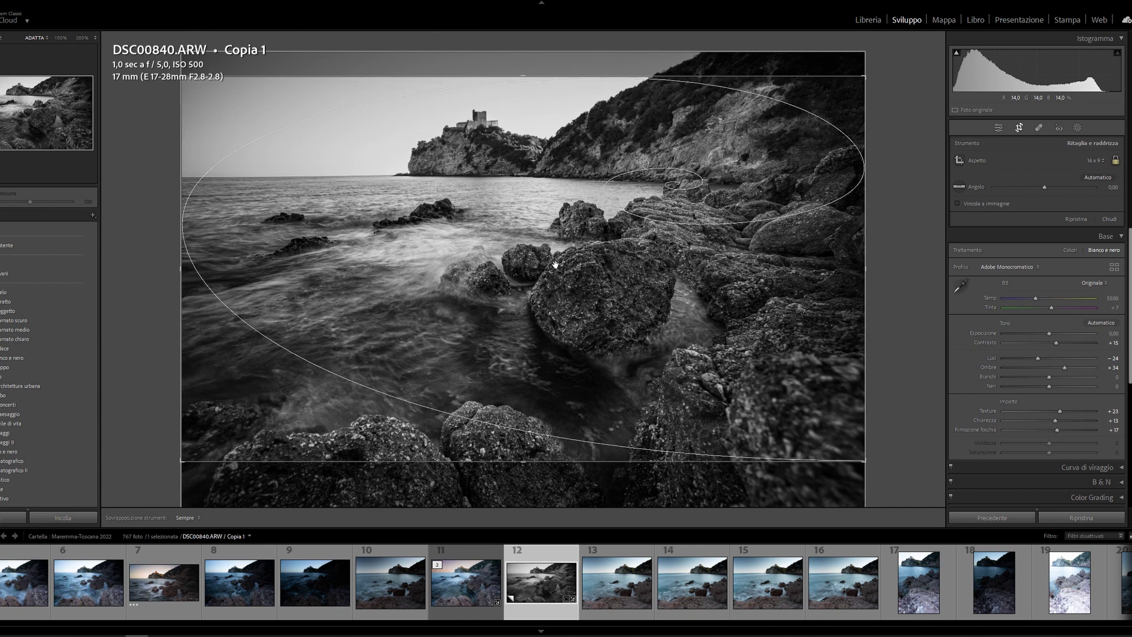
key(shift+o)
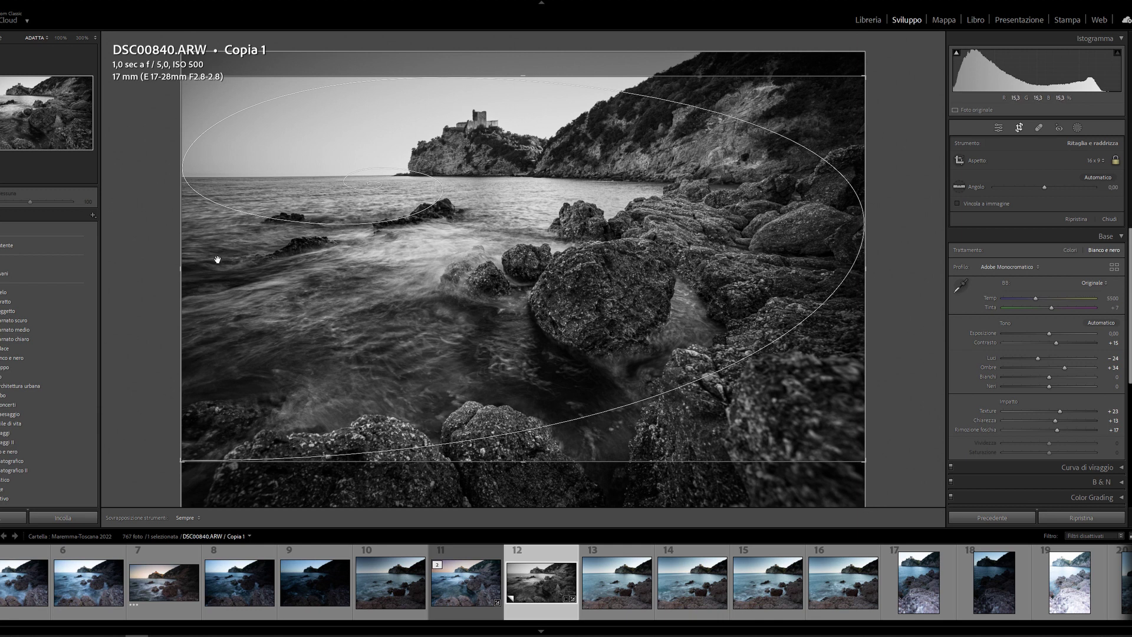
mouse_move(203, 209)
mouse_down()
mouse_move(204, 233)
mouse_move(526, 262)
mouse_up()
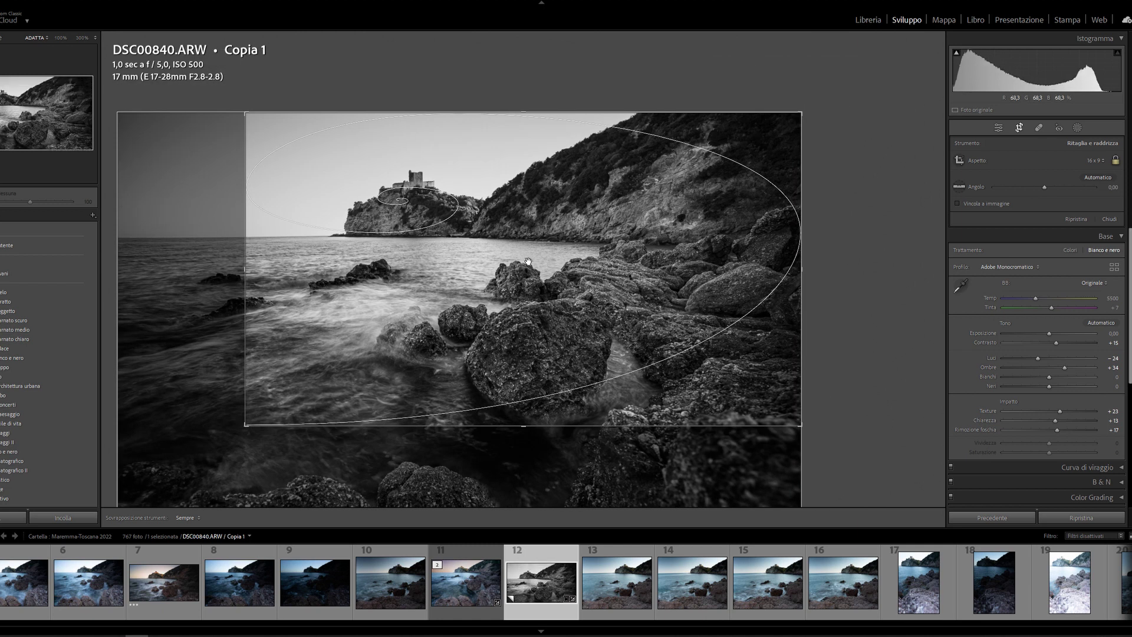
key(Return)
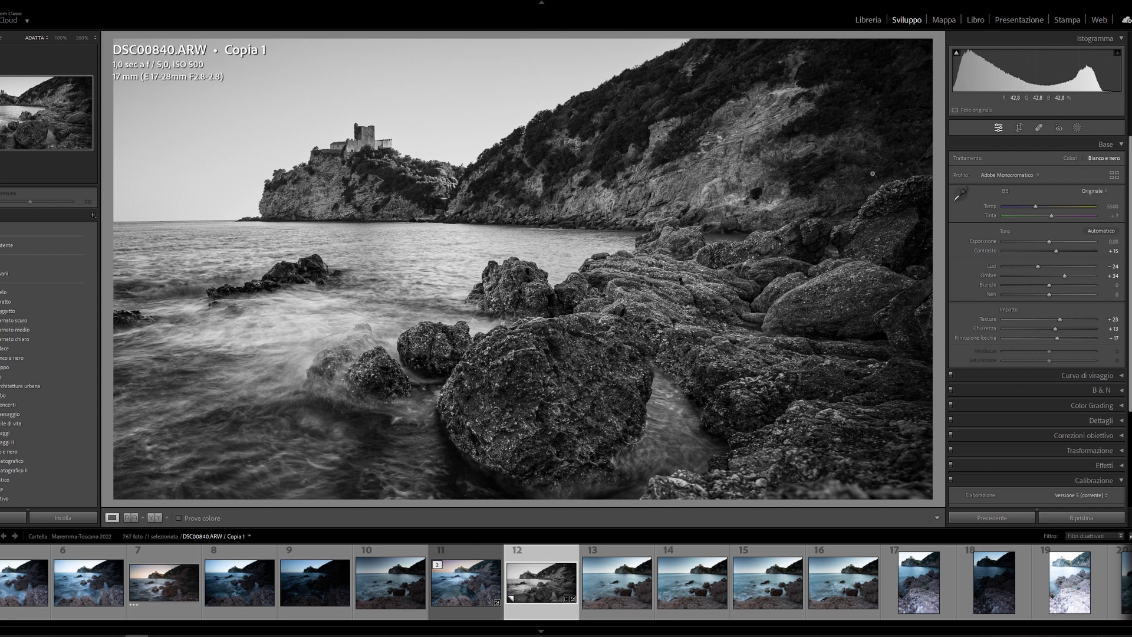
Step: Enlarge the 16:9 crop and reposition the photo so the castle sits higher in frame
click(1019, 127)
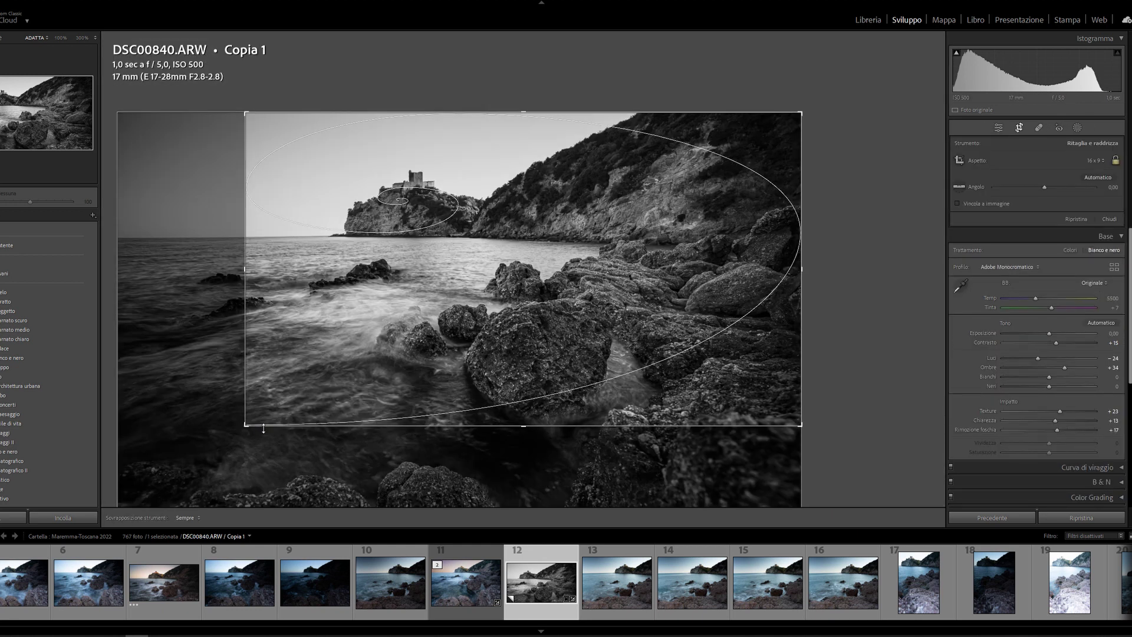
drag(245, 425, 193, 506)
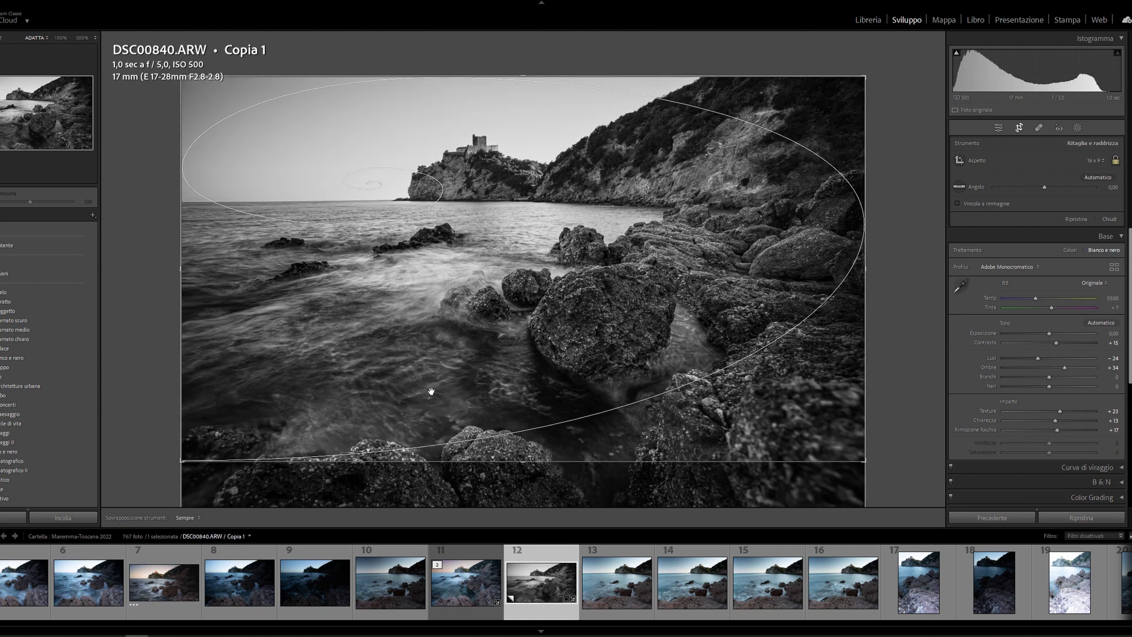
mouse_move(435, 392)
mouse_down()
mouse_move(473, 414)
mouse_move(570, 316)
mouse_move(553, 393)
mouse_up()
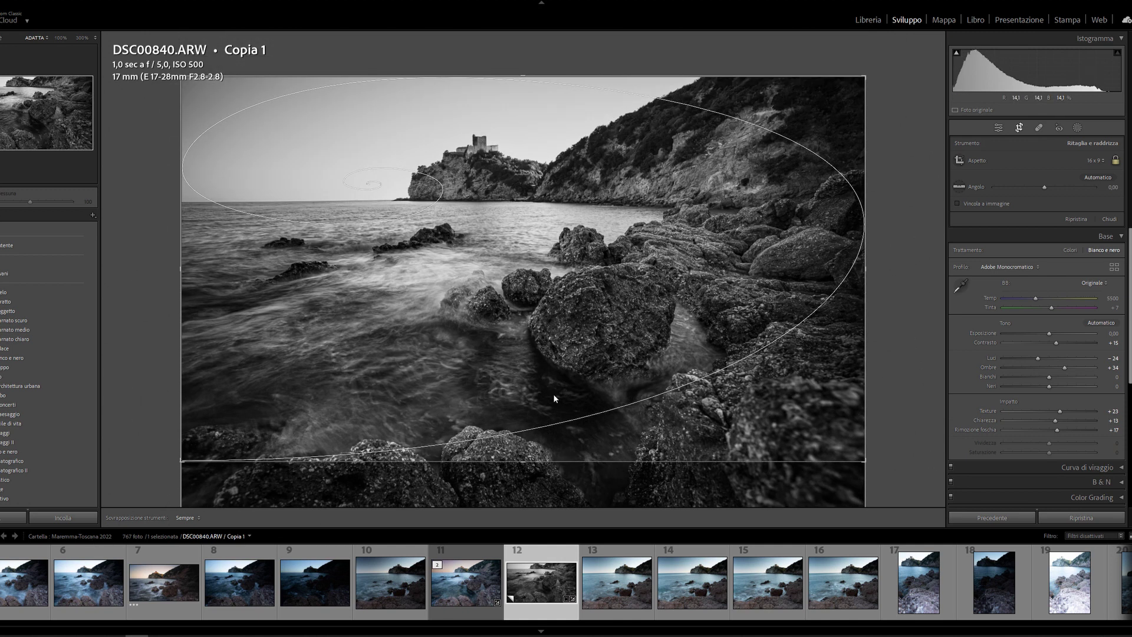
drag(189, 462, 323, 382)
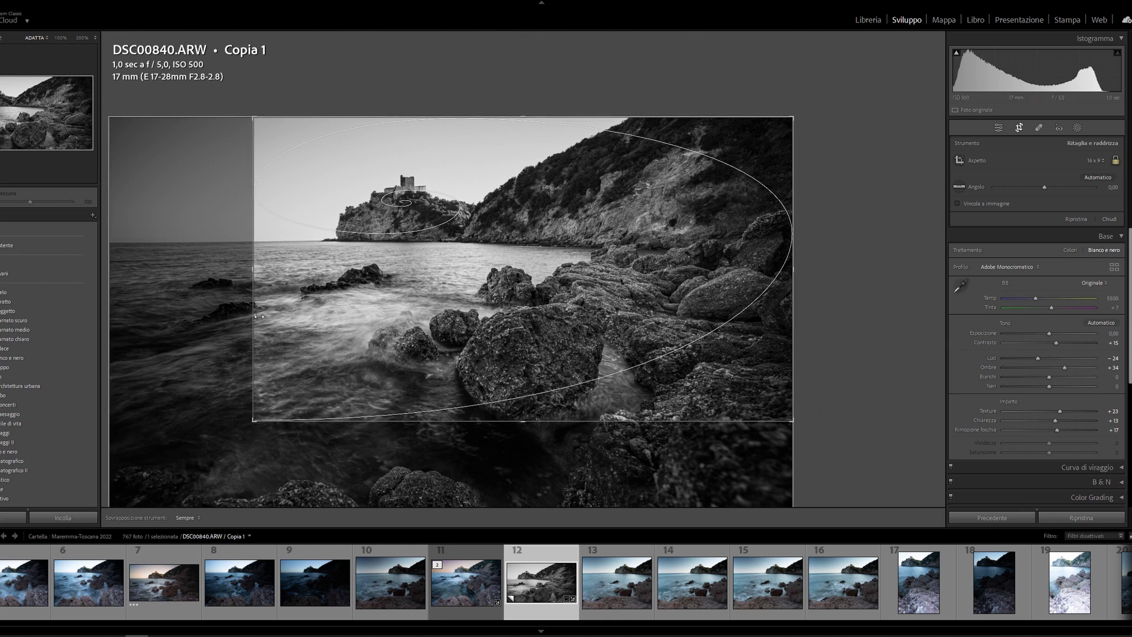
drag(254, 271, 259, 268)
Step: Using the golden spiral guide, nudge the photo right, widen the lower-left, and apply the crop
key(shift+o)
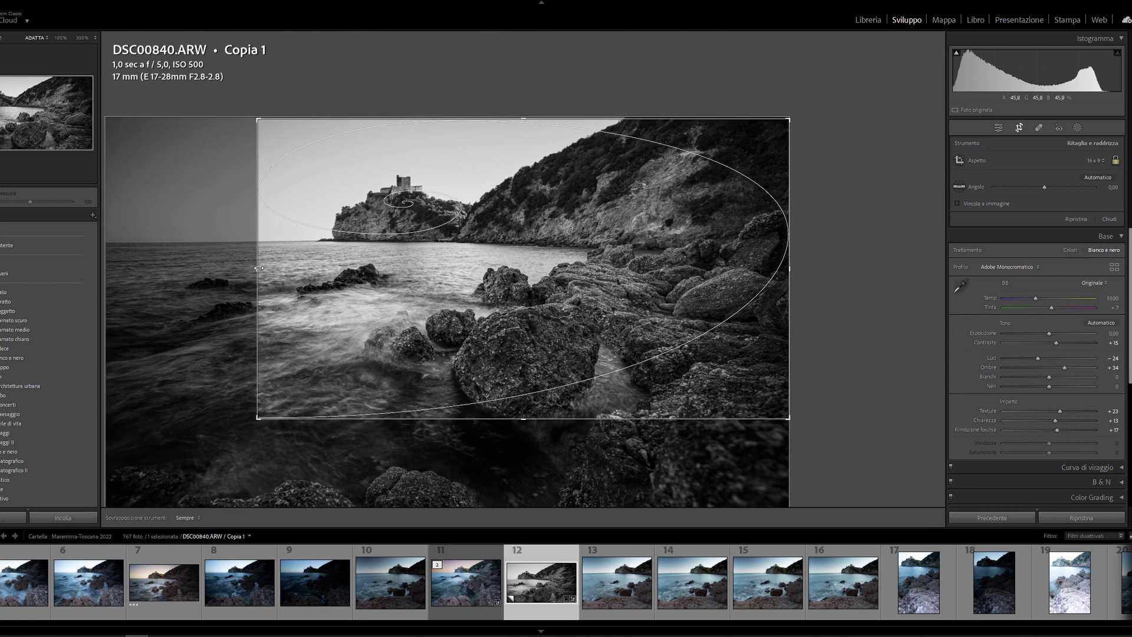
key(o)
key(o)
key(o)
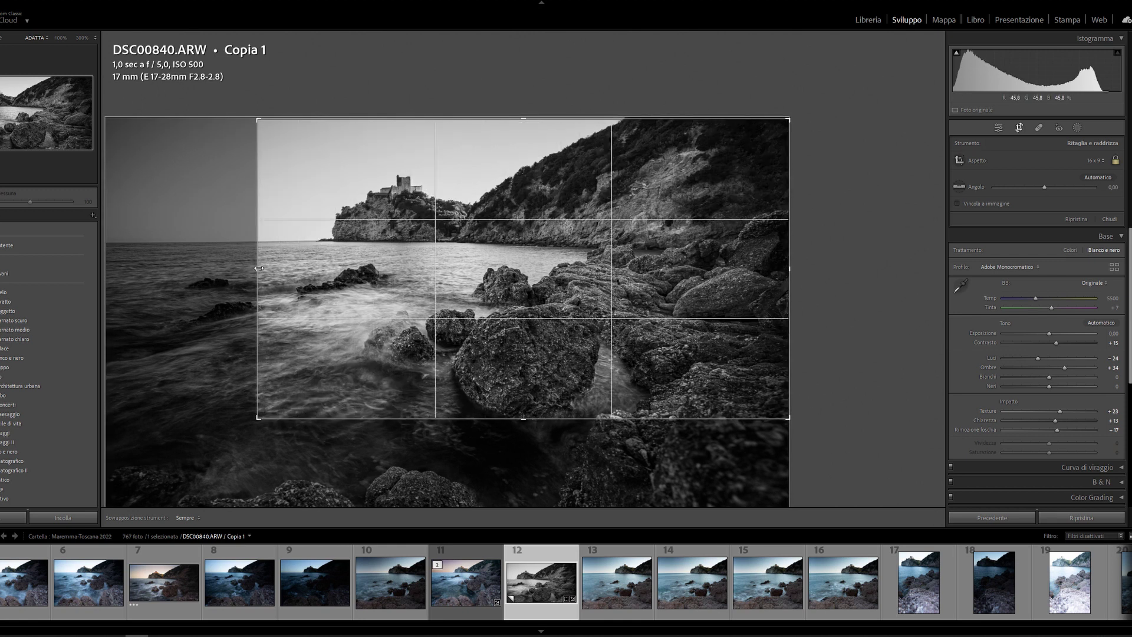
key(o)
key(o)
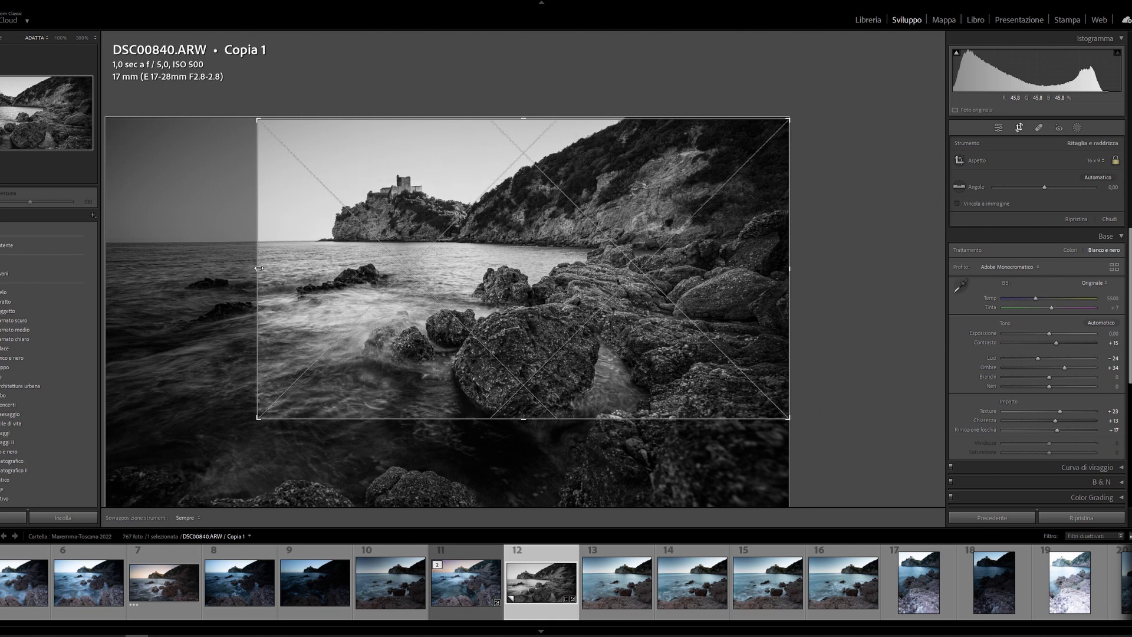
key(o)
key(shift+o)
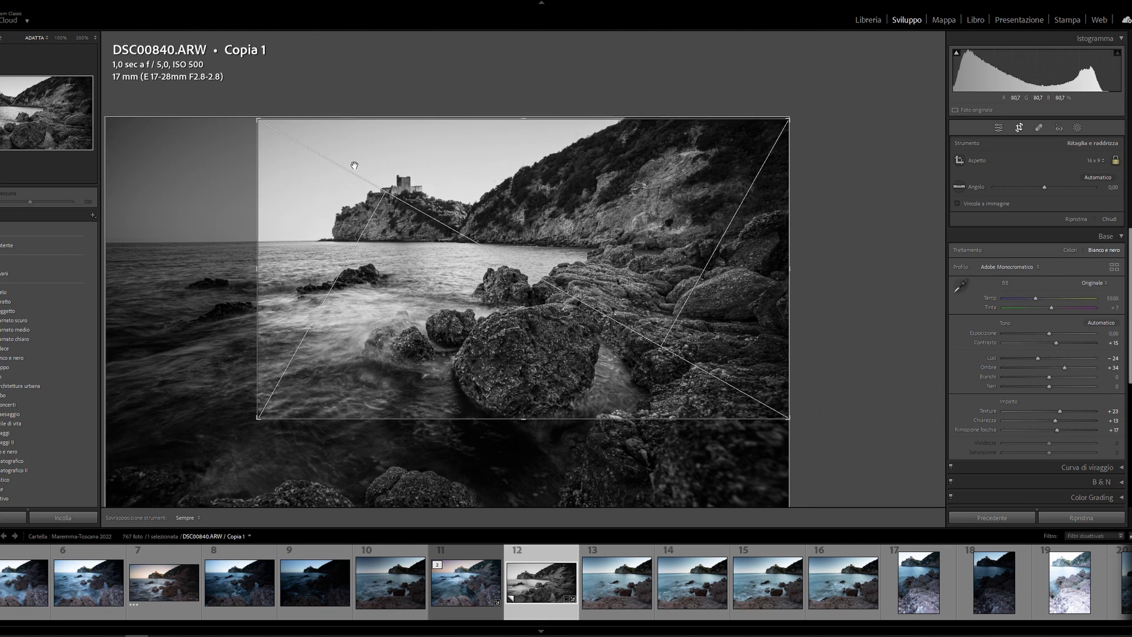
key(o)
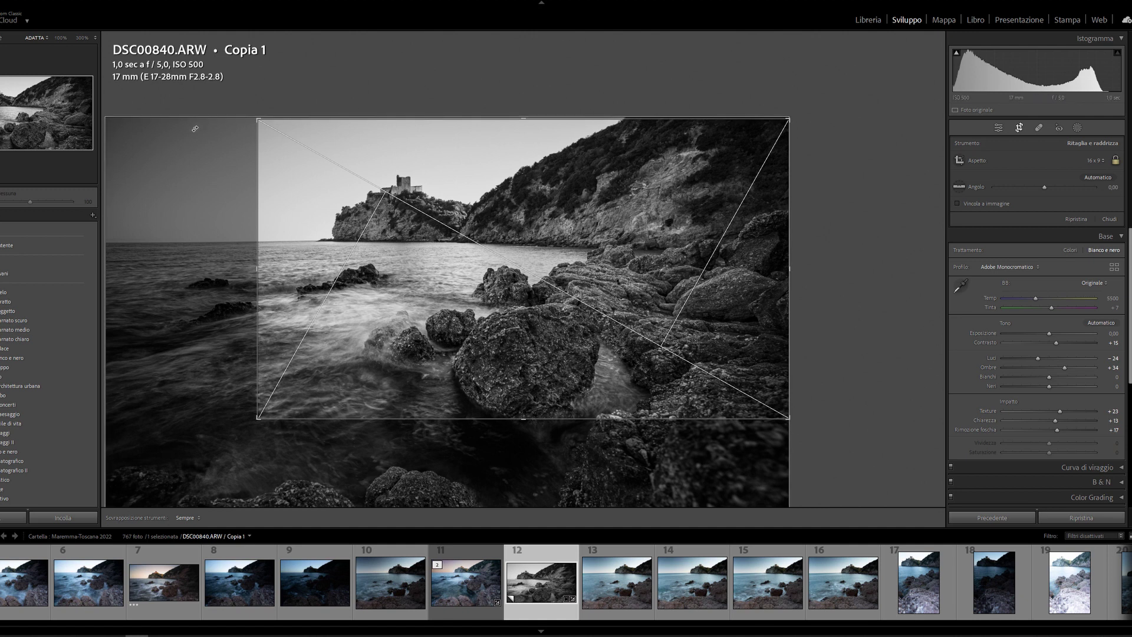
key(o)
key(o)
key(o)
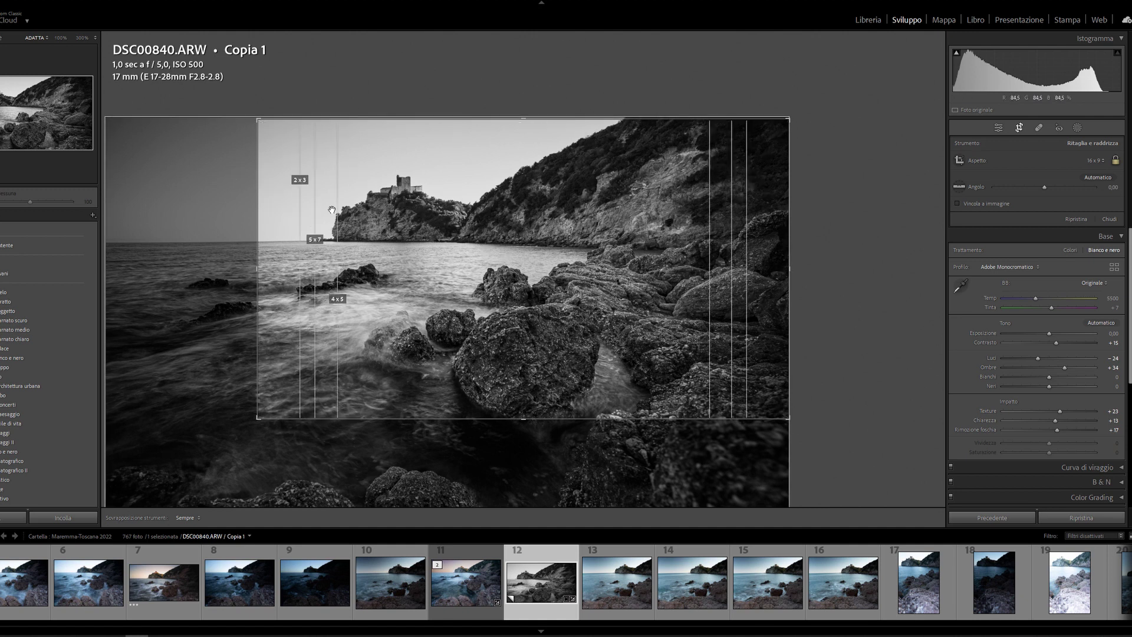
key(o)
key(o)
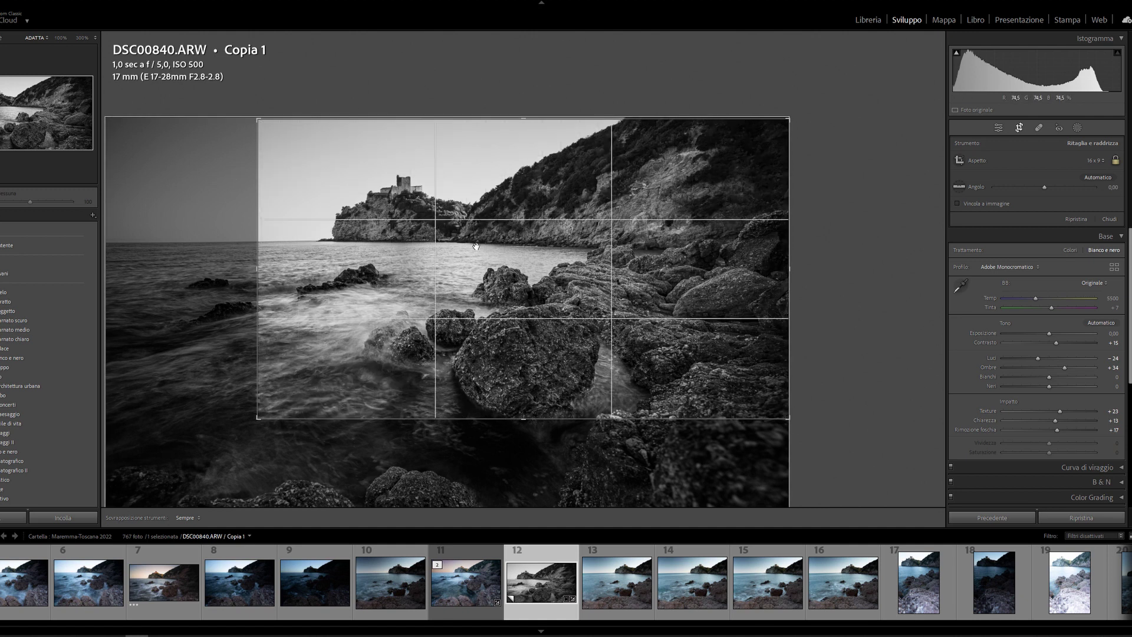
mouse_move(485, 254)
mouse_down()
mouse_move(498, 257)
mouse_move(484, 257)
mouse_up()
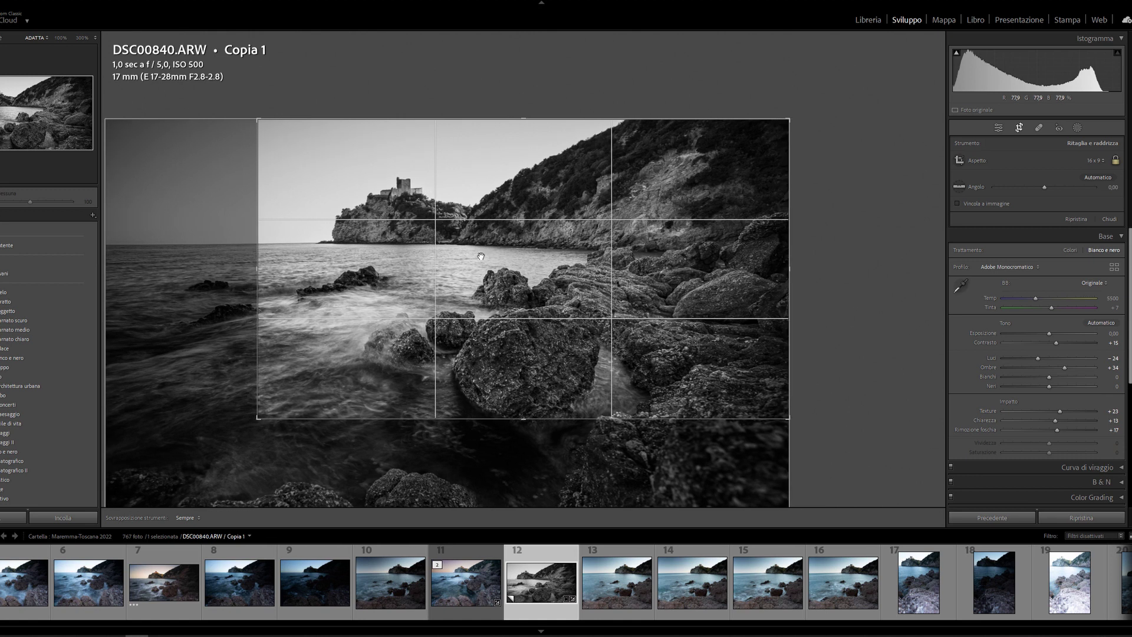
drag(257, 418, 248, 419)
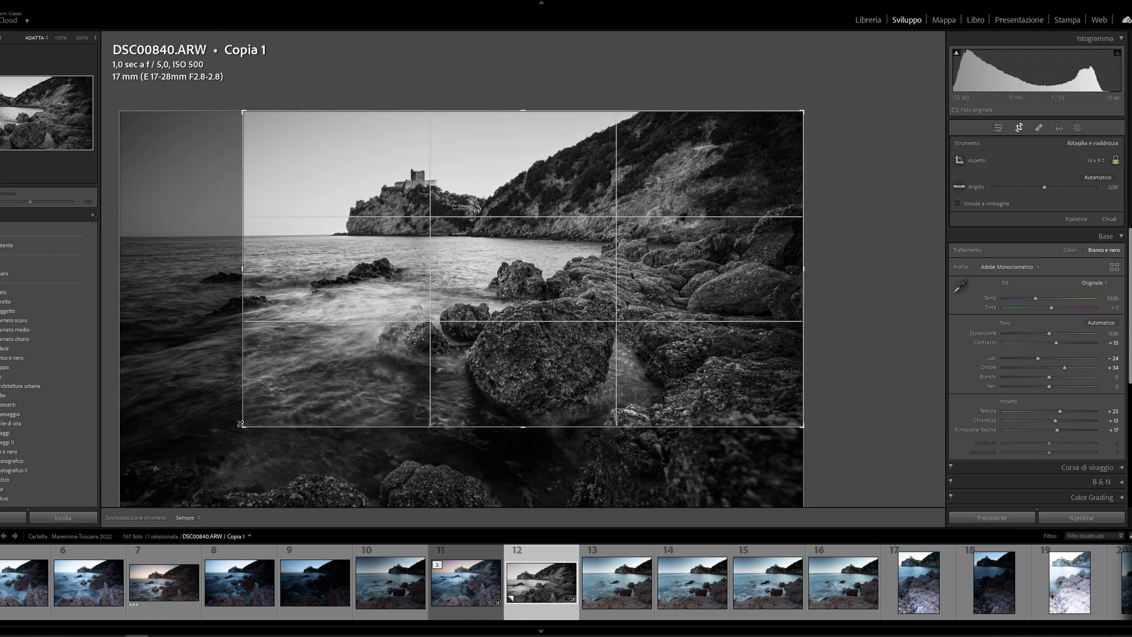
key(Return)
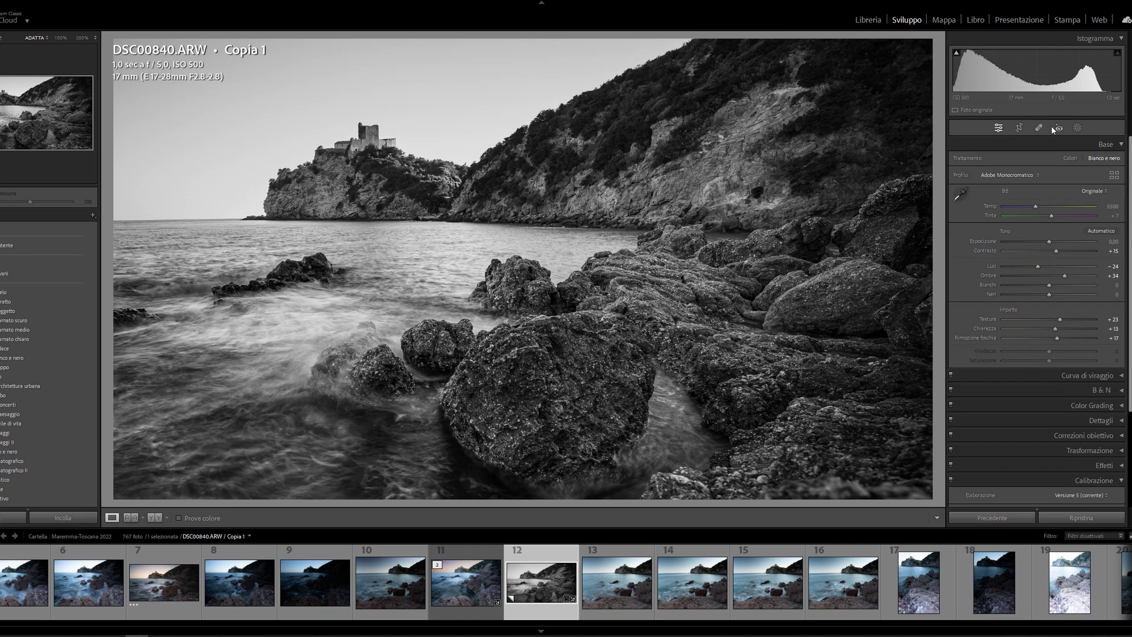
Step: Shift the photo slightly left and down inside the 16:9 crop and commit it
click(1018, 128)
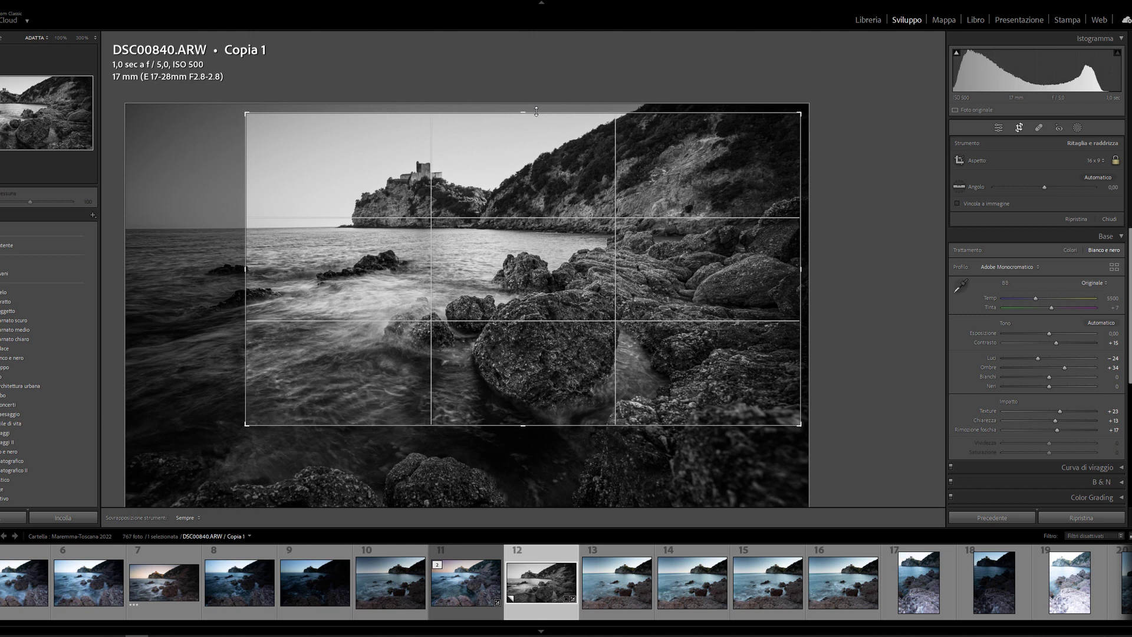
drag(562, 174, 560, 175)
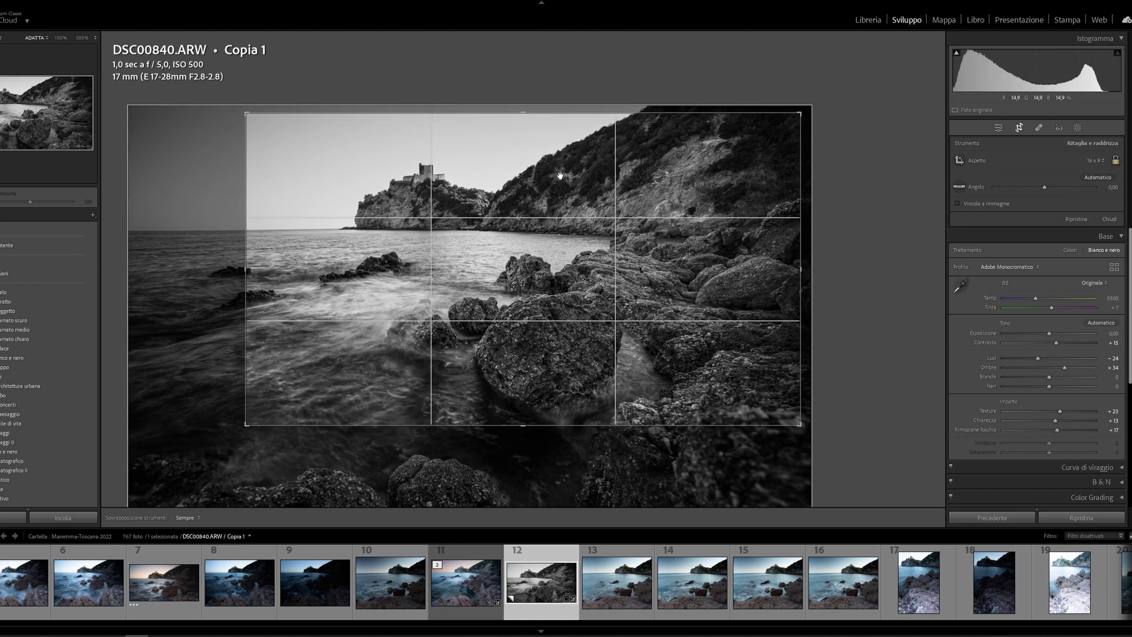
key(o)
key(o)
key(o)
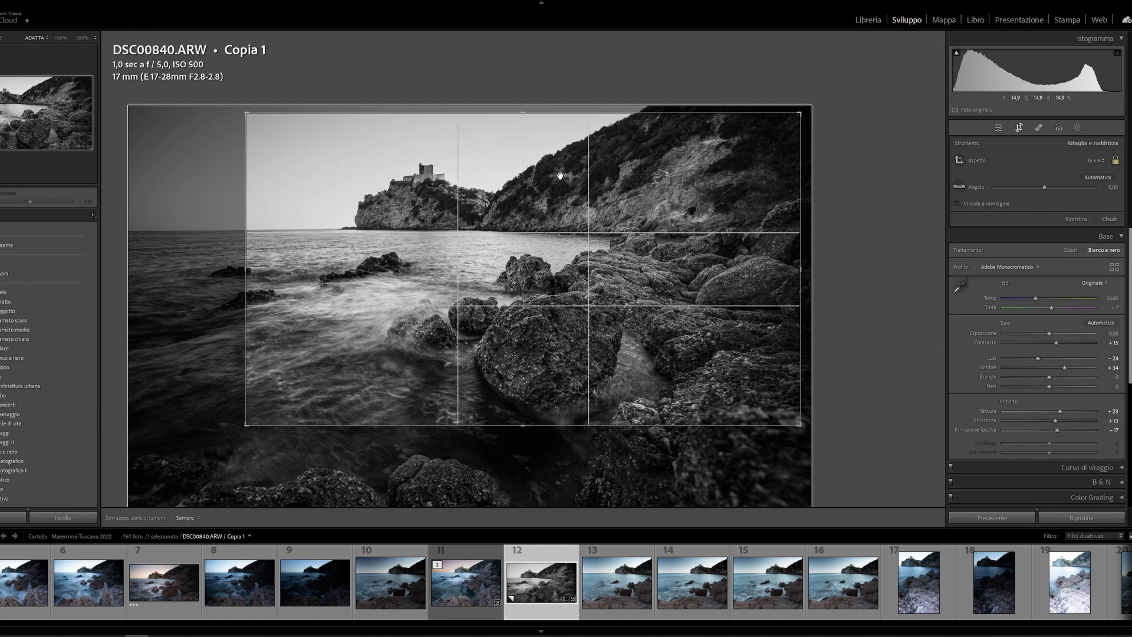
key(o)
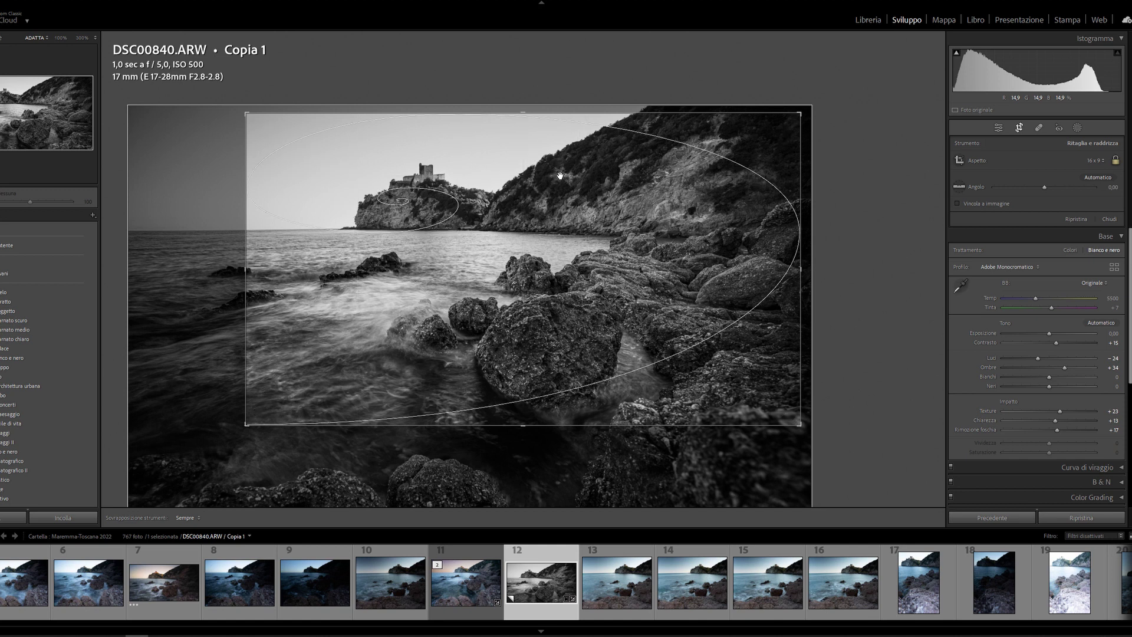
key(Return)
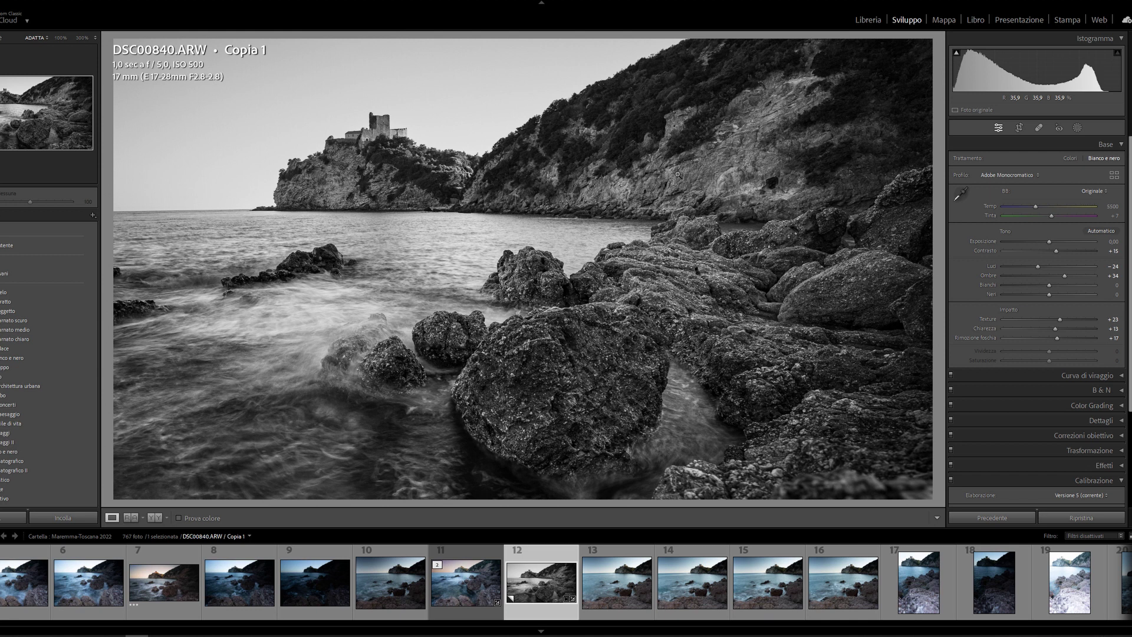
key(backslash)
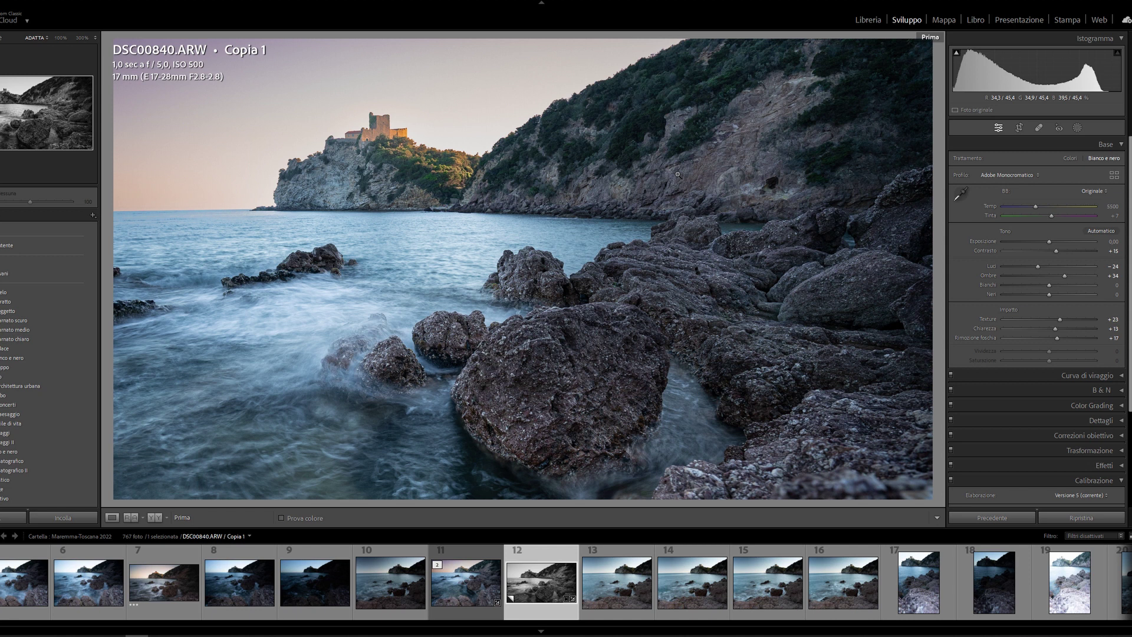
key(backslash)
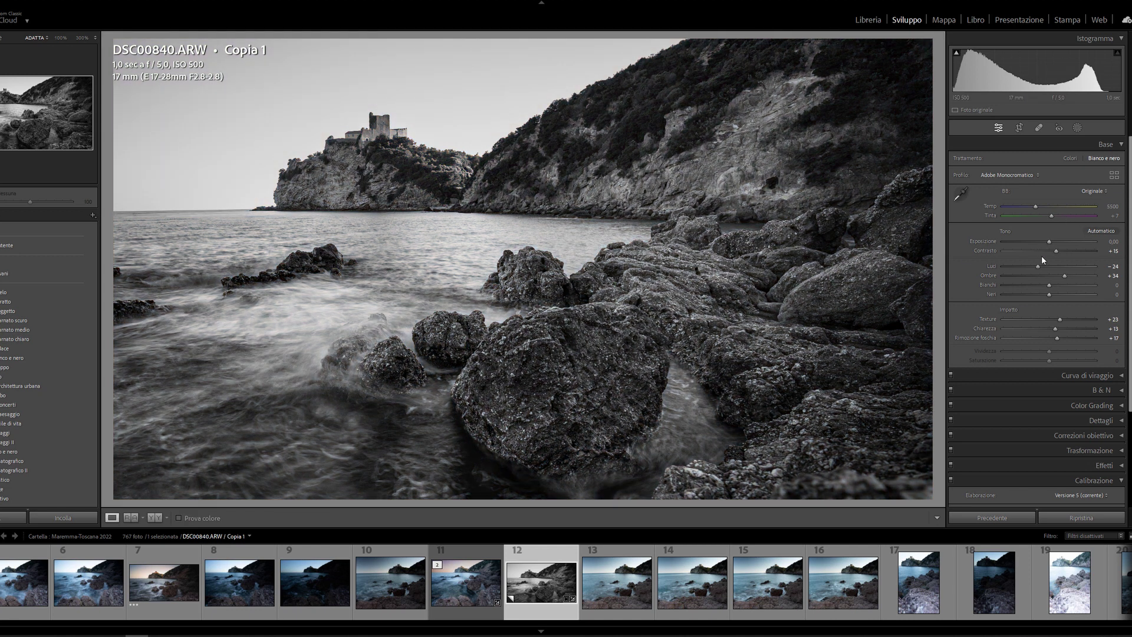
Step: Reduce Contrast and darken Blacks in the Basic panel, checking twice against the Before view
drag(1055, 252, 1037, 254)
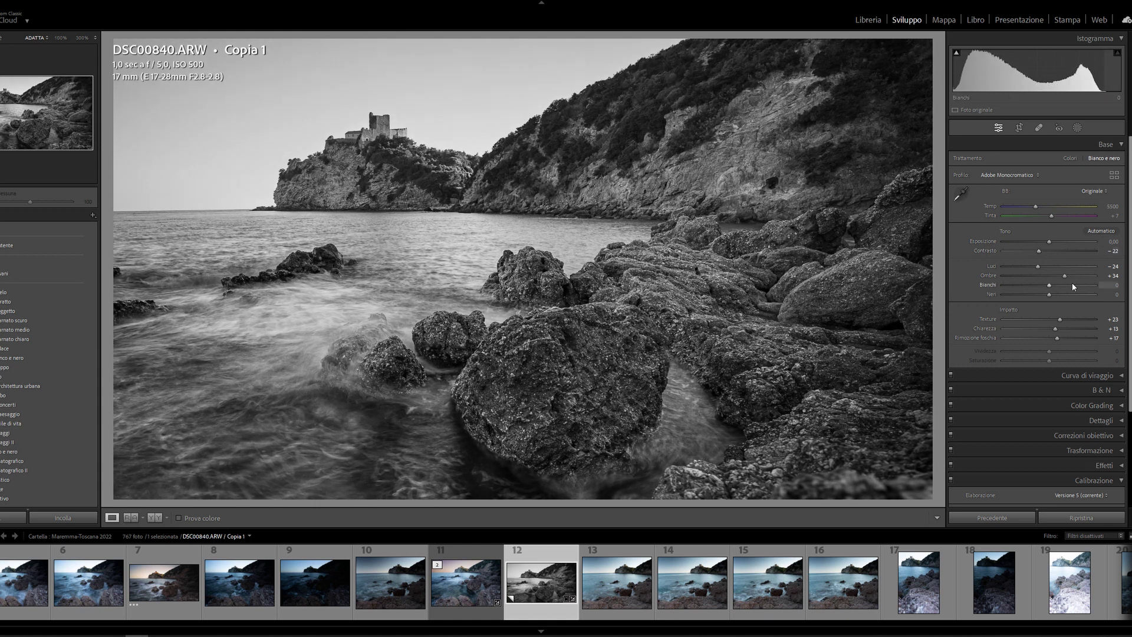
drag(1047, 294, 1041, 298)
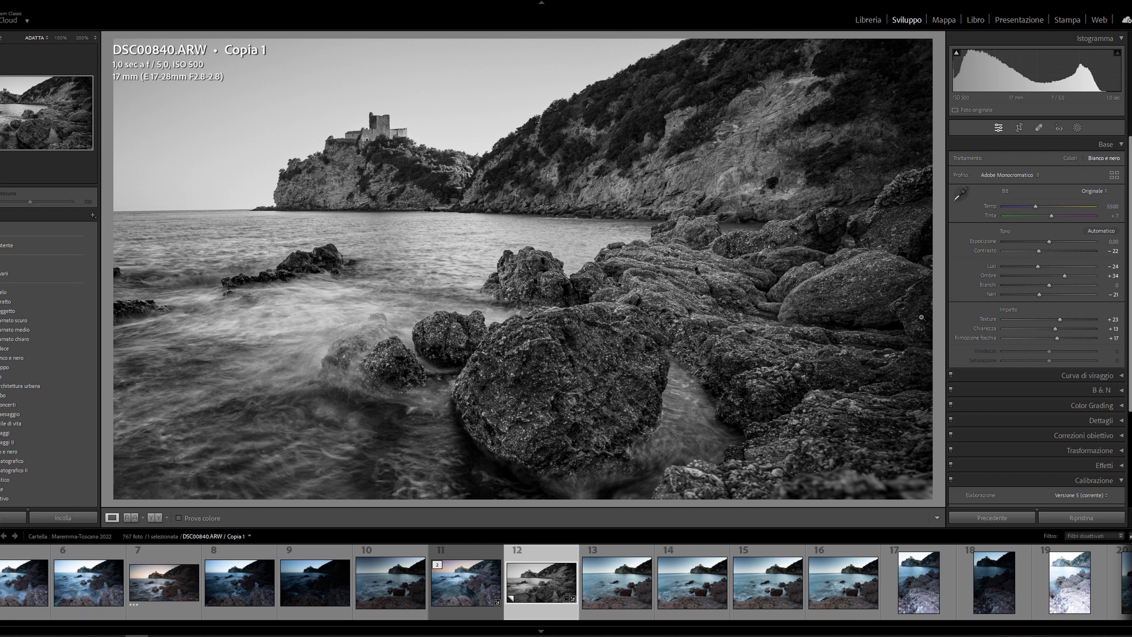
key(backslash)
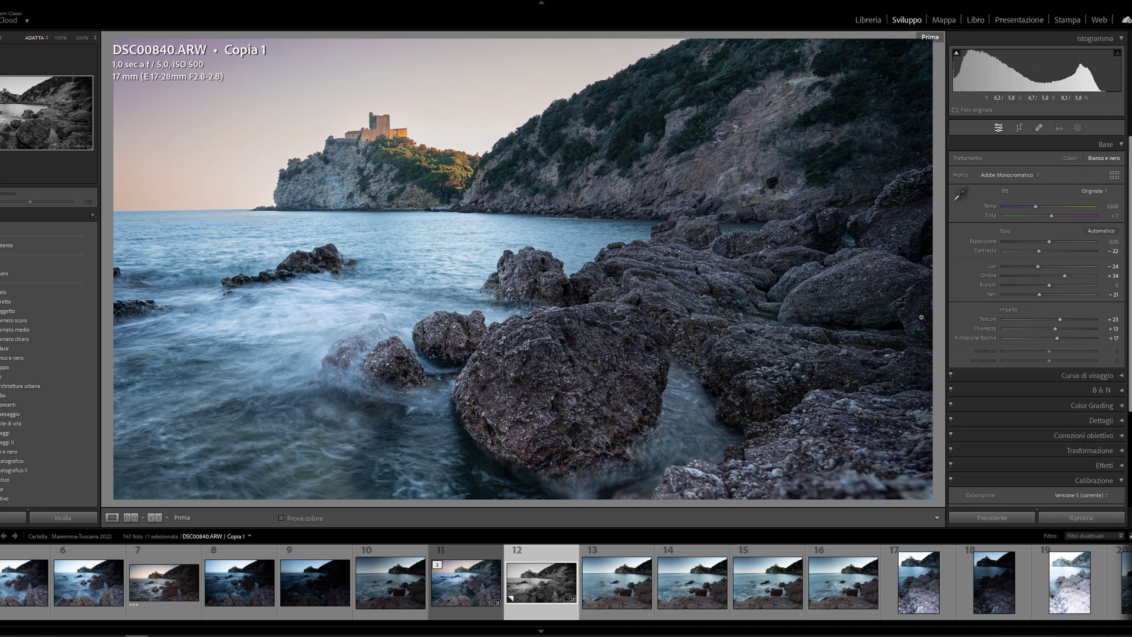
key(backslash)
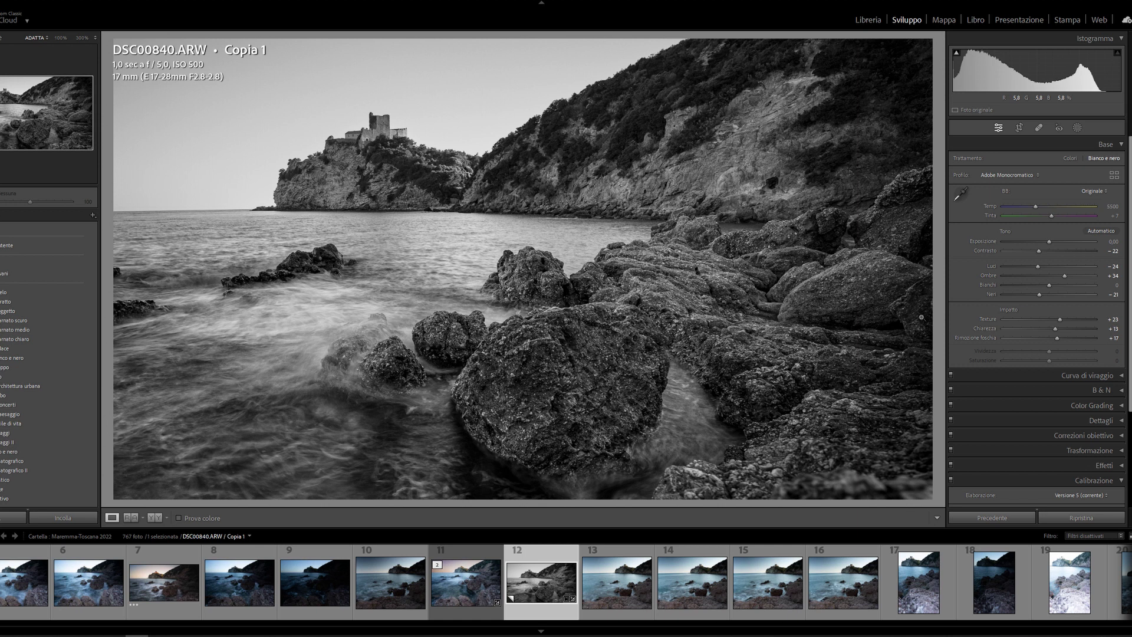
key(backslash)
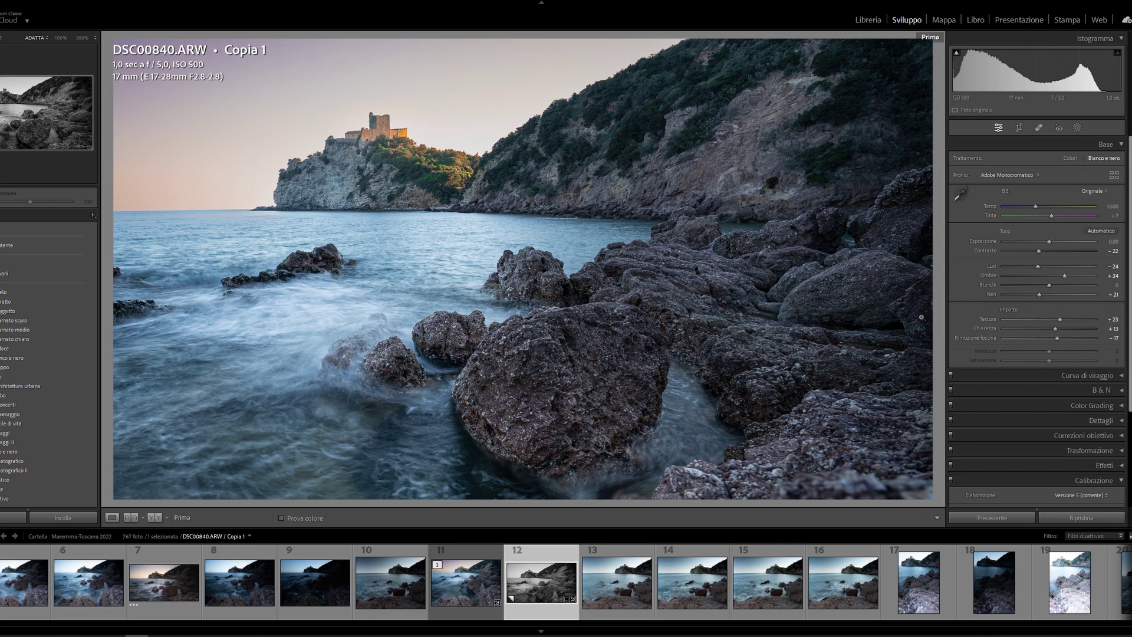
key(backslash)
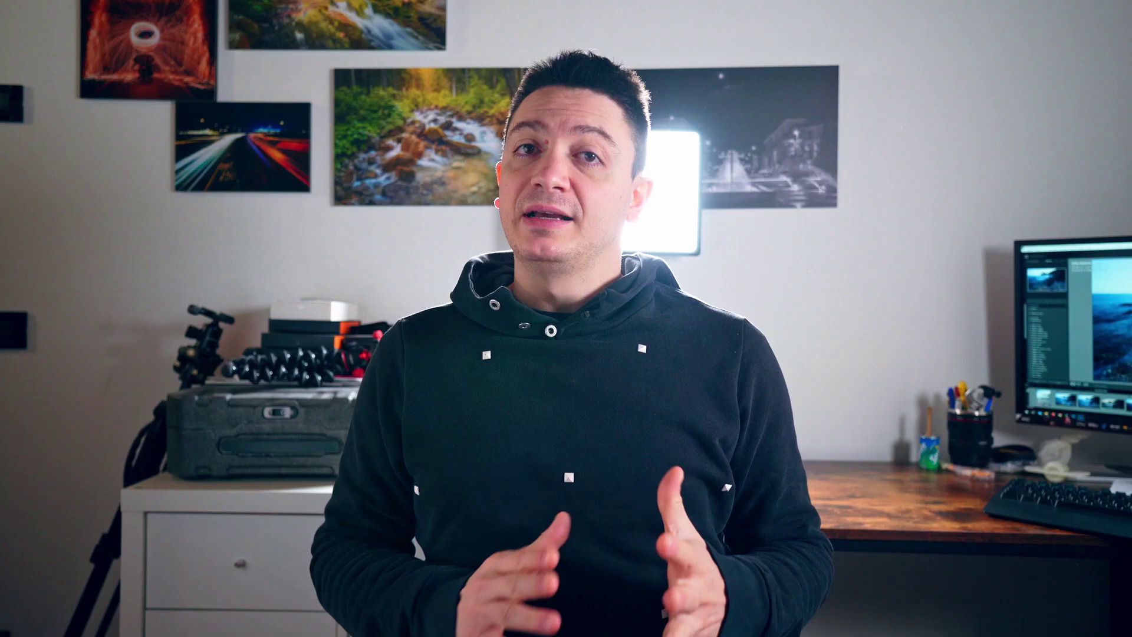